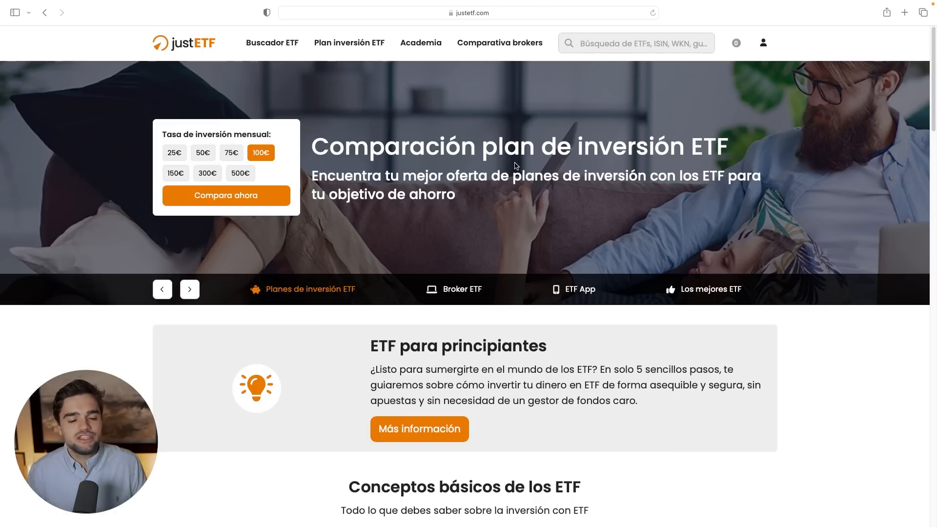
Step: Look through the justETF home page, including the investment plan calculator and the site description in the footer
scroll(346, 175, "down", 20)
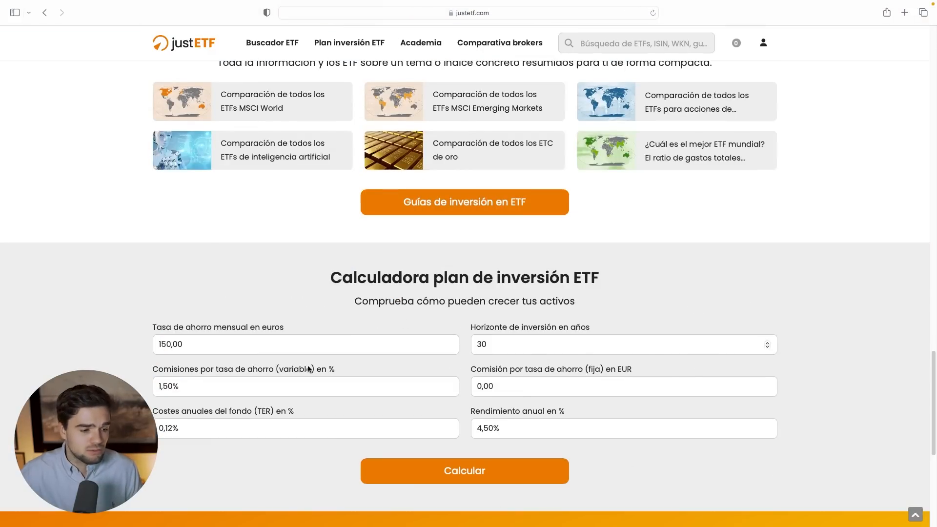
scroll(309, 369, "down", 7)
left_click_drag(169, 317, 255, 359)
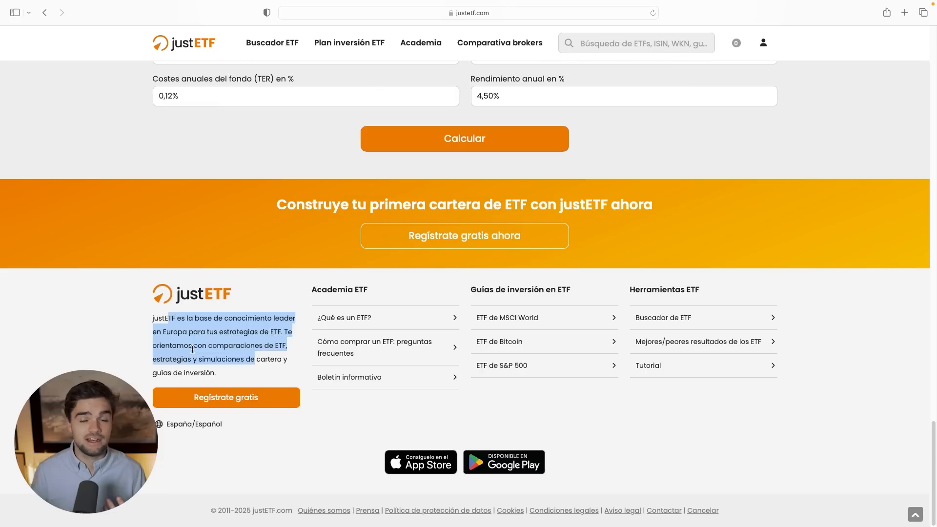
left_click(242, 266)
scroll(764, 210, "up", 5)
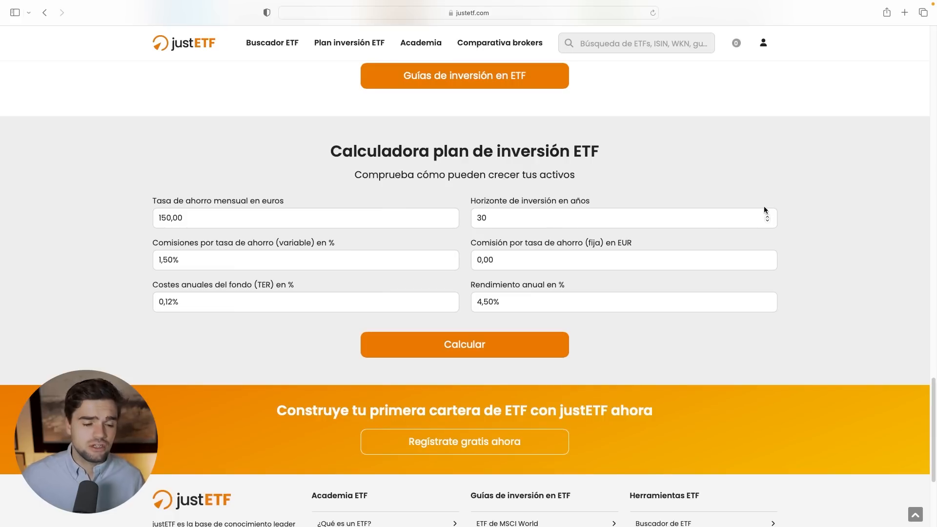
scroll(765, 210, "up", 20)
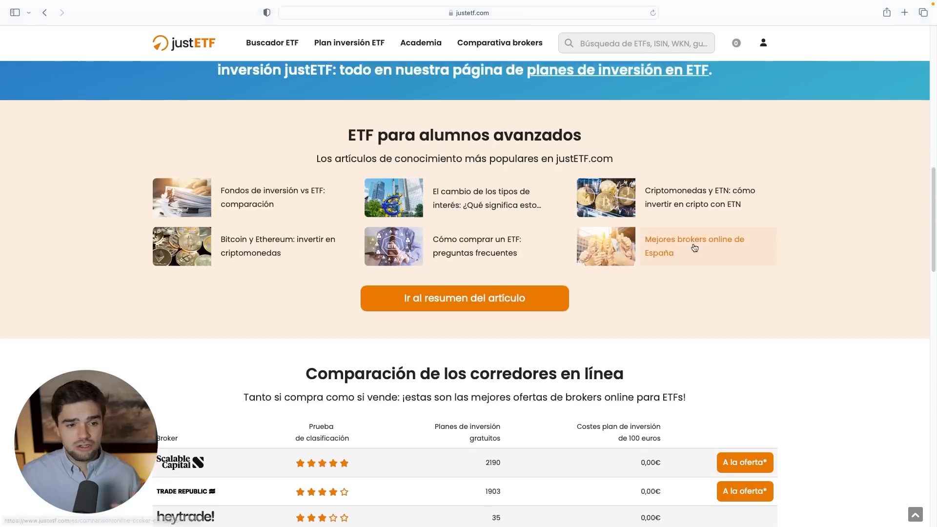
scroll(695, 248, "up", 15)
Step: Open the site's country and language settings, choose España as the country and save the configuration
mouse_move(764, 44)
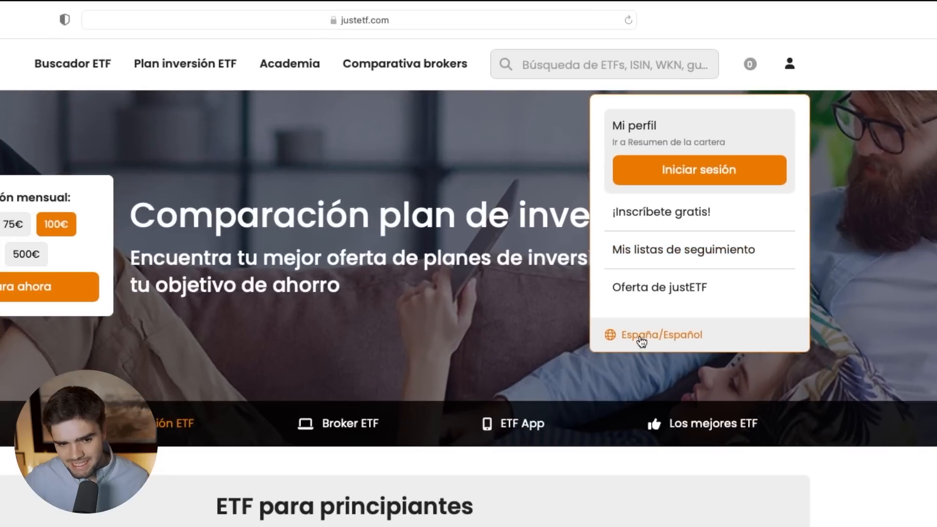
left_click(644, 229)
left_click(390, 366)
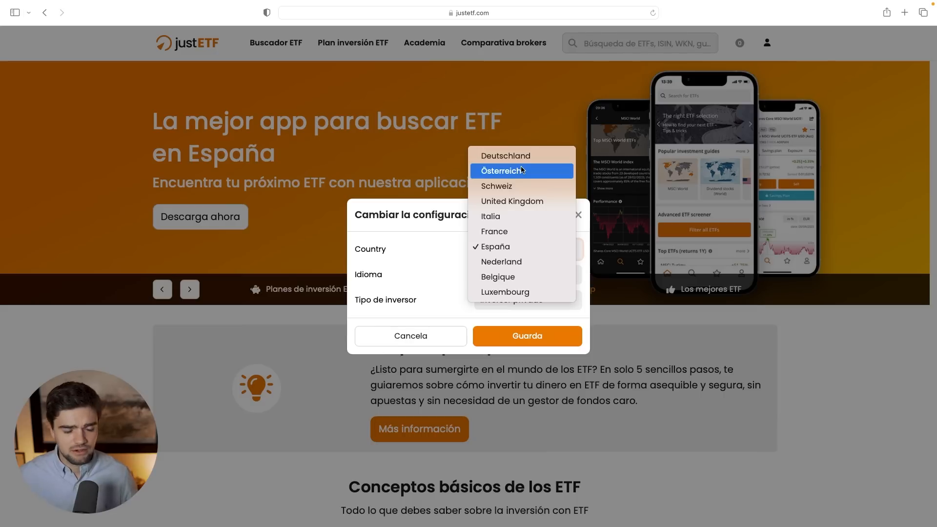
left_click(520, 247)
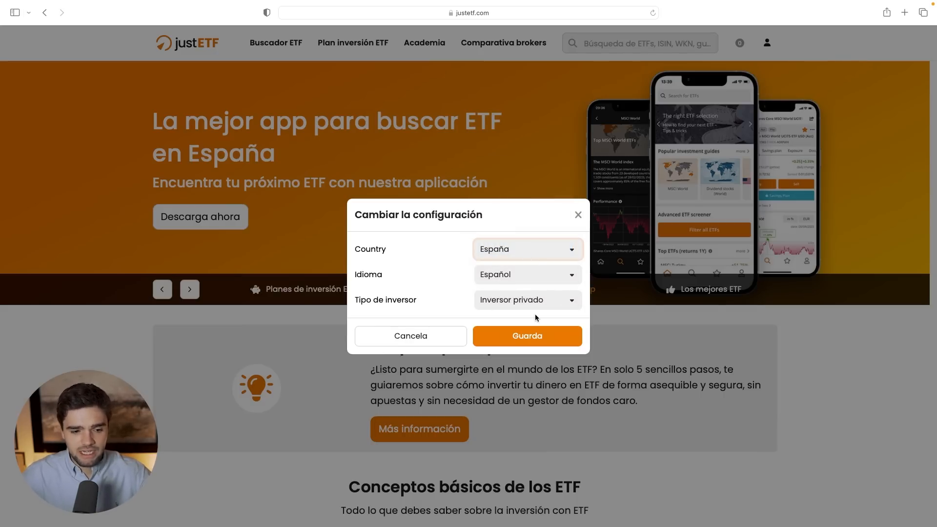
left_click(532, 336)
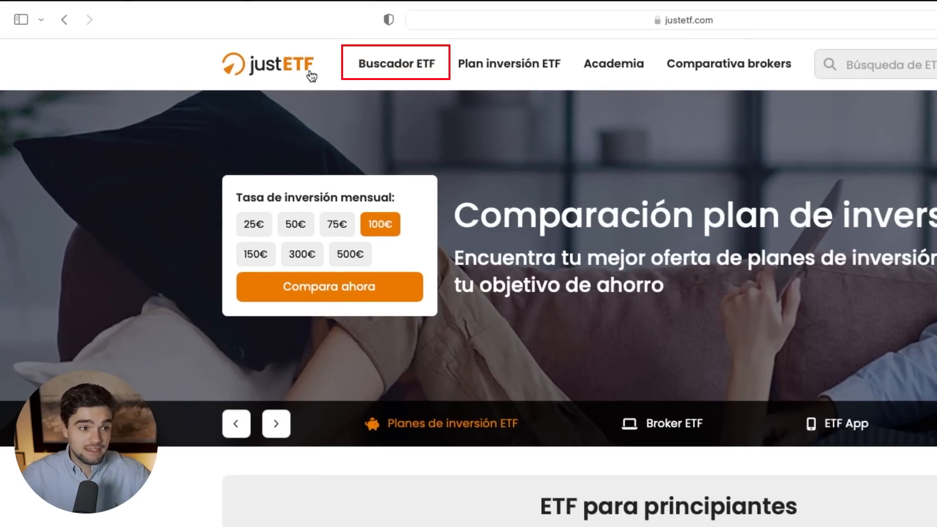
Step: Open the ETF lists by category and skim the asset class and popular index sections
mouse_move(360, 64)
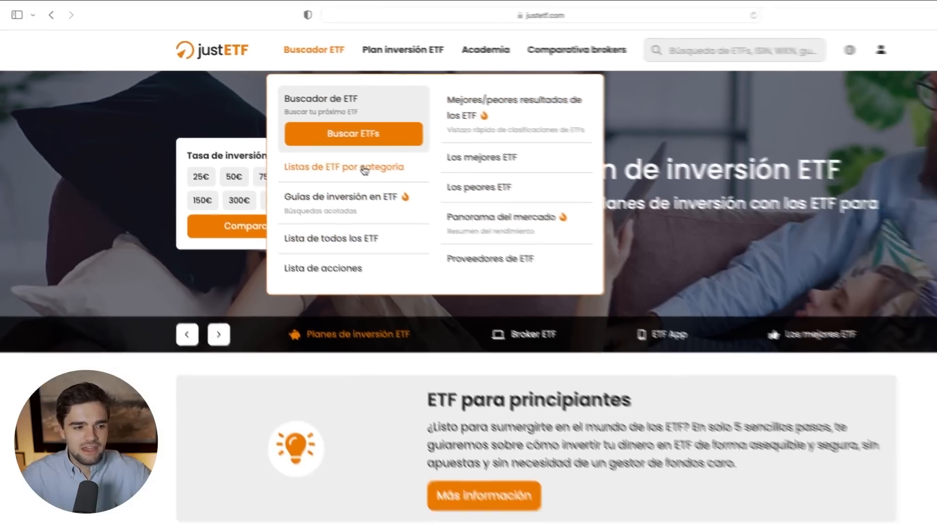
left_click(459, 215)
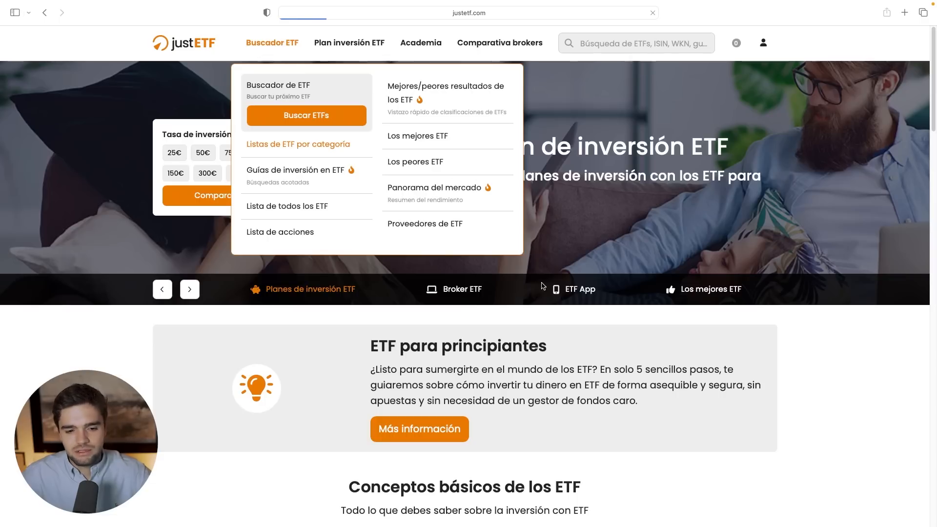
scroll(556, 260, "down", 5)
scroll(498, 255, "down", 4)
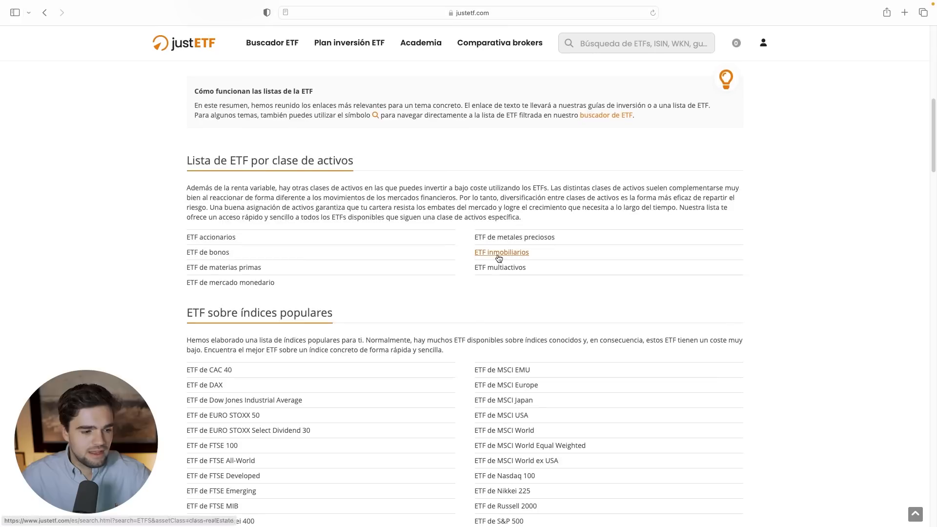
scroll(284, 187, "up", 10)
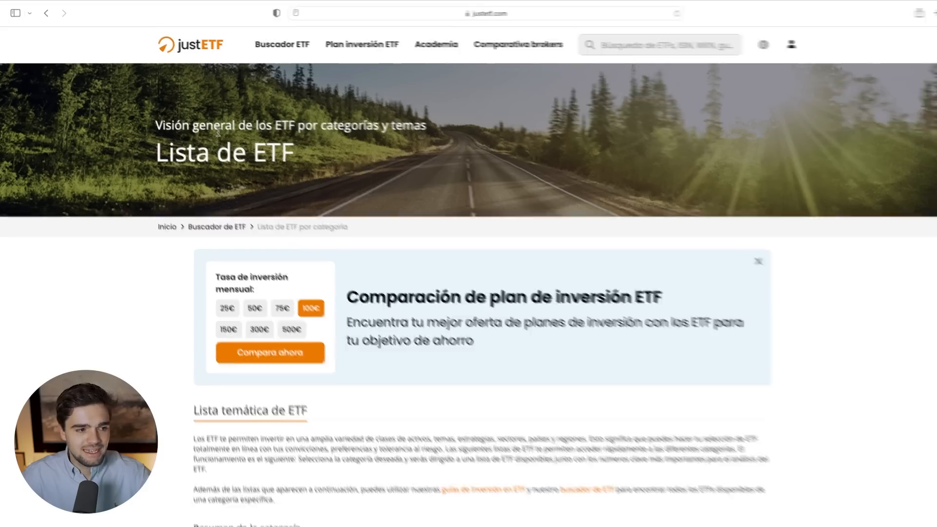
Step: Enlarge the category list page and open the S&P 500 ETF guide from the popular indices section
mouse_move(286, 44)
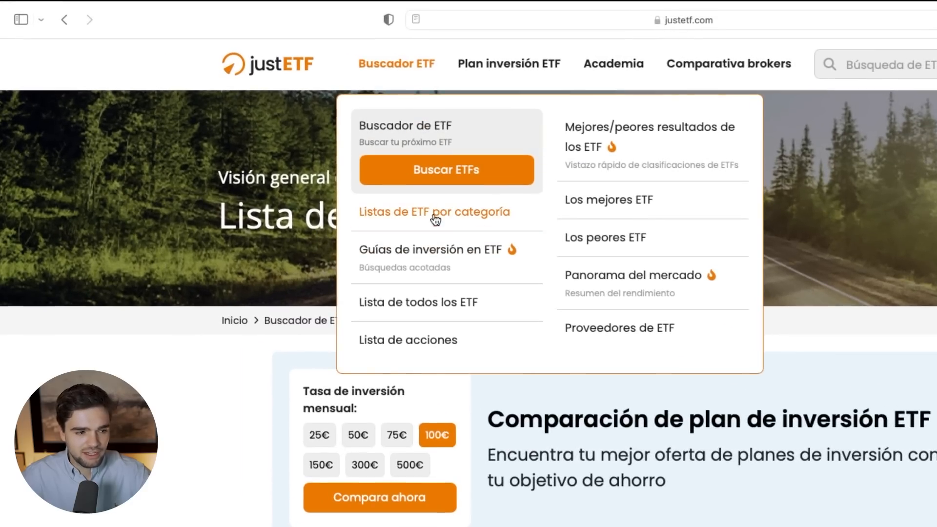
scroll(662, 495, "down", 5)
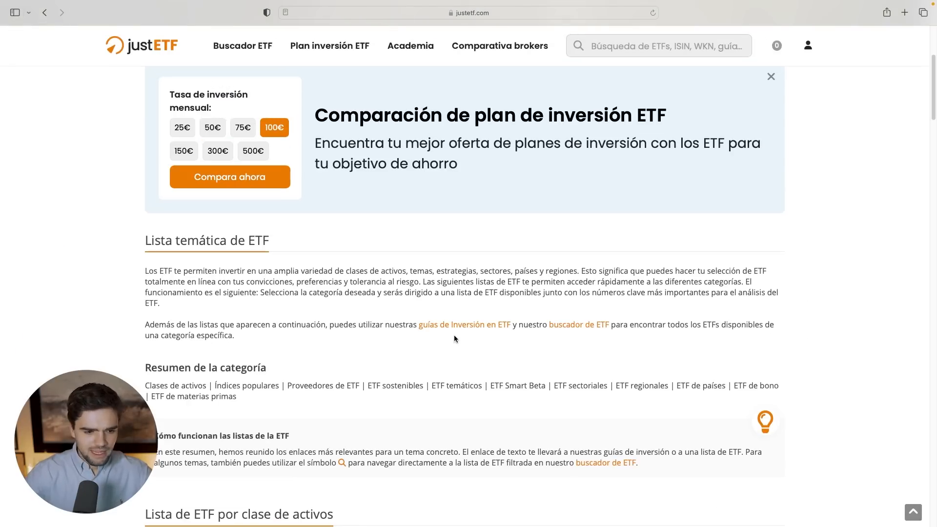
key("super+plus")
scroll(450, 302, "down", 2)
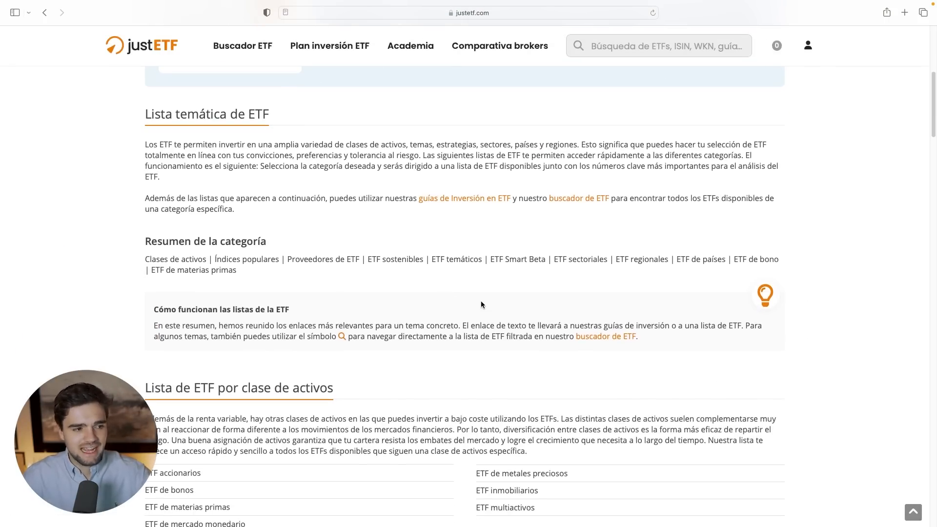
scroll(476, 306, "down", 5)
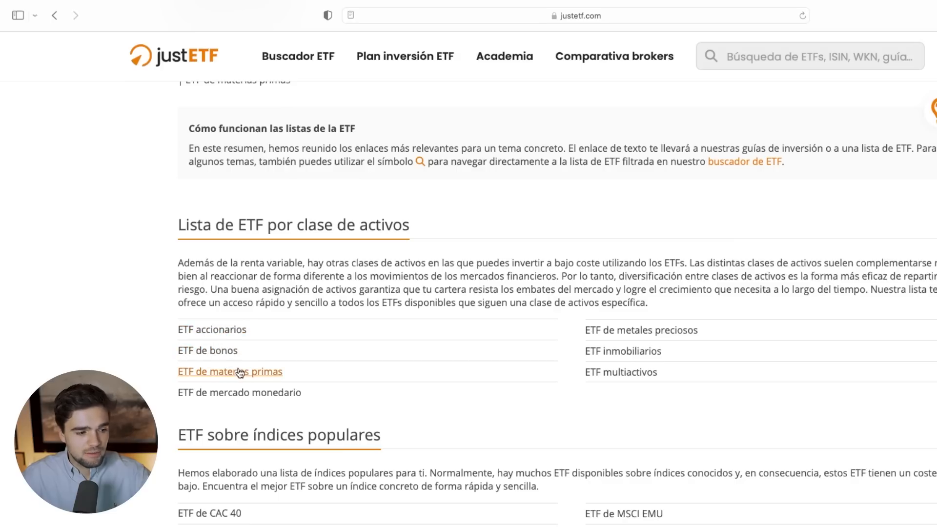
scroll(401, 414, "down", 5)
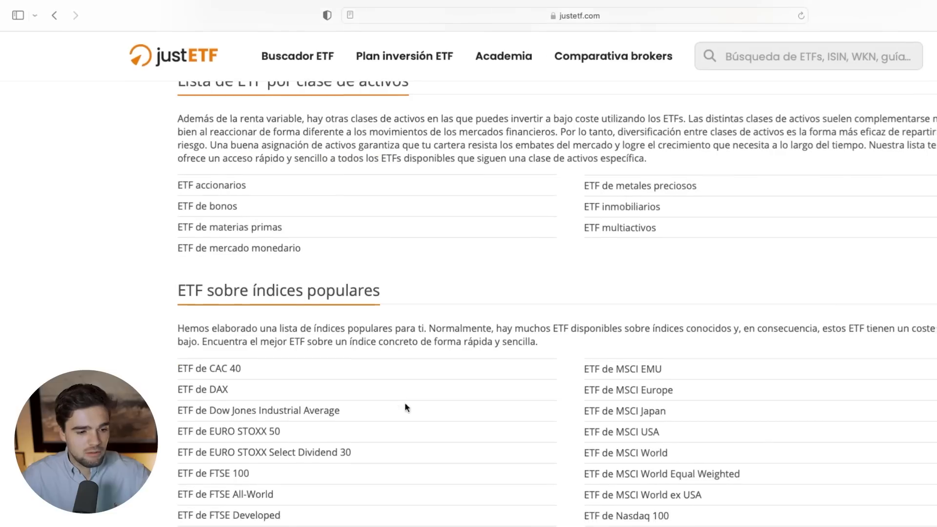
scroll(502, 293, "down", 4)
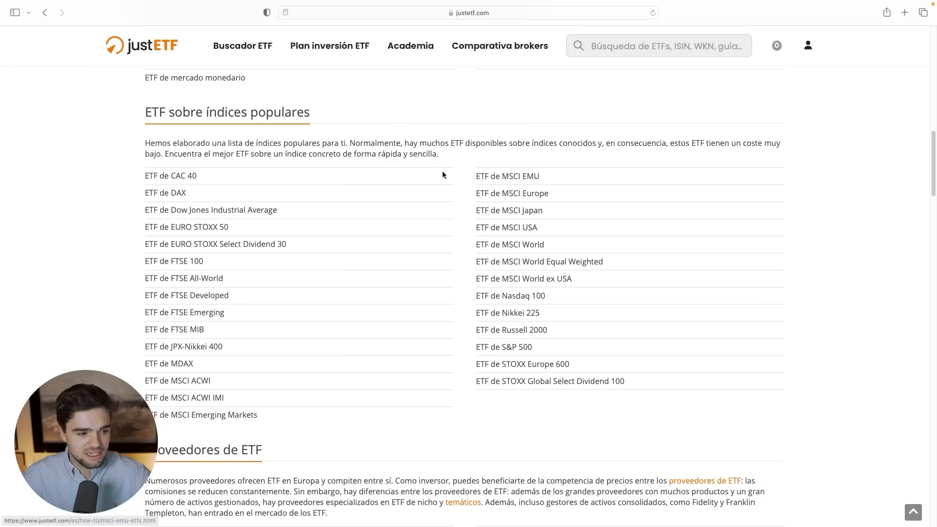
mouse_move(264, 53)
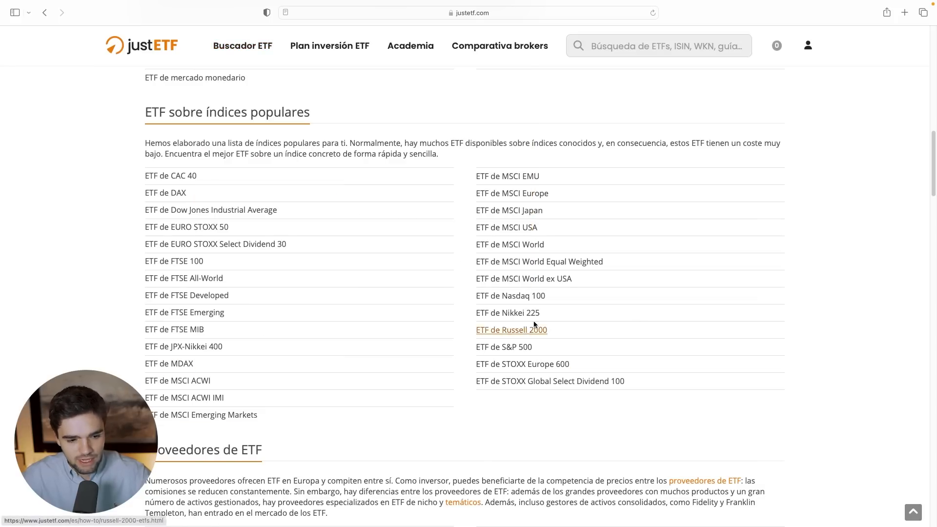
left_click(507, 348)
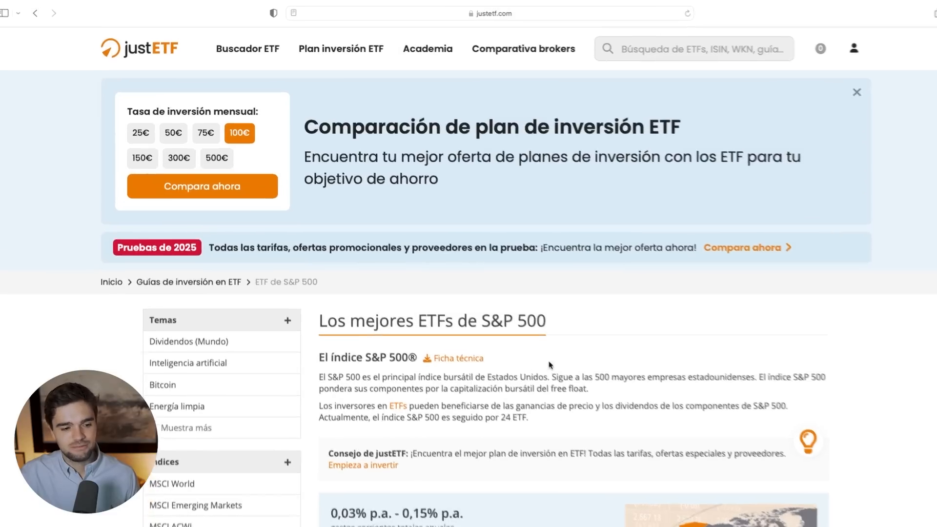
Step: Examine the S&P 500 guide's overview and fund rankings, highlighting the one-year return criterion and the top funds' returns
scroll(525, 353, "down", 5)
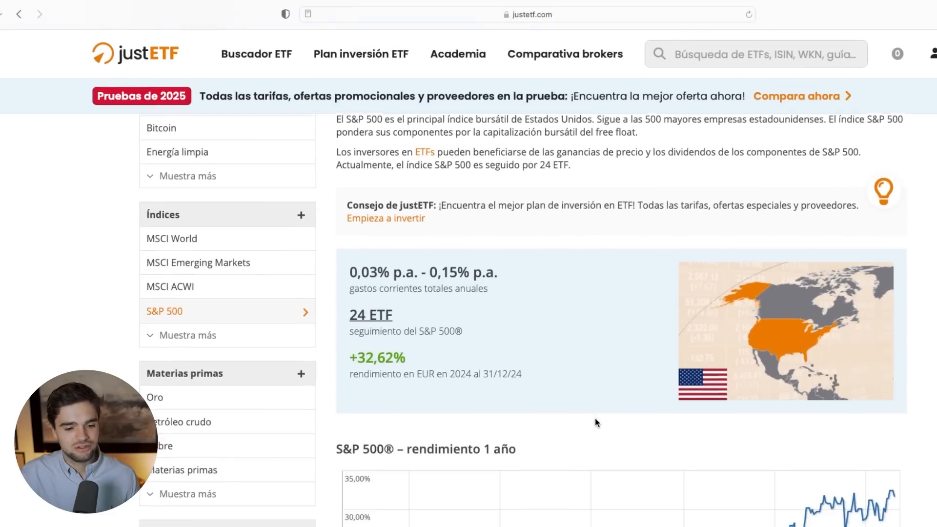
scroll(595, 419, "down", 15)
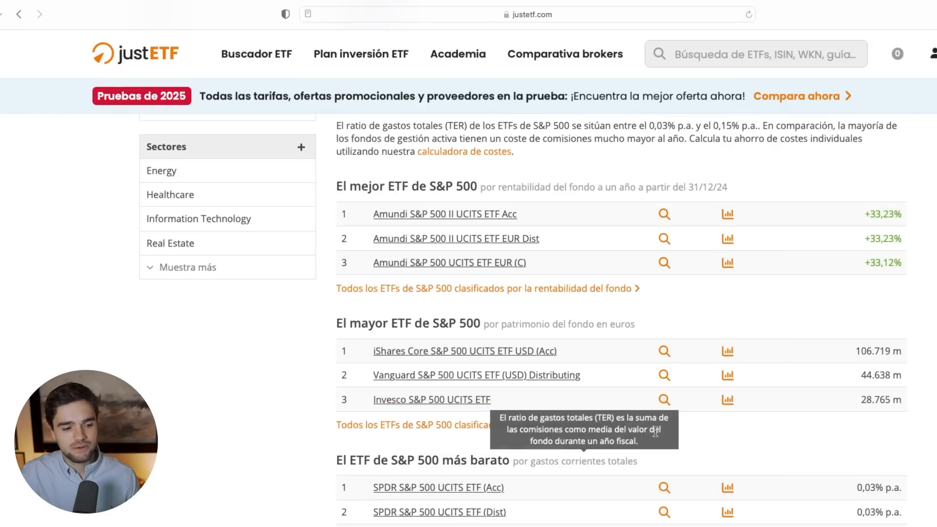
scroll(498, 250, "down", 1)
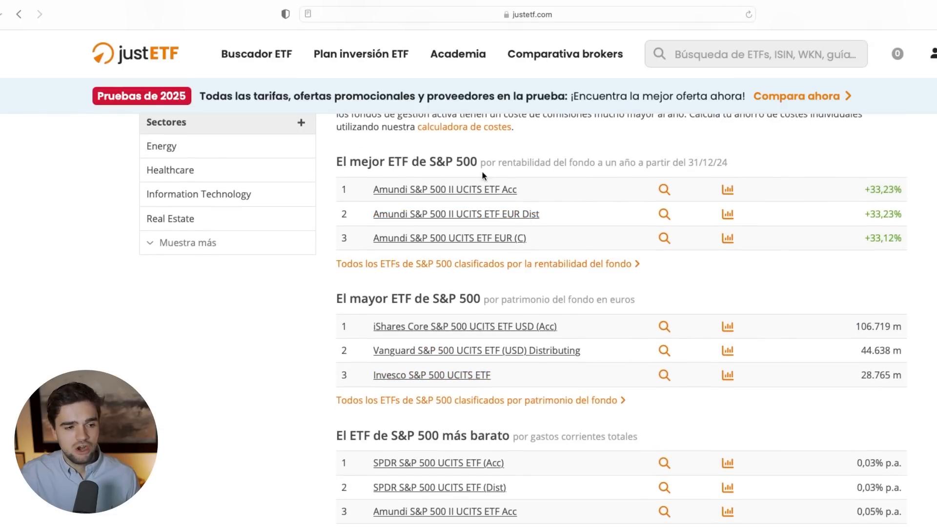
left_click_drag(478, 162, 727, 154)
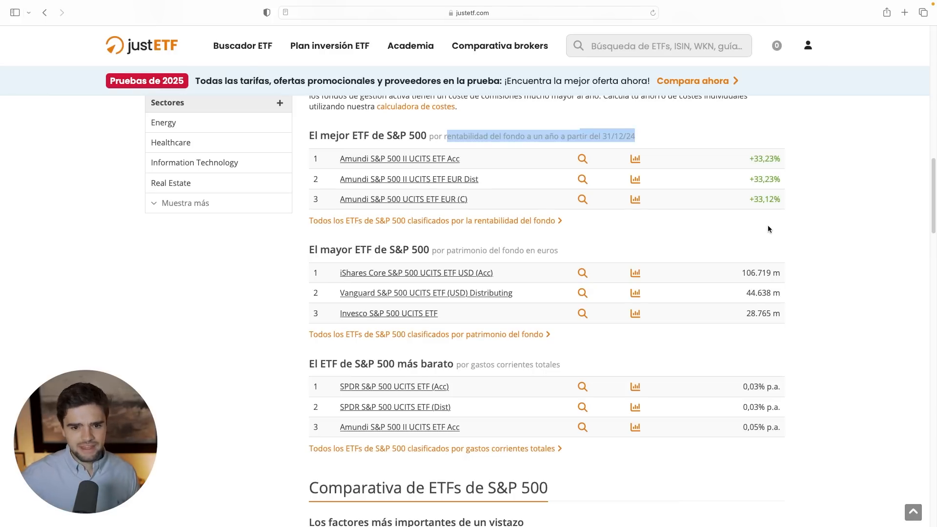
scroll(778, 205, "down", 2)
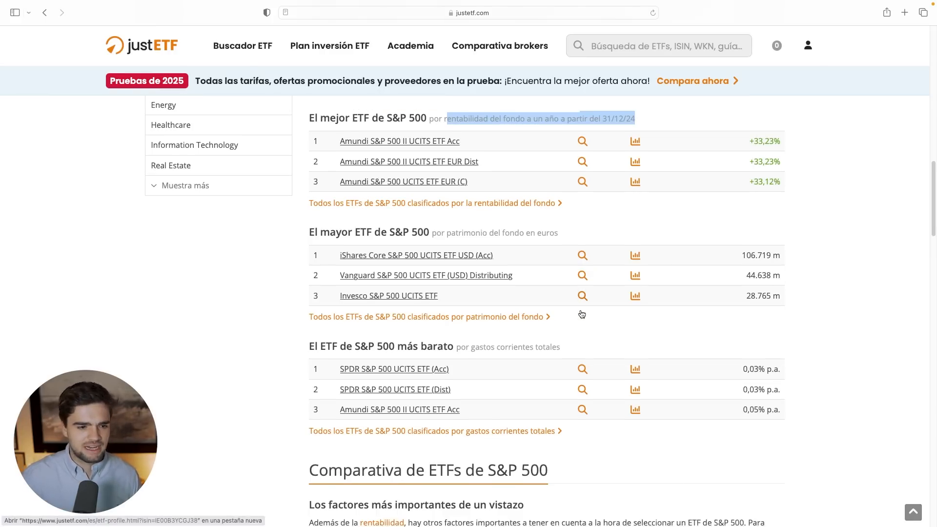
scroll(781, 151, "up", 5)
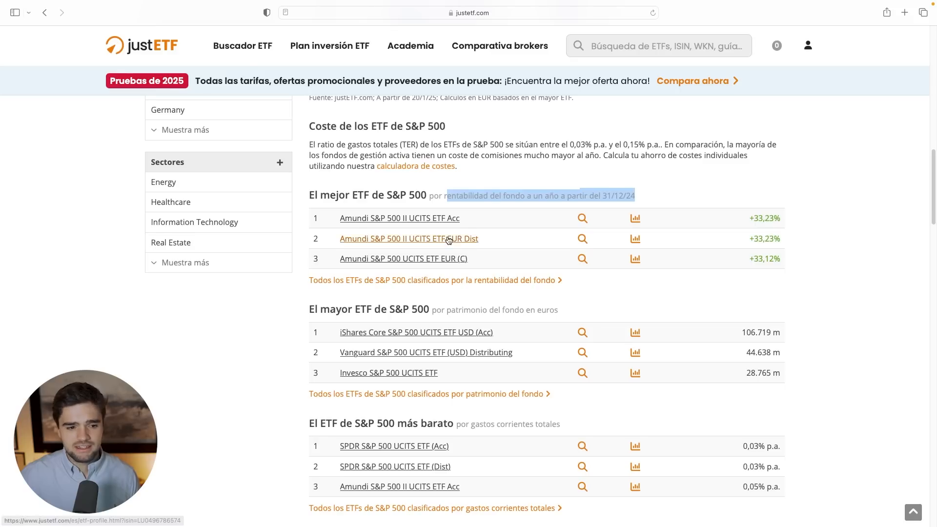
left_click_drag(783, 240, 751, 239)
left_click(789, 220)
left_click_drag(789, 214, 783, 236)
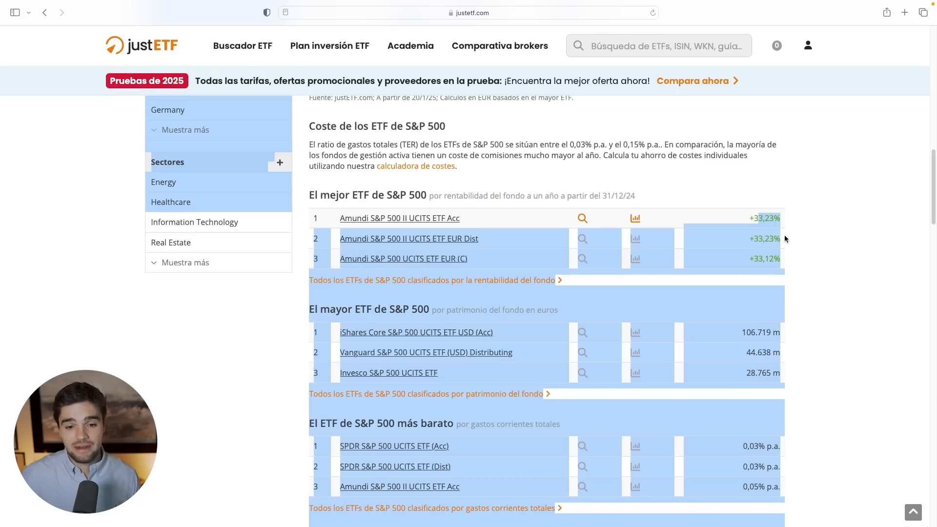
left_click(784, 236)
Step: Open the profile of iShares Core S&P 500 UCITS ETF USD (Acc) from the largest-funds ranking in a new tab and switch to it
scroll(661, 360, "down", 10)
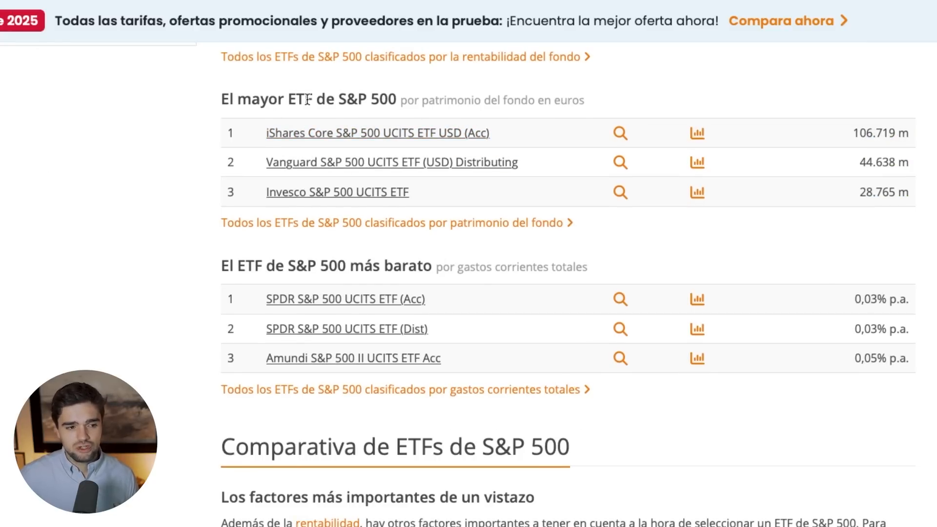
left_click_drag(897, 132, 846, 130)
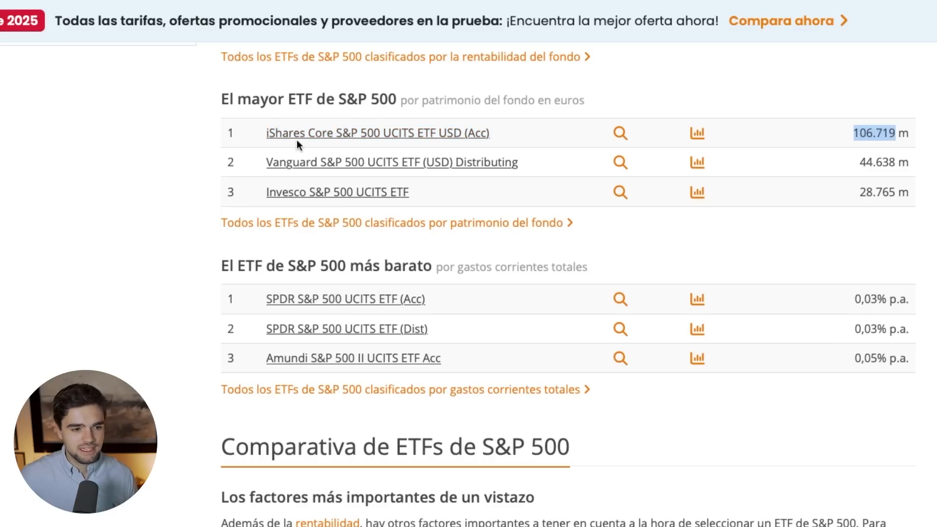
right_click(332, 130)
left_click(370, 135)
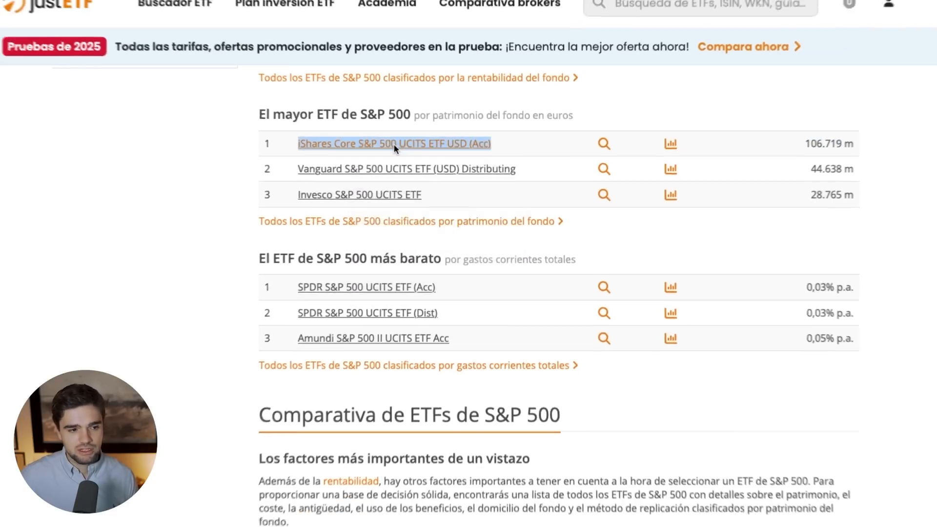
left_click(625, 29)
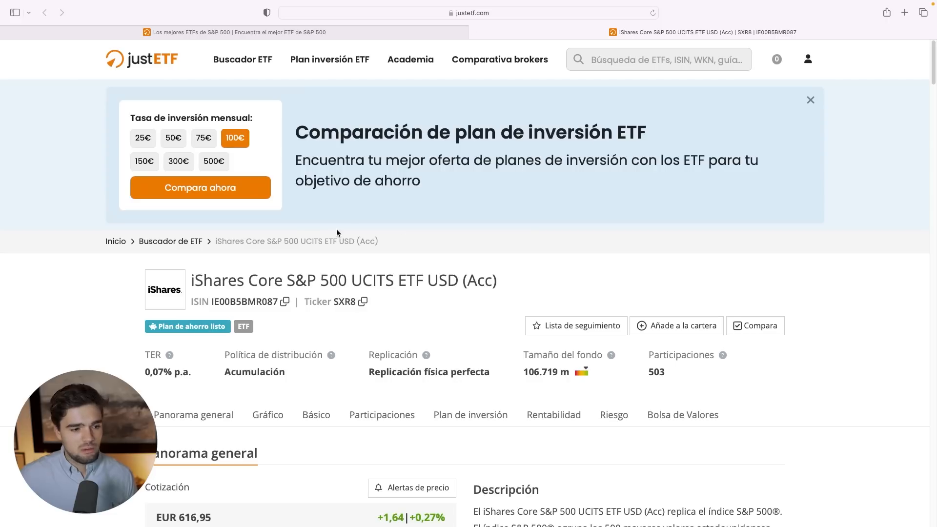
Step: Examine the iShares fund profile's header, highlighting the (Acc) suffix and checking its distribution policy and other key data
scroll(336, 233, "down", 2)
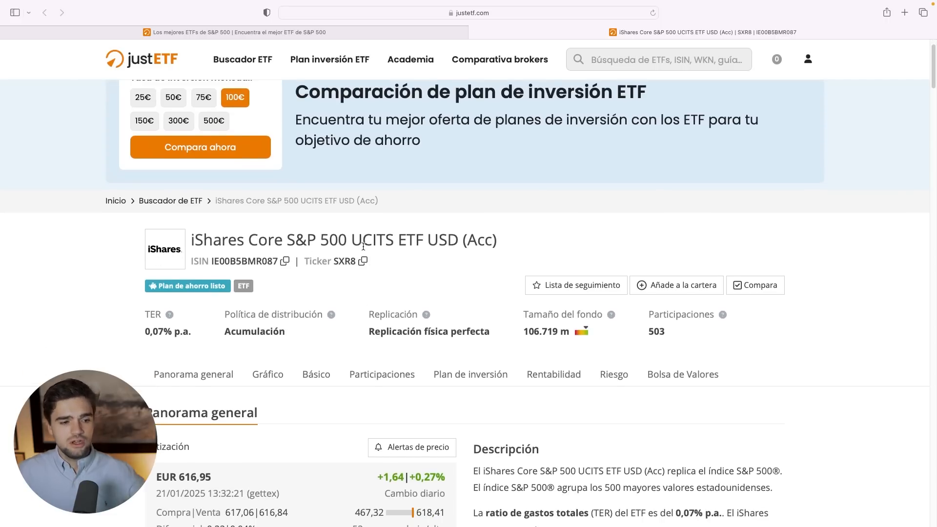
left_click_drag(497, 241, 463, 242)
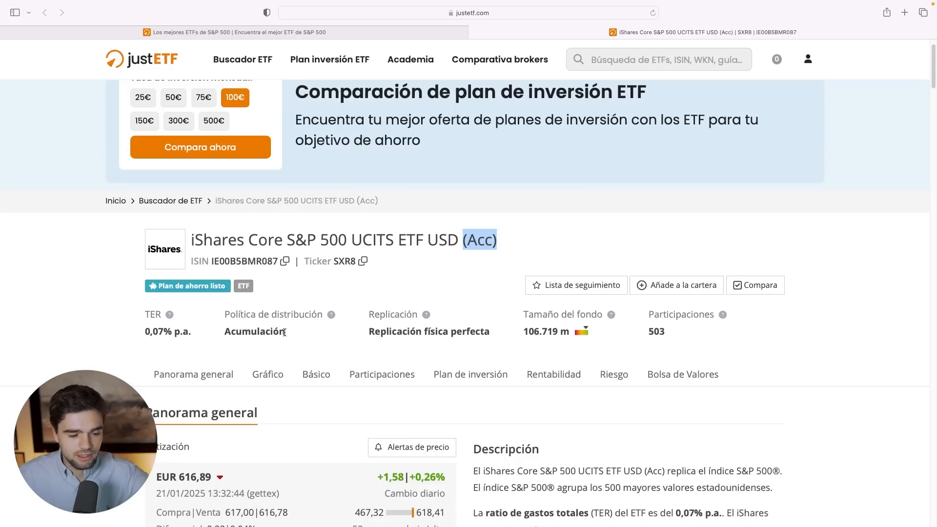
right_click(369, 326)
left_click(365, 333)
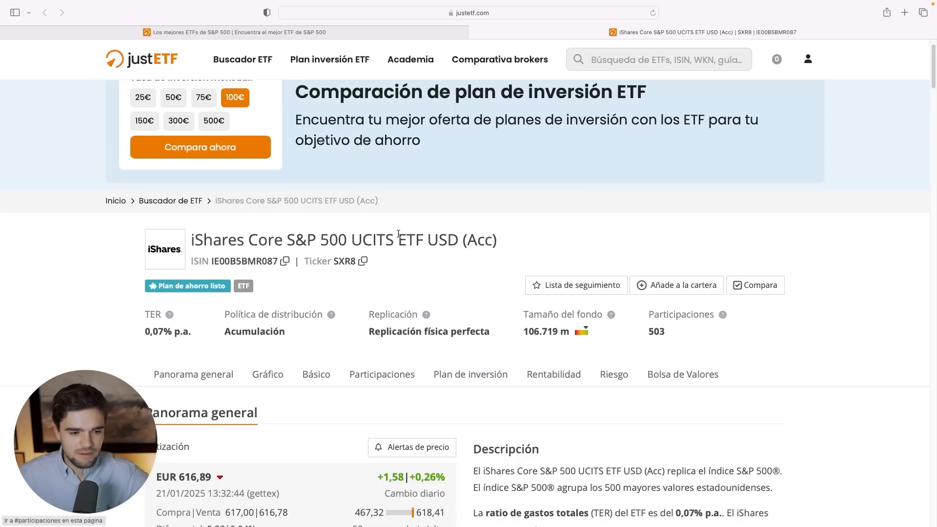
scroll(465, 365, "down", 10)
scroll(551, 378, "up", 10)
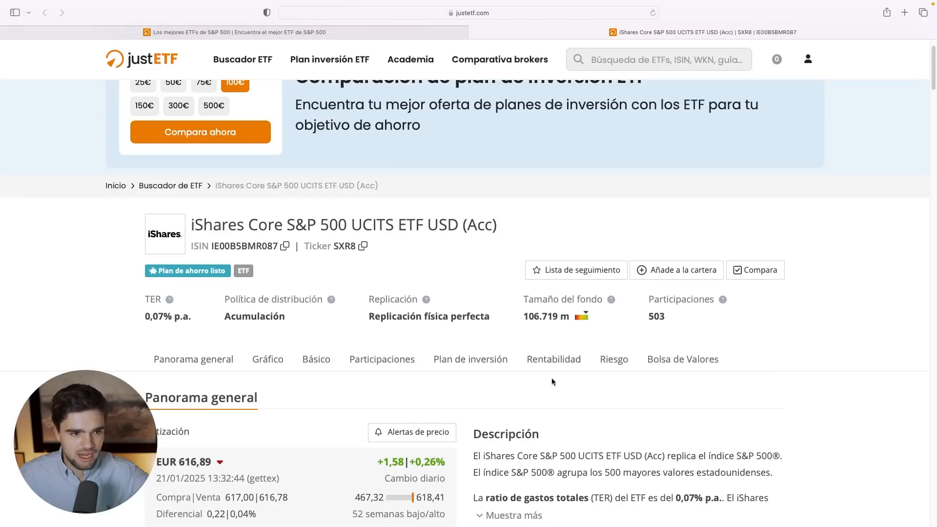
Step: Return to the S&P 500 guide and compare its fund rankings by one-year return, fund size and ongoing costs
left_click(427, 34)
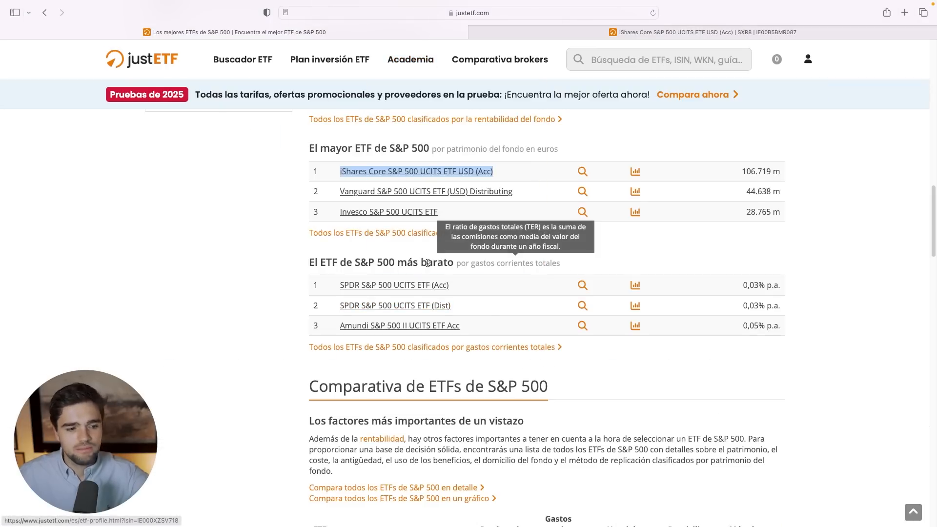
left_click(386, 264)
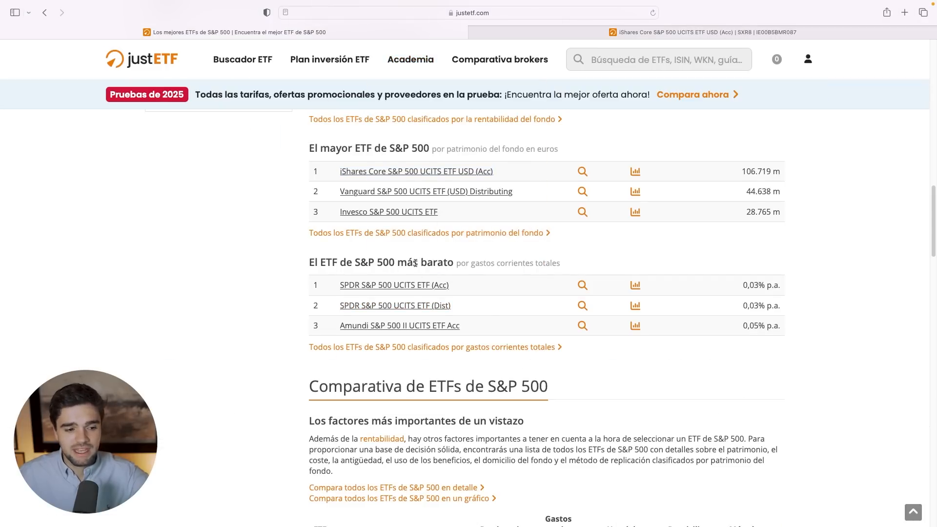
scroll(736, 274, "up", 5)
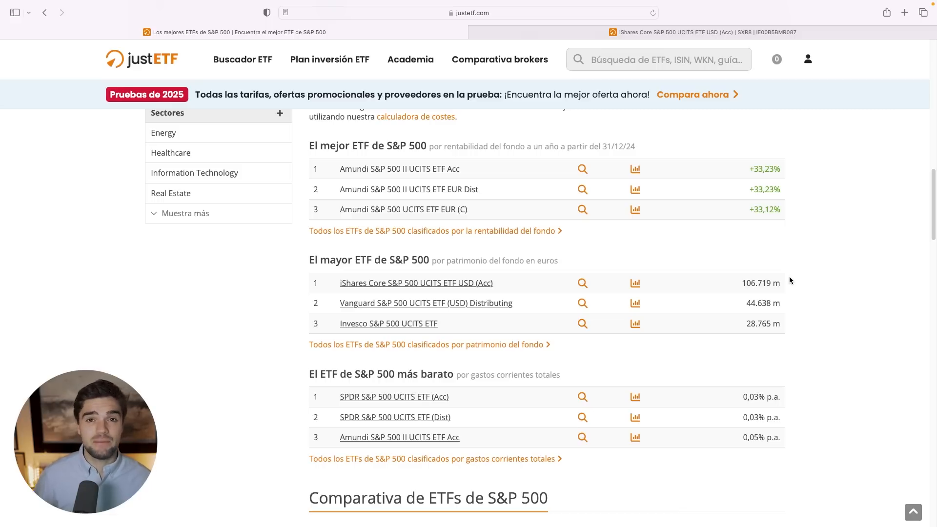
scroll(620, 340, "down", 1)
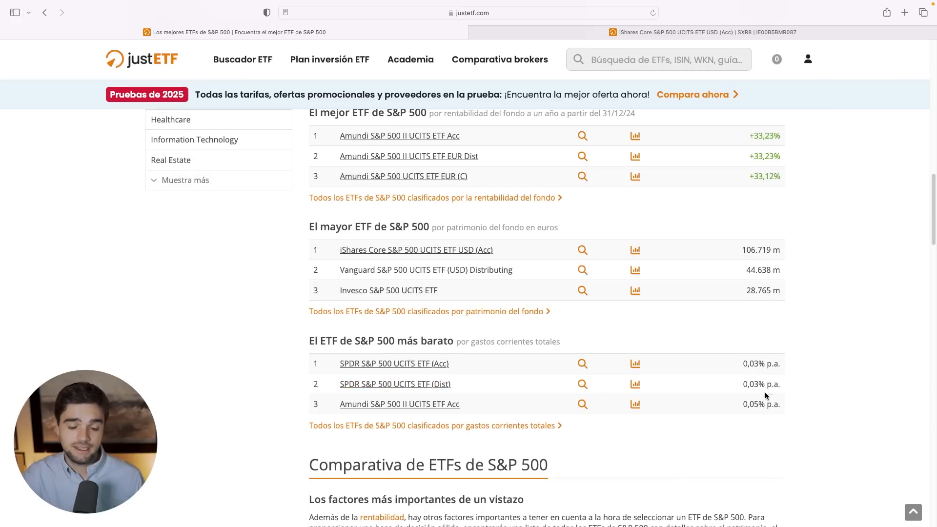
scroll(784, 399, "down", 2)
right_click(785, 400)
left_click(719, 409)
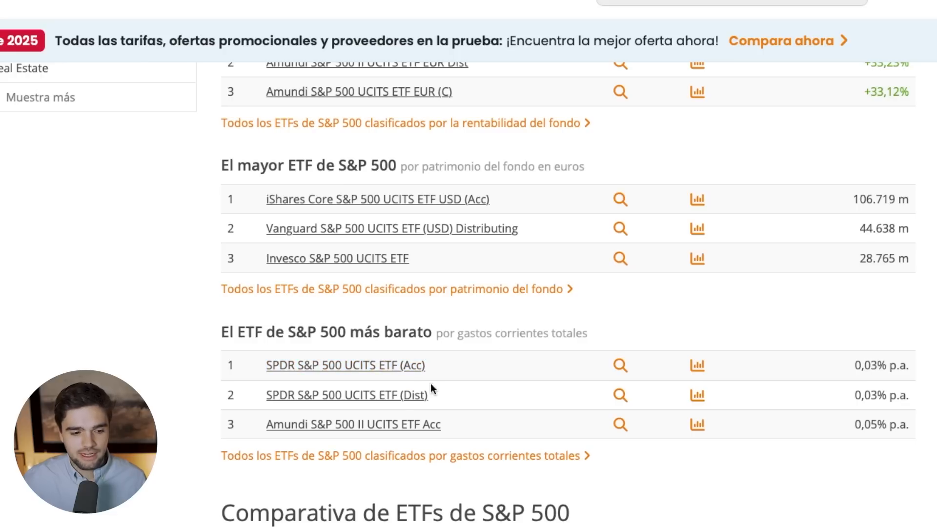
scroll(909, 388, "up", 4)
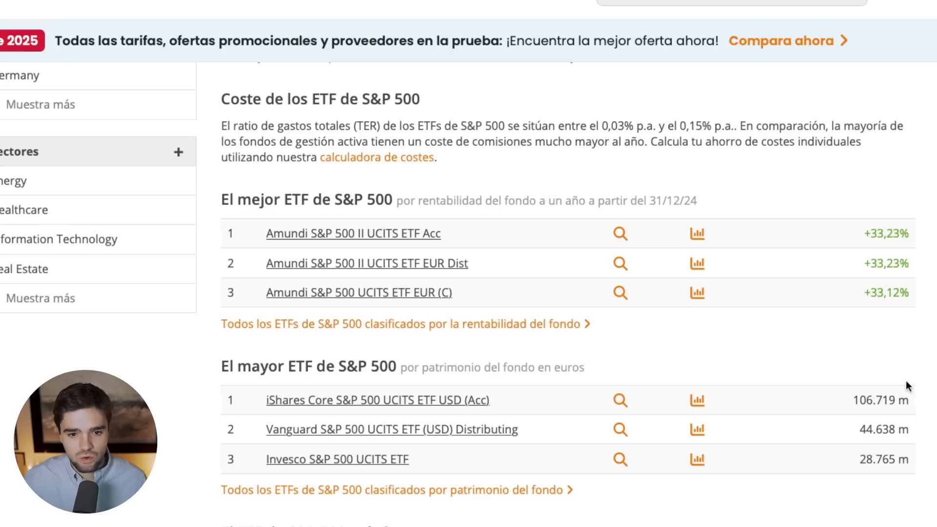
scroll(489, 252, "down", 1)
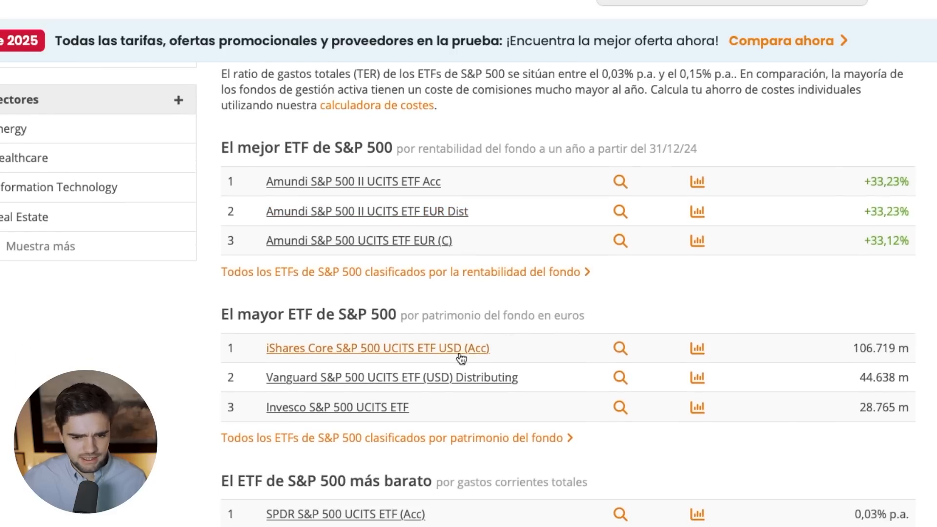
scroll(488, 371, "down", 3)
scroll(347, 356, "up", 1)
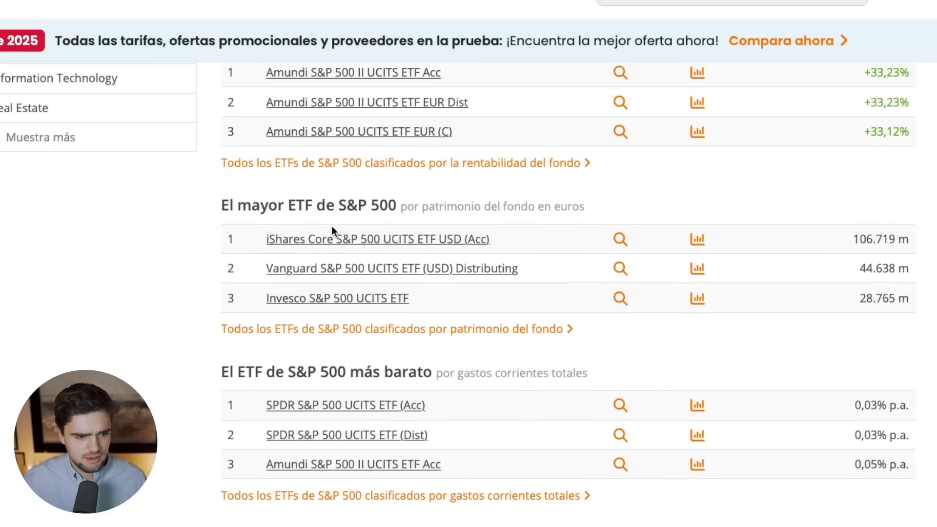
Step: Switch to the iShares Core S&P 500 UCITS ETF USD (Acc) profile and highlight its TER
left_click(364, 239, "super")
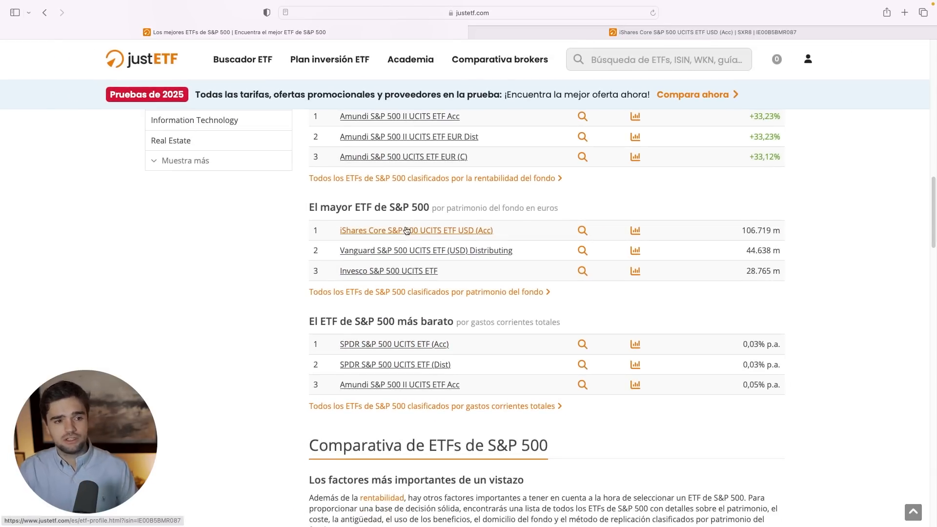
key("ctrl+Tab")
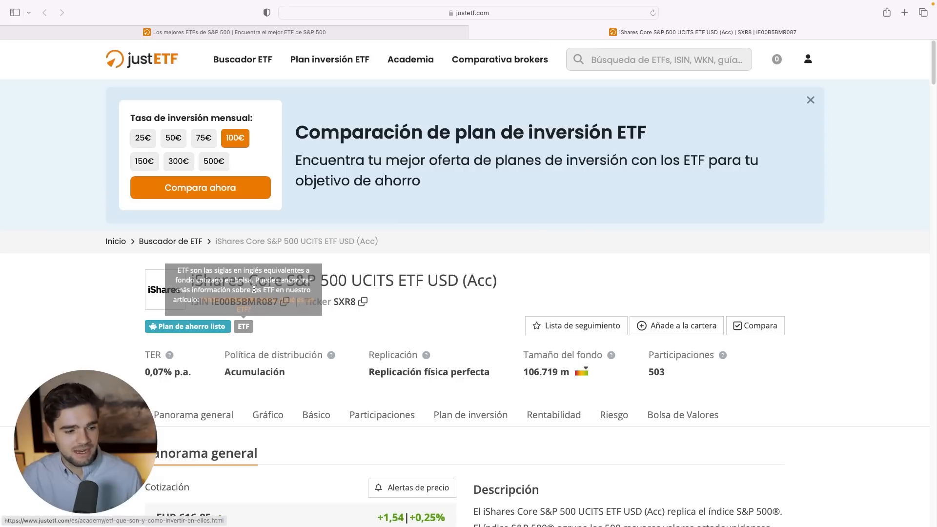
left_click_drag(173, 372, 145, 372)
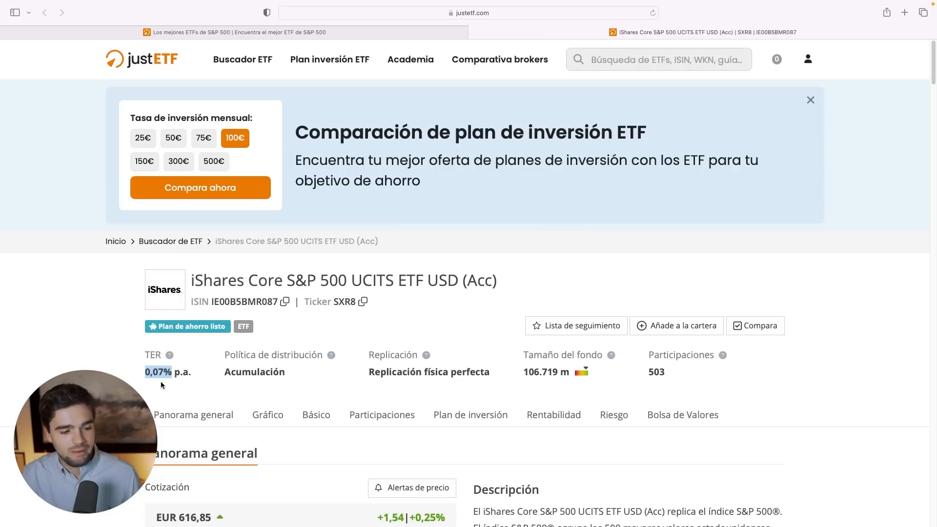
Step: Open the SPDR S&P 500 UCITS ETF (Acc) profile from the guide's cheapest-funds ranking in a new tab and highlight its fund size
left_click(303, 32)
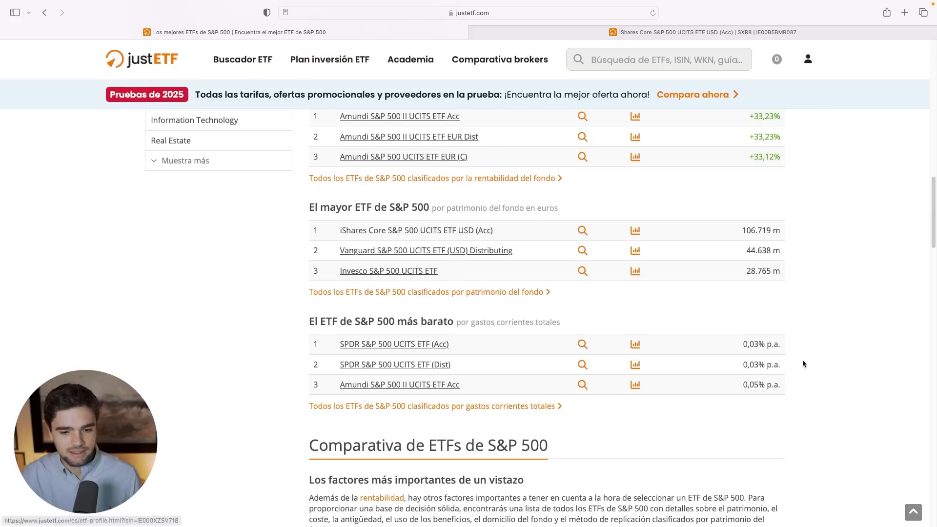
right_click(370, 343)
left_click(404, 348)
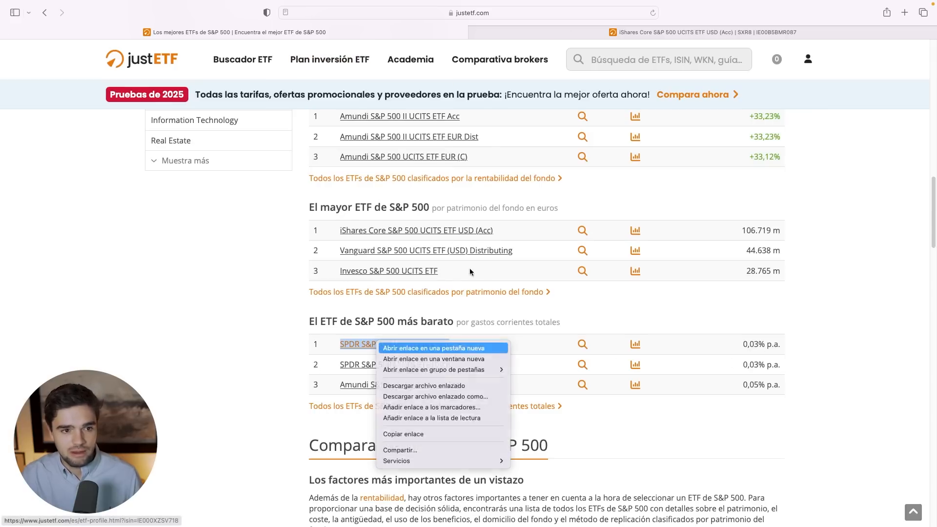
left_click(745, 30)
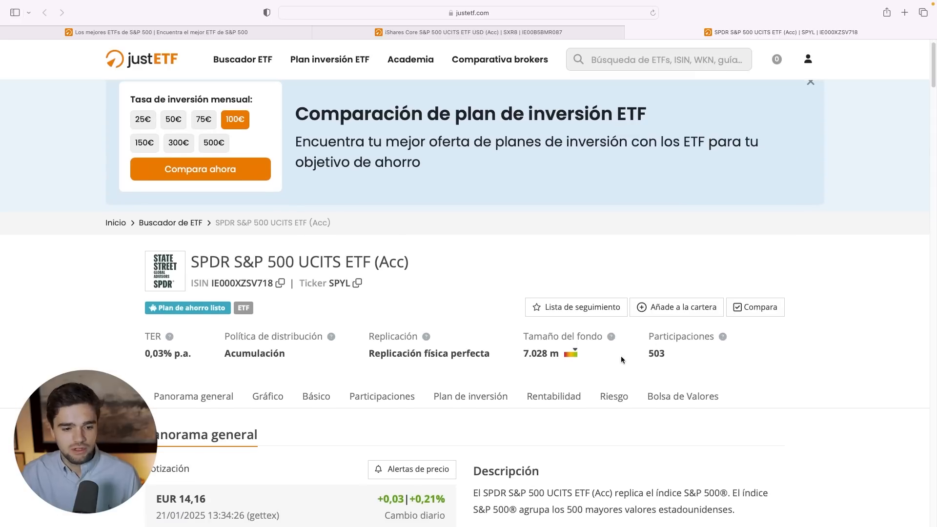
double_click(534, 354)
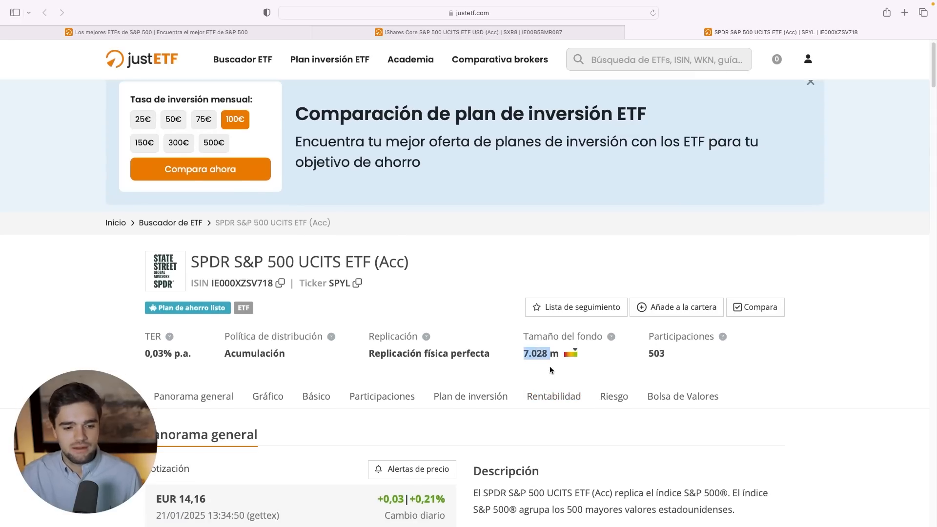
scroll(568, 362, "down", 1)
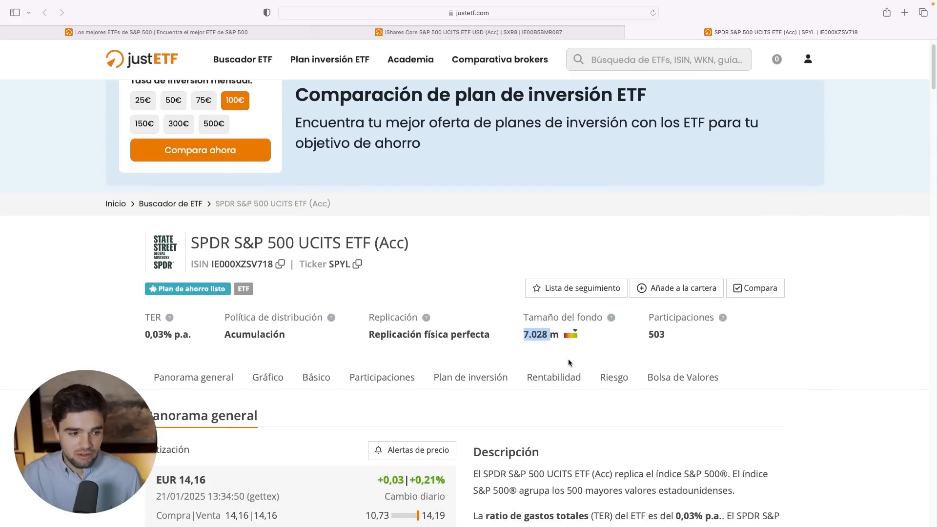
scroll(568, 363, "down", 2)
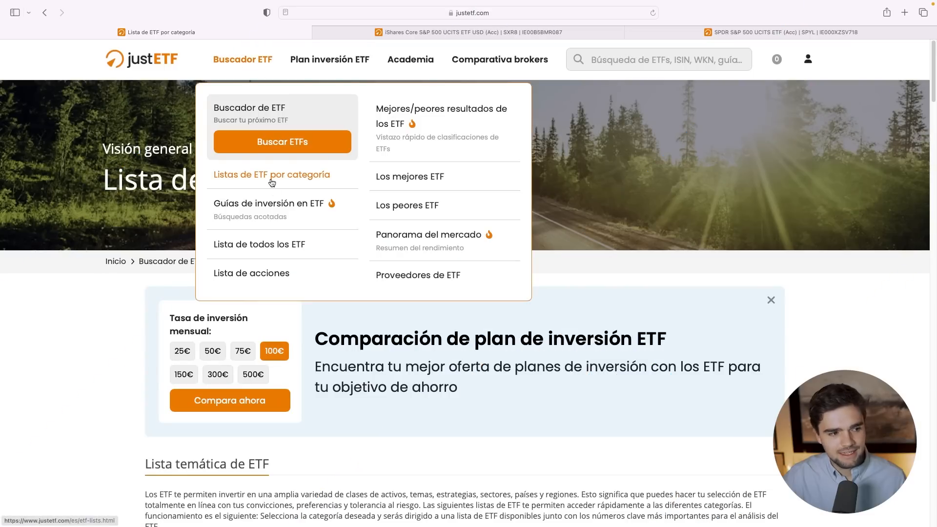
Step: Open the precious metals ETFs from the category list's asset-class section in a new tab and look over the filtered funds
scroll(503, 322, "down", 15)
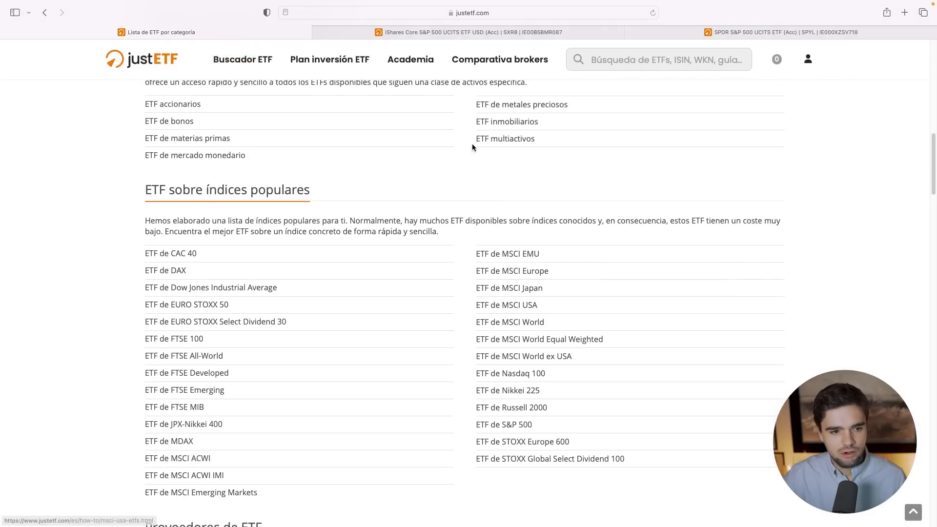
scroll(439, 302, "up", 8)
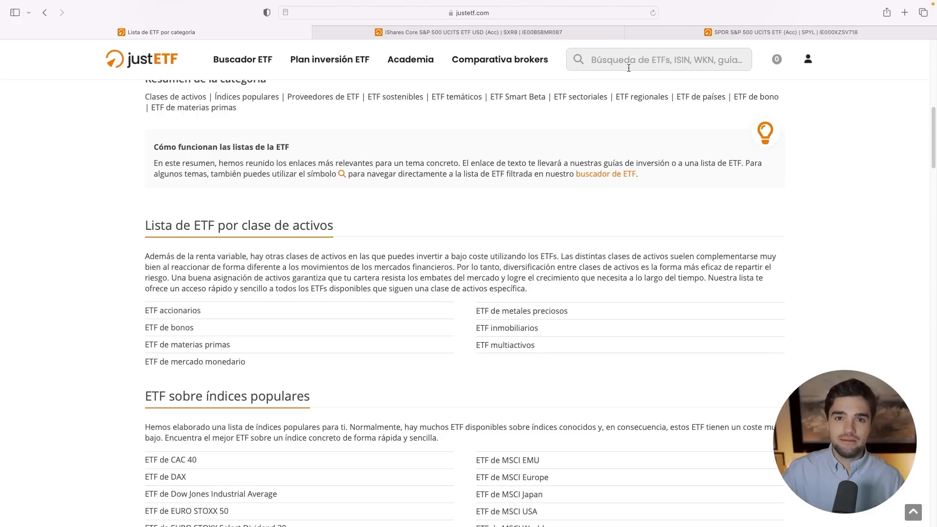
mouse_move(243, 59)
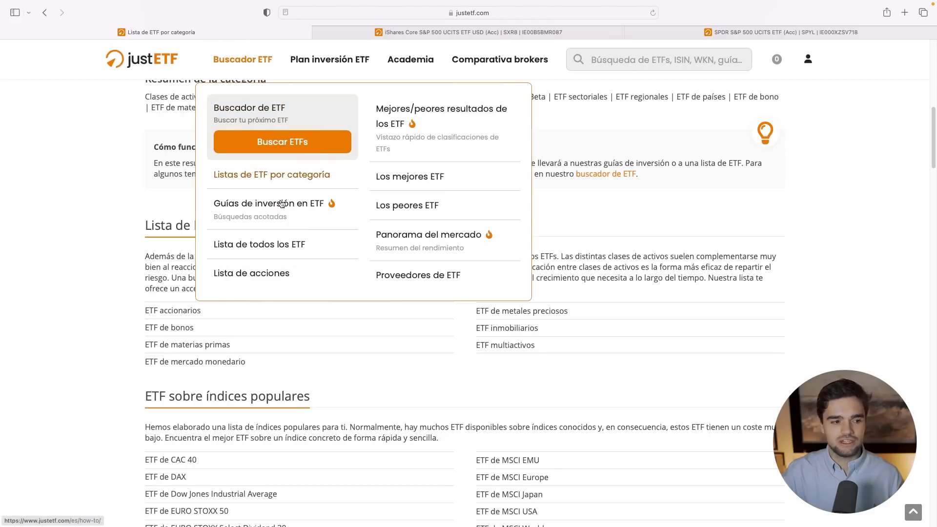
scroll(457, 326, "down", 2)
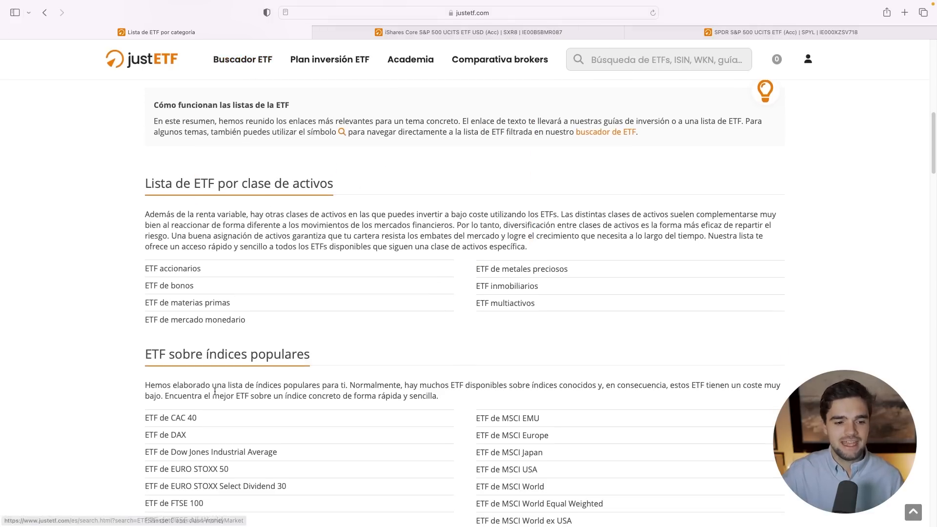
scroll(425, 205, "down", 5)
scroll(367, 367, "up", 3)
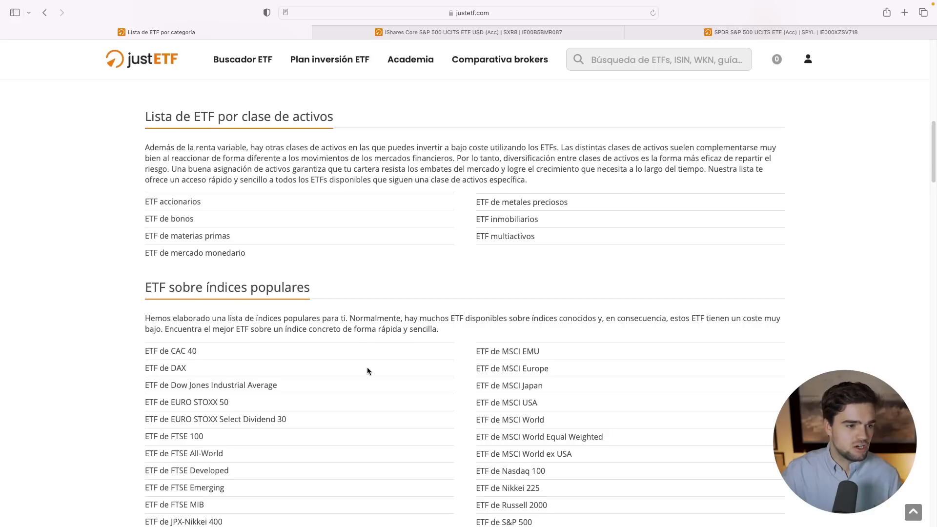
right_click(540, 208)
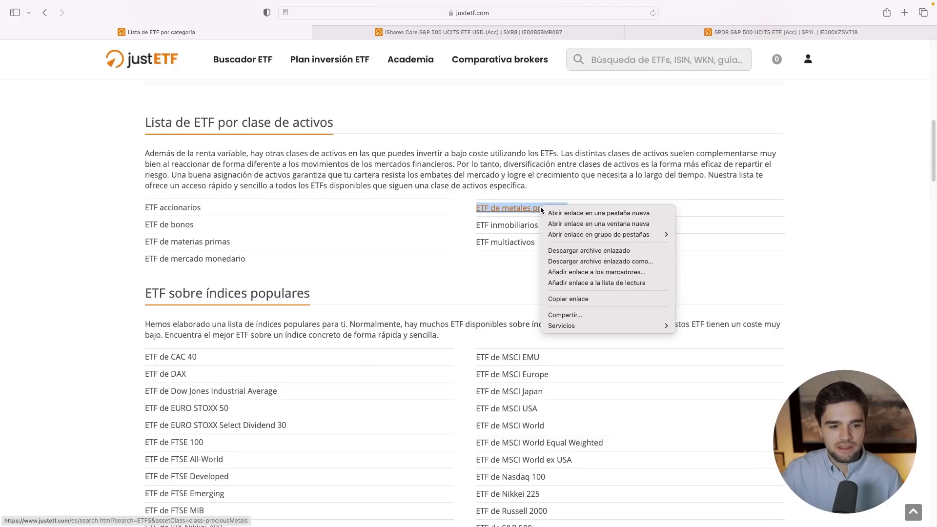
left_click(586, 213)
left_click(742, 31)
scroll(333, 266, "down", 2)
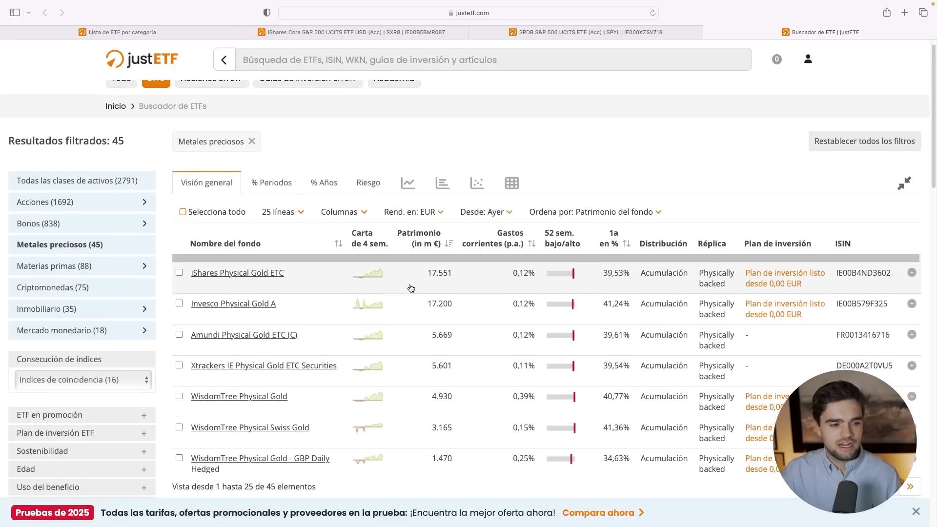
scroll(310, 397, "down", 1)
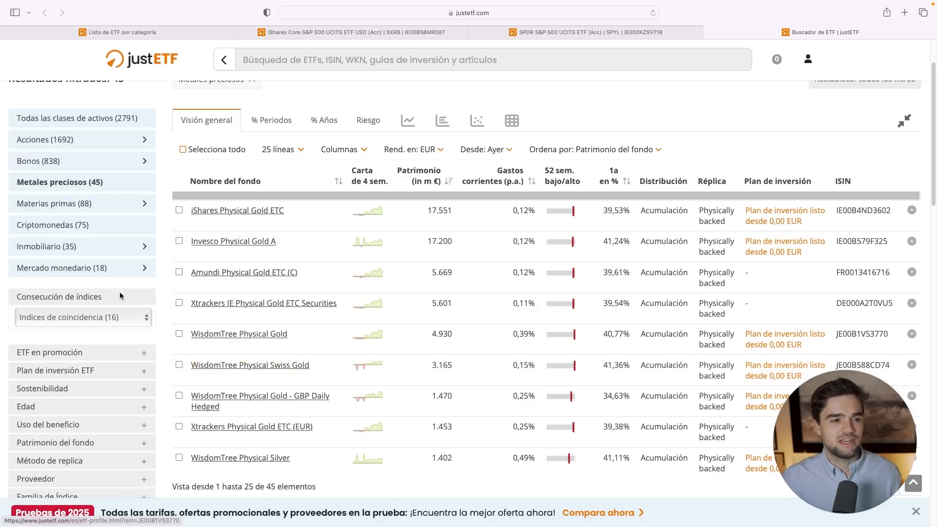
Step: Return to the ETF category list and examine the popular indices and ETF providers sections
left_click(303, 33)
left_click(182, 35)
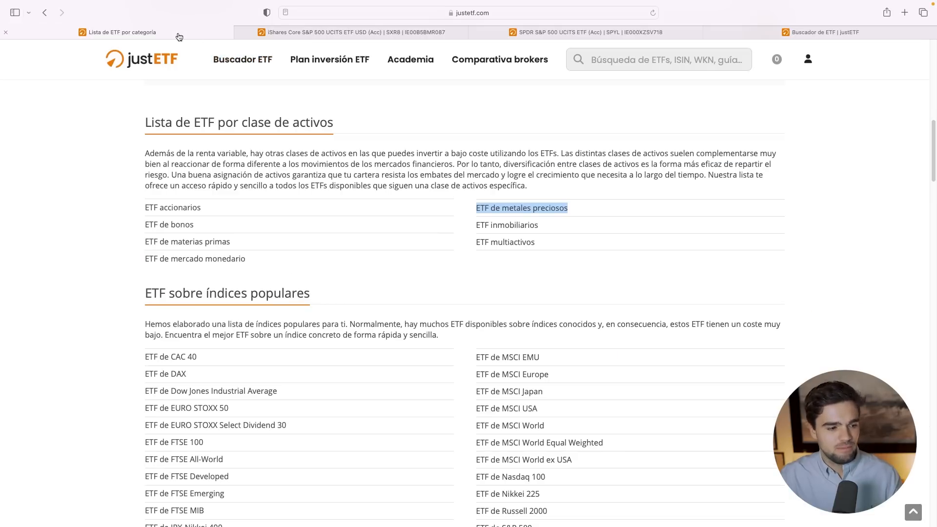
scroll(205, 371, "down", 5)
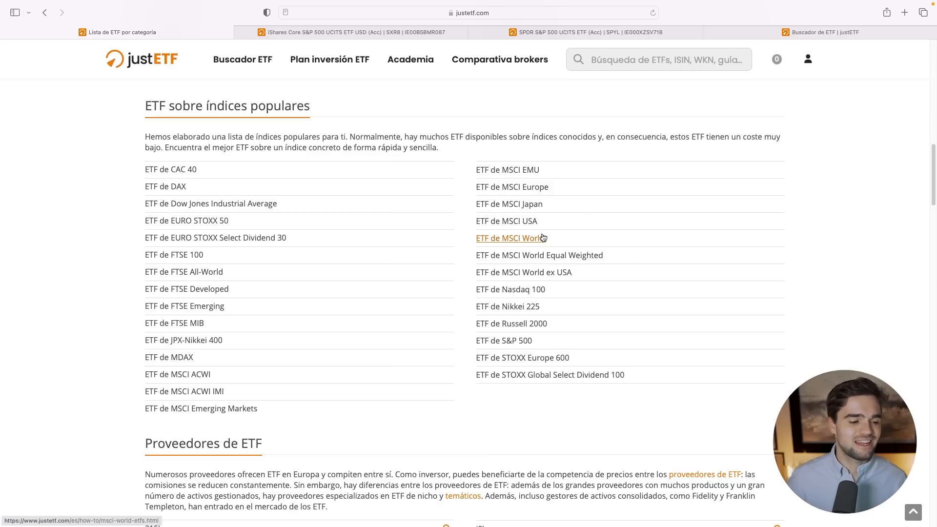
scroll(397, 199, "down", 5)
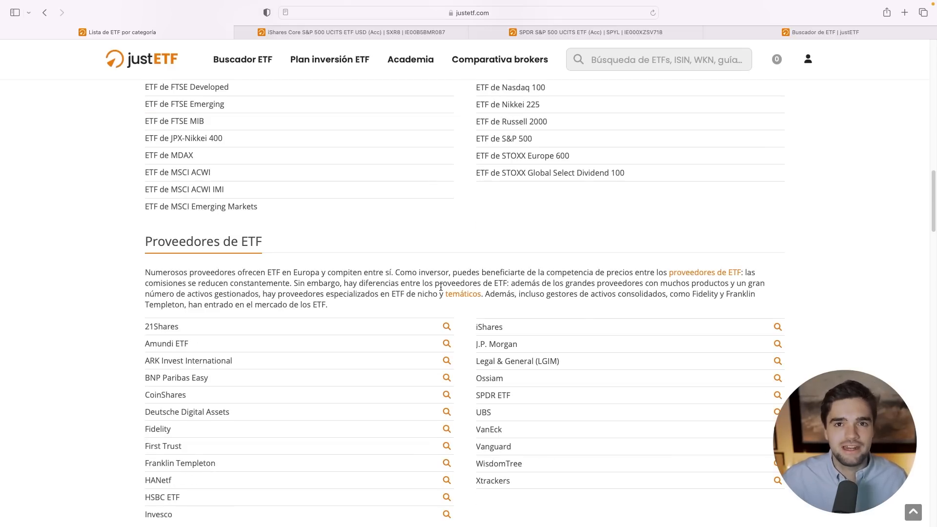
scroll(441, 287, "down", 4)
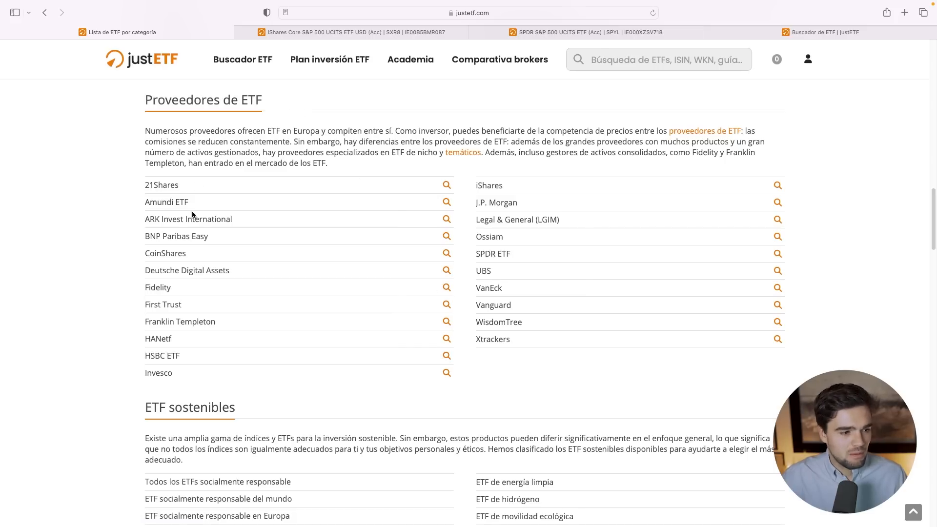
scroll(477, 288, "down", 1)
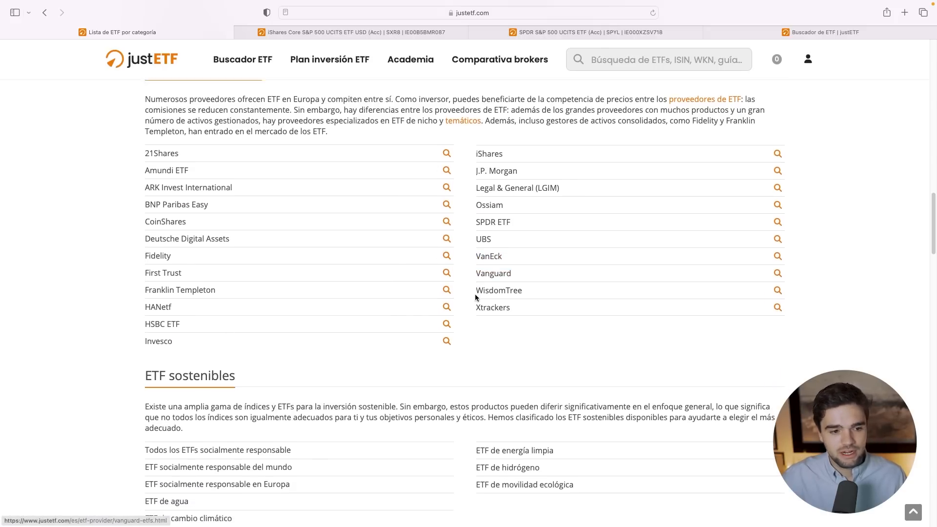
scroll(361, 266, "up", 2)
Step: Examine the category list's sustainable, thematic and Smart Beta strategy sections, continuing down to the sector ETFs
scroll(195, 188, "down", 5)
scroll(267, 318, "down", 8)
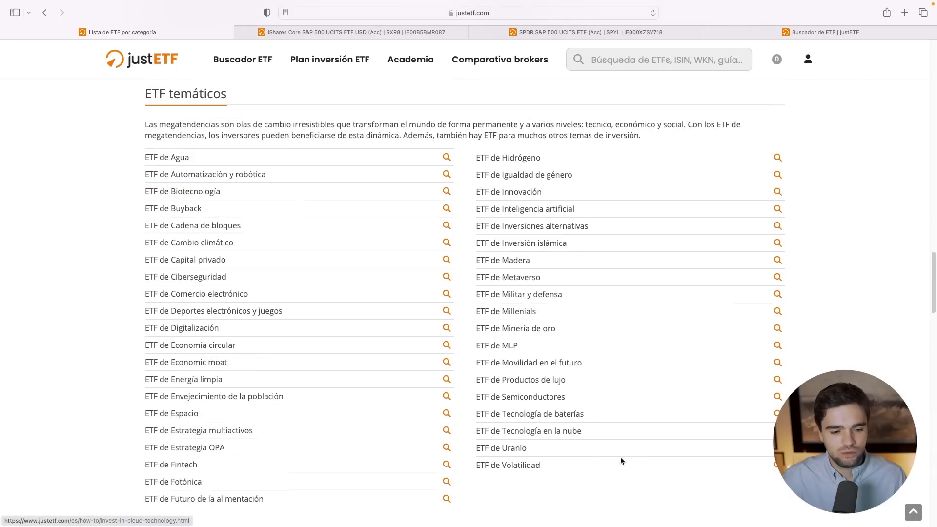
scroll(344, 383, "down", 1)
scroll(543, 452, "up", 2)
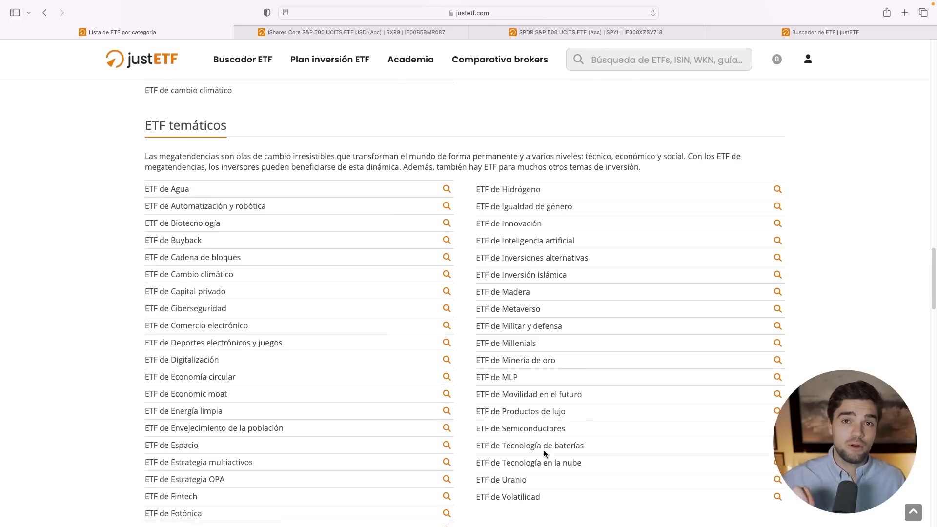
scroll(544, 451, "down", 2)
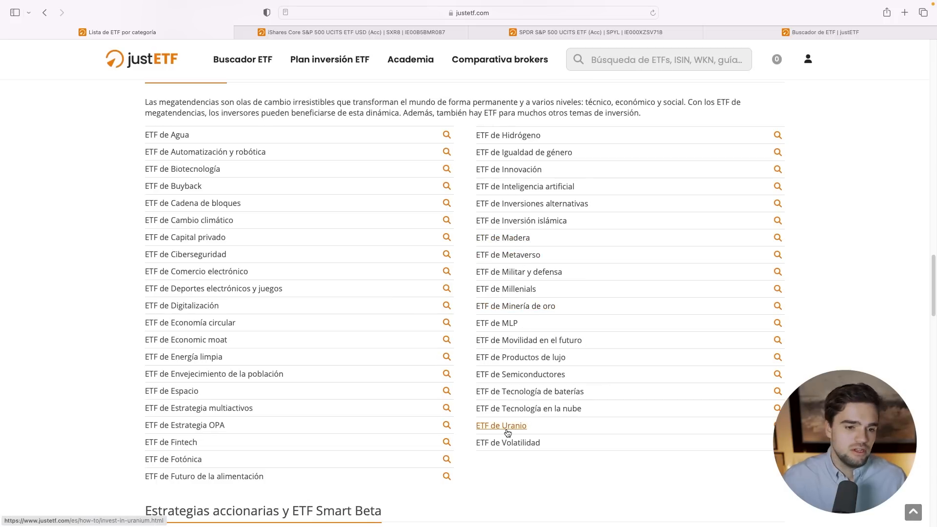
scroll(571, 352, "down", 1)
scroll(518, 396, "down", 5)
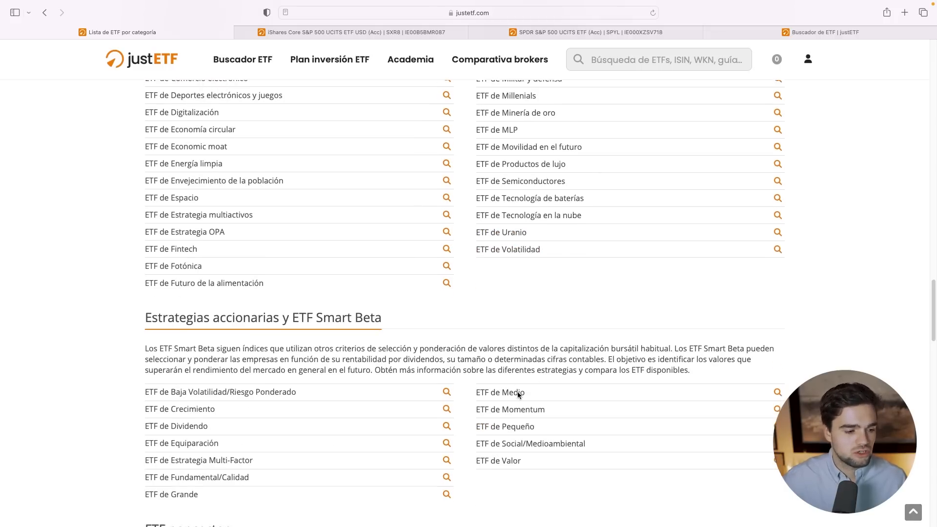
scroll(517, 399, "down", 2)
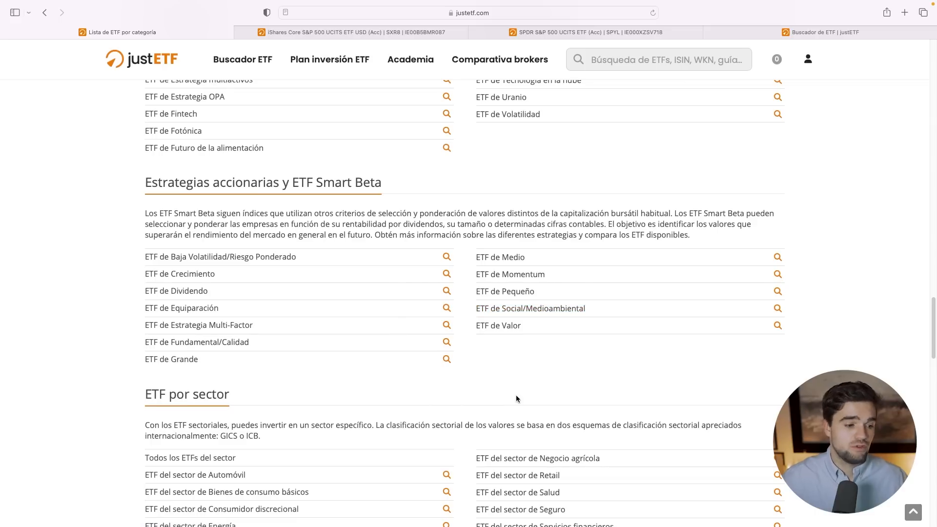
Step: Open the energy sector guide from the category list's sector section and review its index performance charts and fund comparison table
scroll(517, 397, "down", 5)
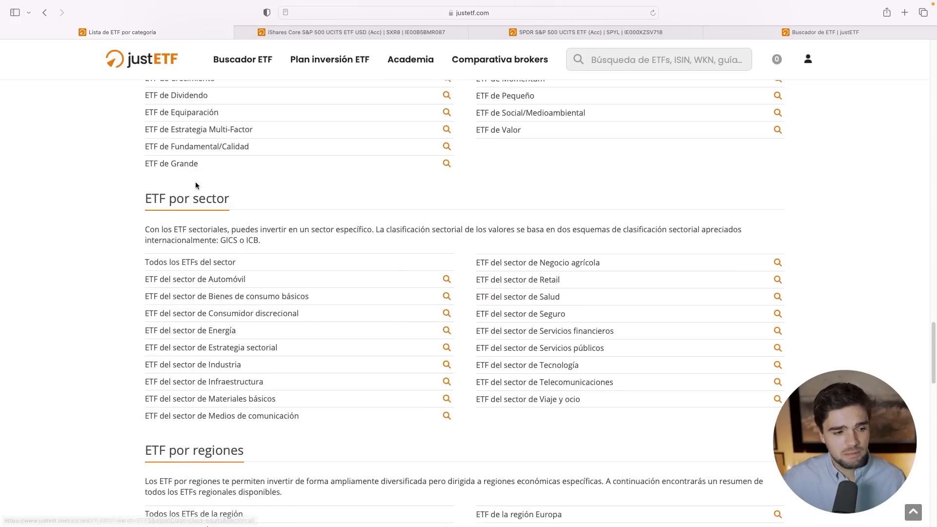
scroll(457, 344, "down", 3)
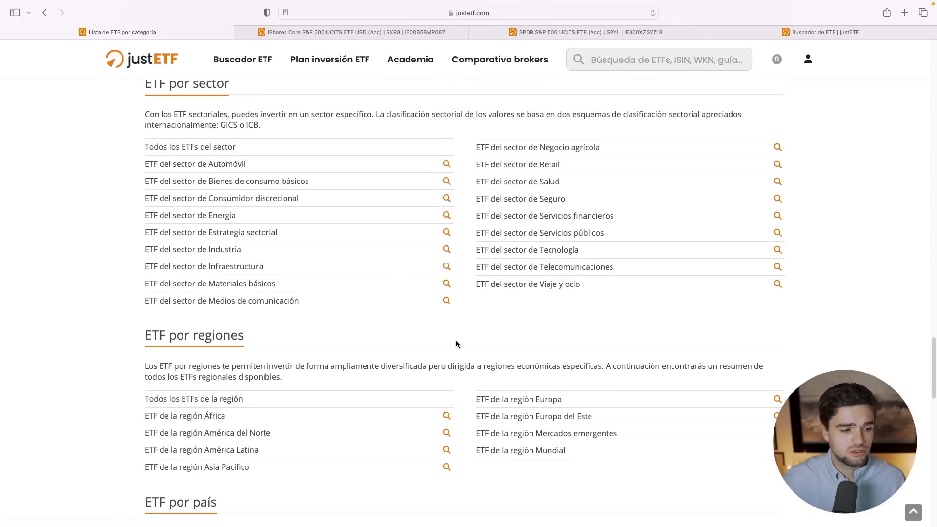
left_click(232, 217)
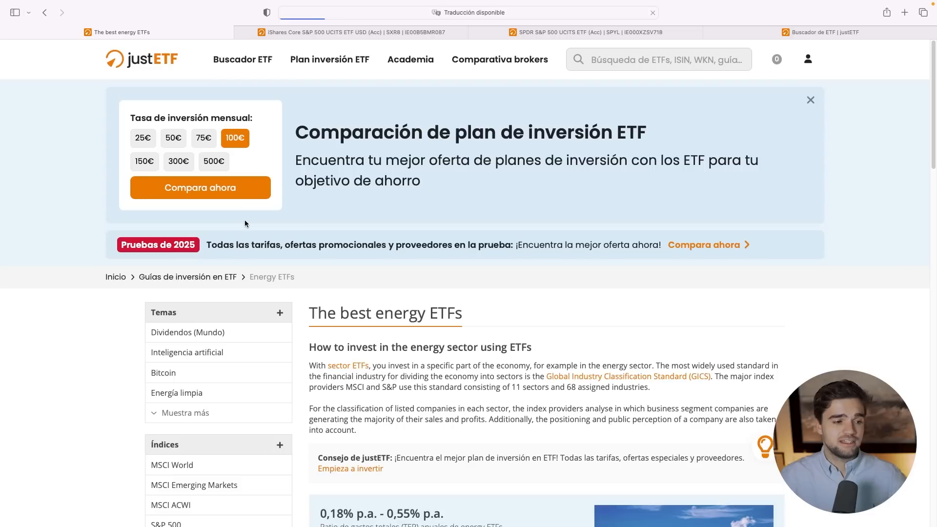
scroll(377, 263, "down", 8)
scroll(537, 293, "down", 5)
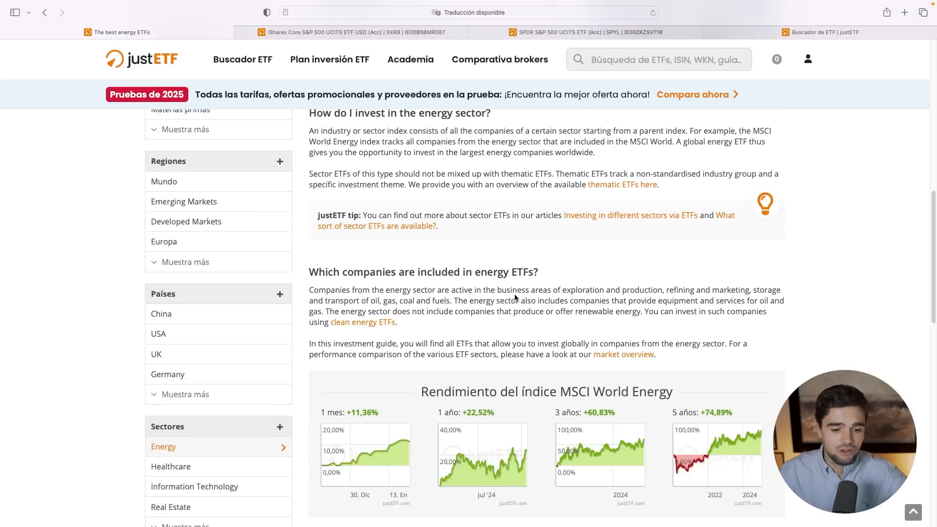
scroll(566, 283, "down", 8)
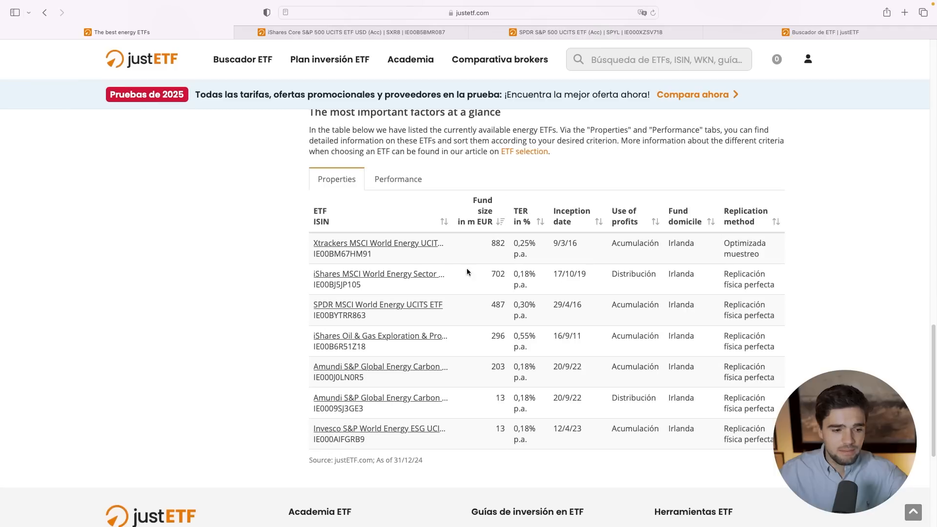
scroll(398, 366, "down", 2)
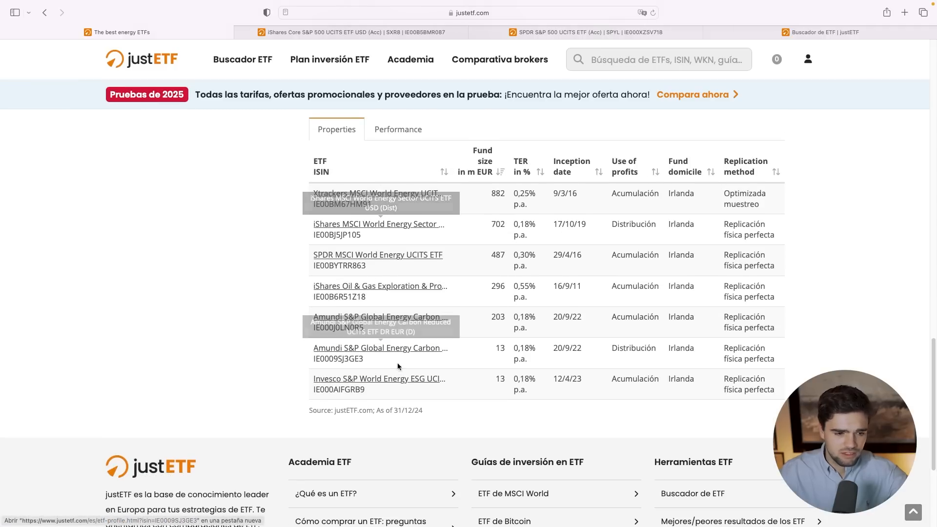
scroll(466, 243, "up", 8)
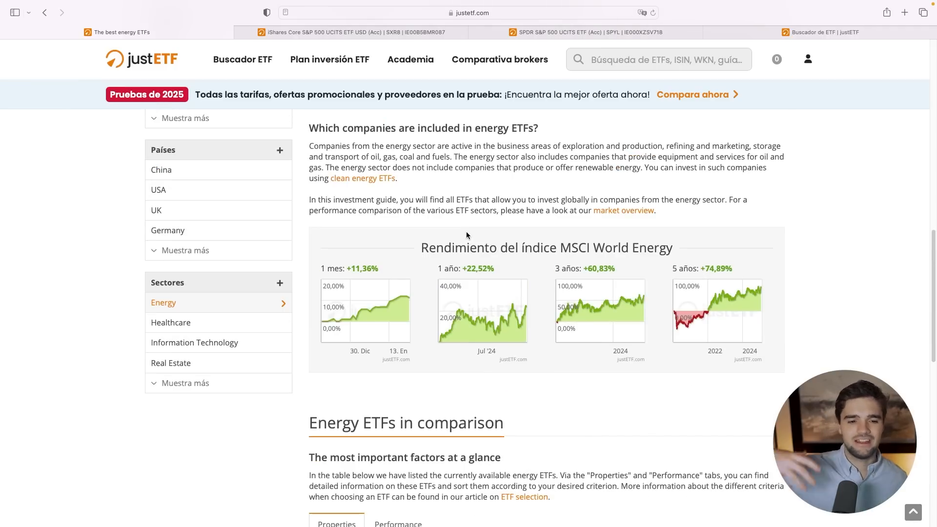
scroll(467, 235, "up", 9)
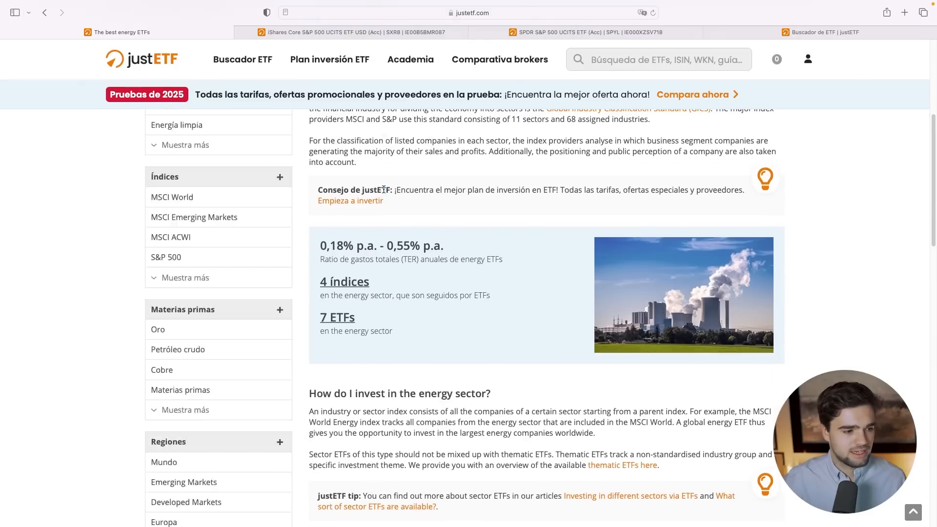
scroll(384, 190, "up", 5)
Step: Return to the justETF home page and open the ETF screener (Buscador ETF)
left_click(158, 58)
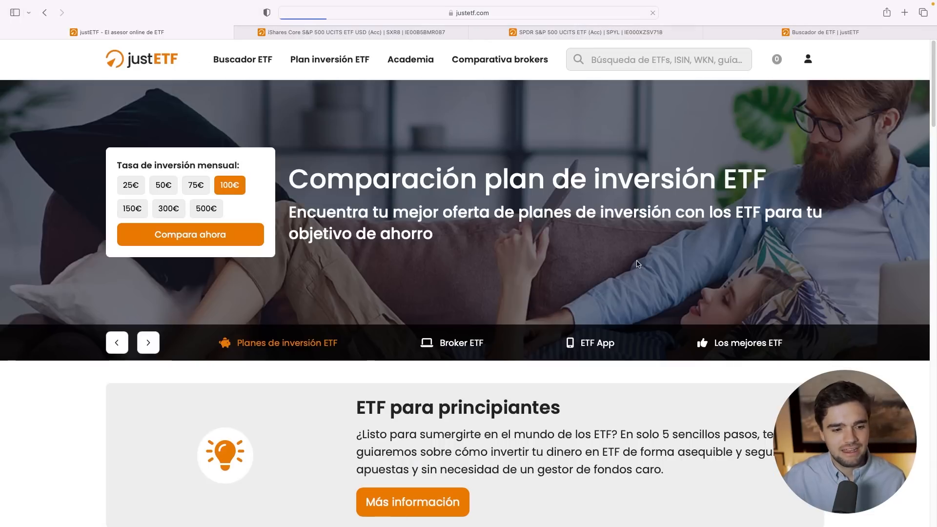
scroll(635, 257, "down", 3)
scroll(635, 257, "down", 3)
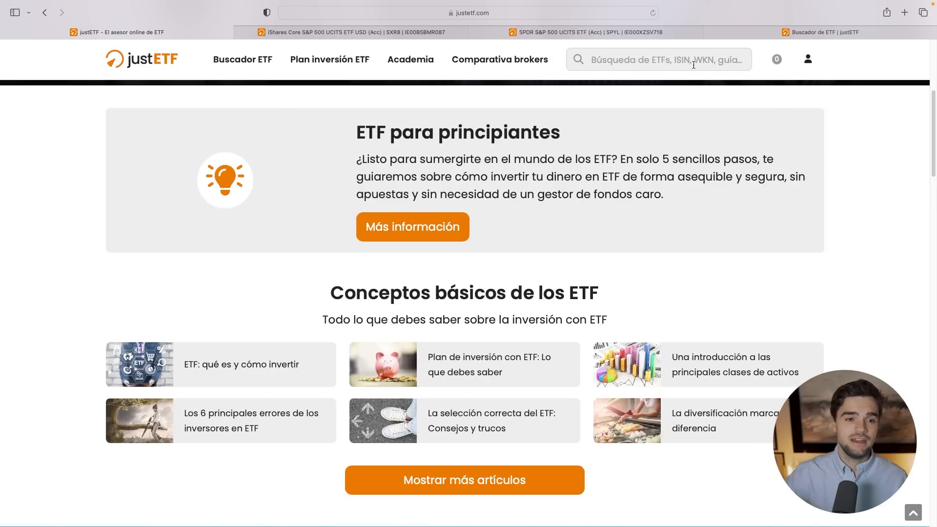
left_click(243, 59)
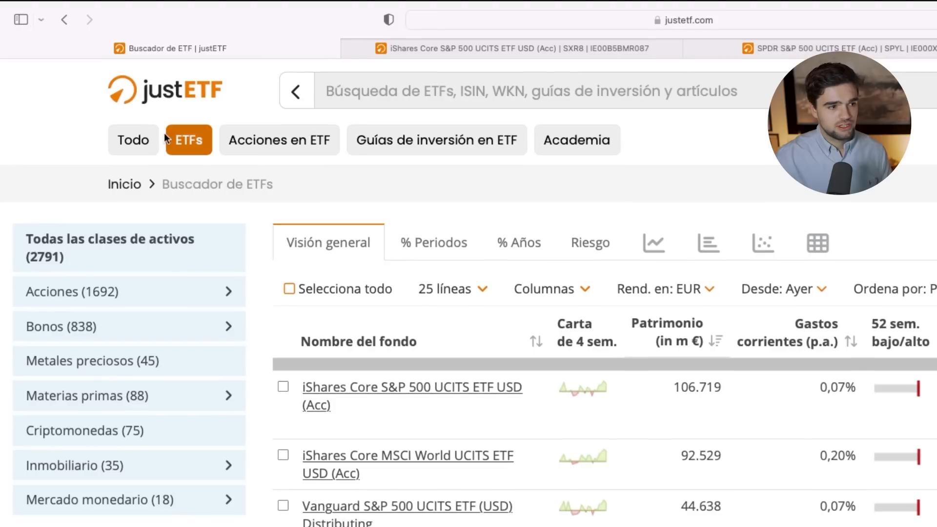
left_click(131, 124)
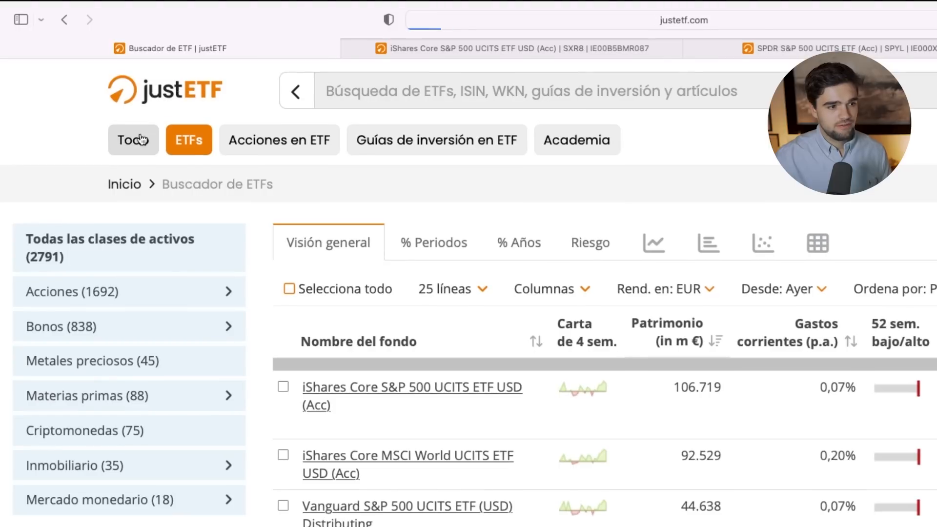
left_click(188, 141)
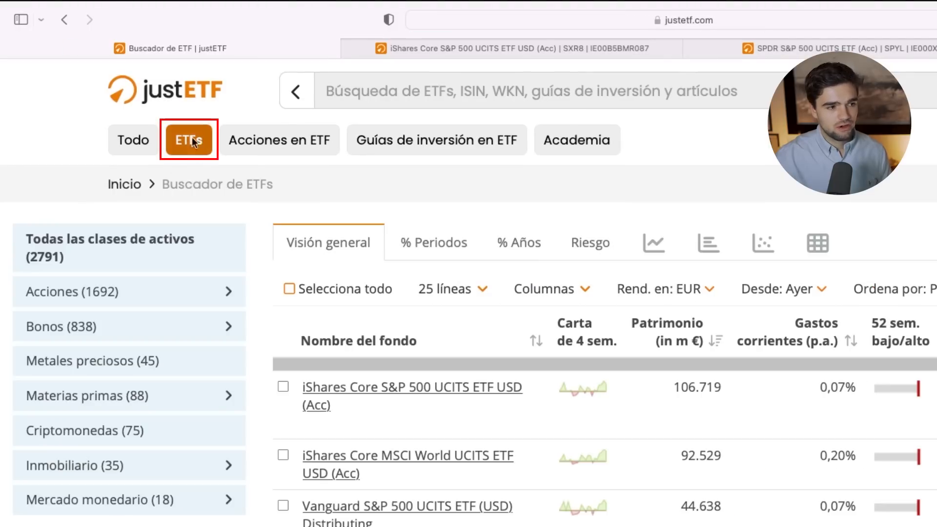
left_click(388, 49)
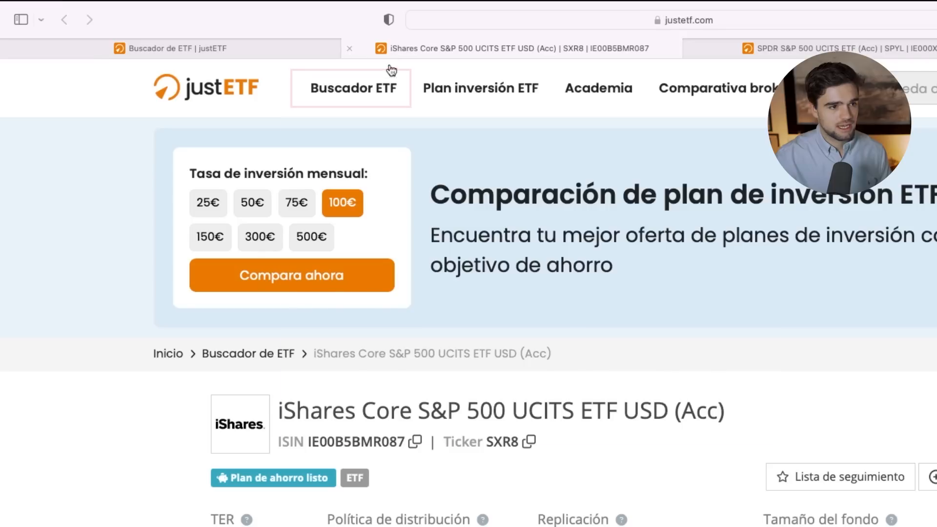
left_click(317, 95)
left_click(316, 96)
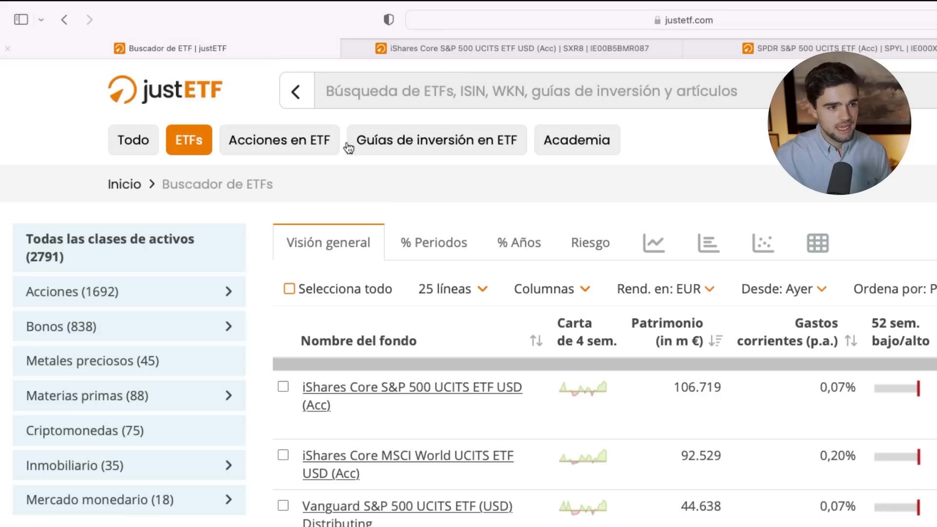
Step: Filter the screener to equity ETFs (Acciones) and highlight the filtered results count
triple_click(471, 444)
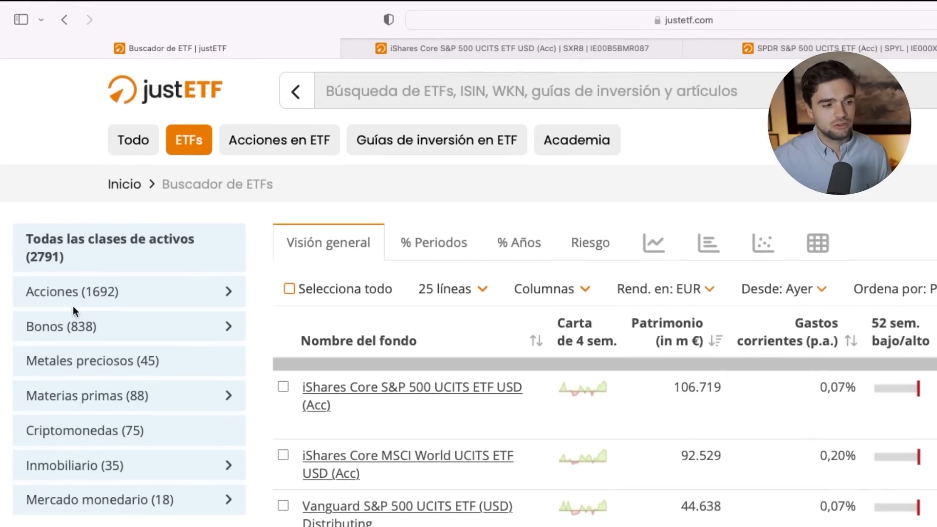
left_click(51, 207)
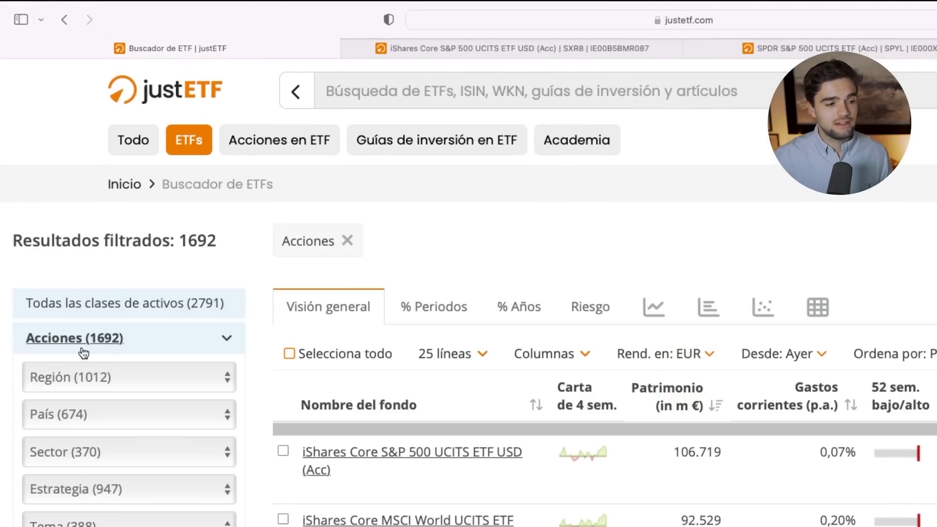
triple_click(218, 239)
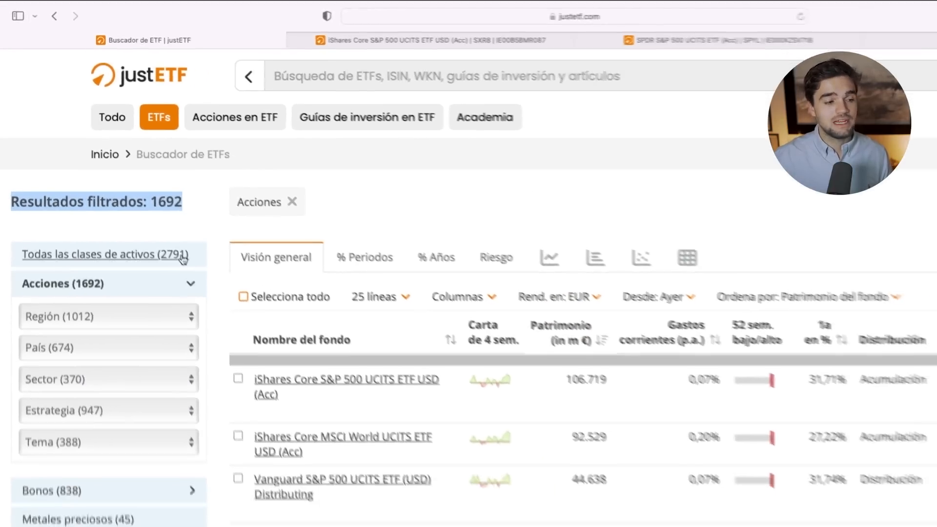
Step: View the available strategy (Estrategia) options for equity ETFs, and close the list without choosing one
scroll(147, 250, "down", 1)
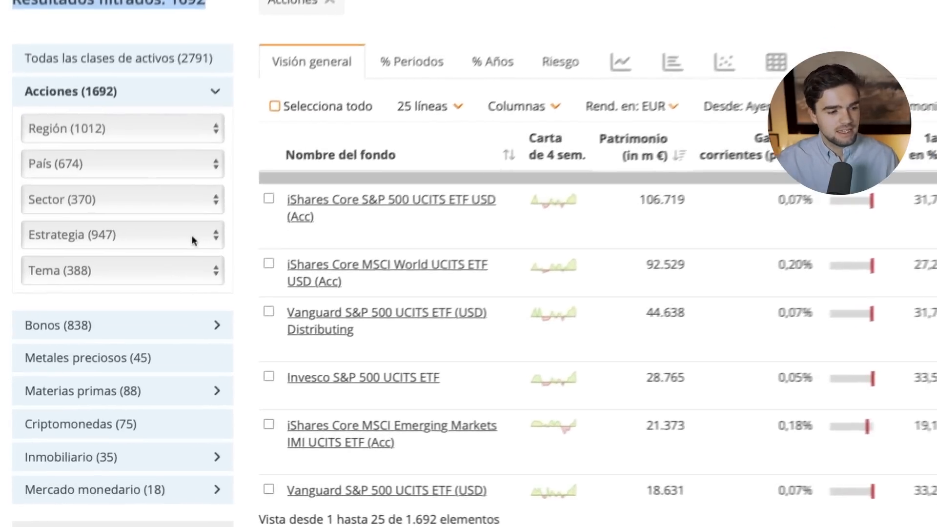
left_click(141, 311)
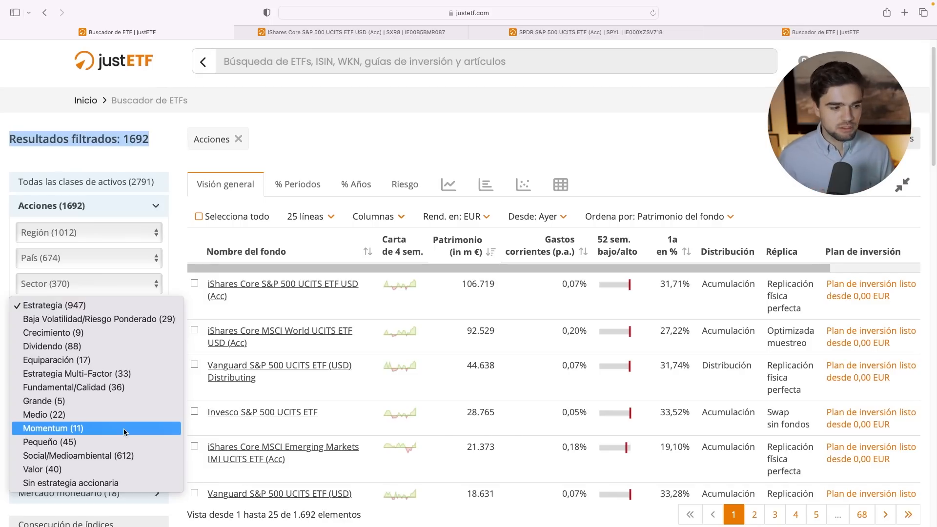
left_click(166, 292)
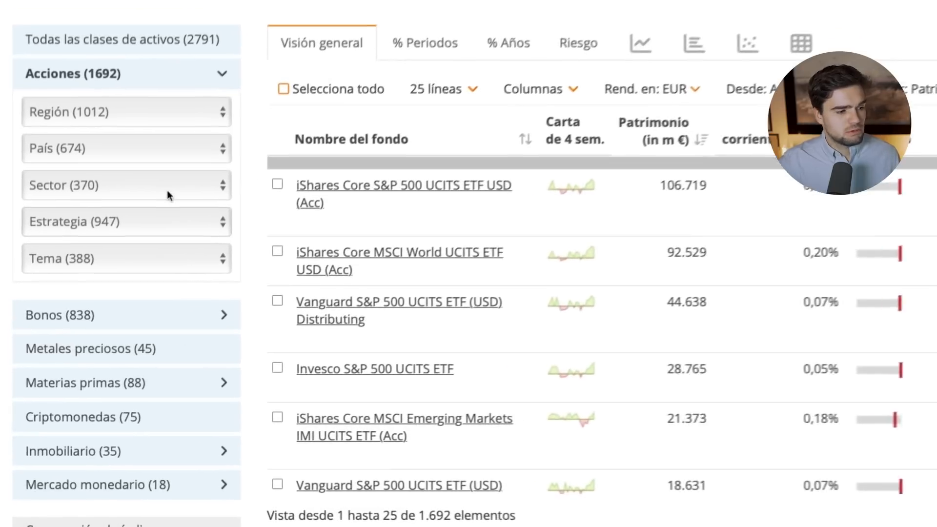
Step: Filter the equity ETFs by the Energía sector and look over the matching funds
left_click(117, 288)
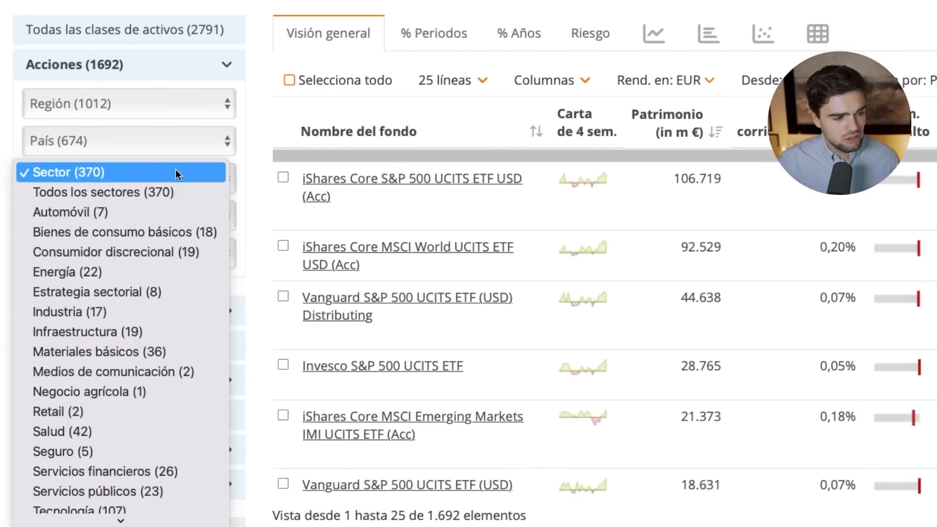
scroll(171, 207, "down", 3)
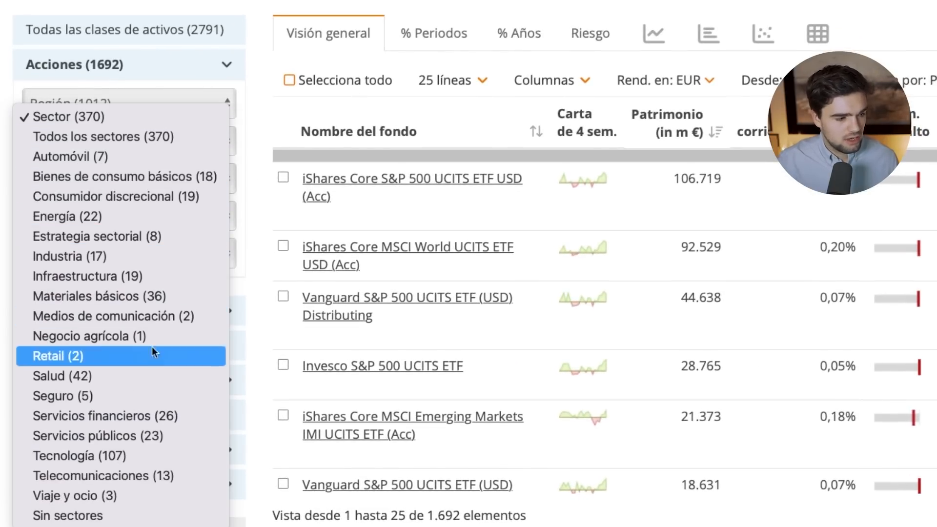
left_click(92, 217)
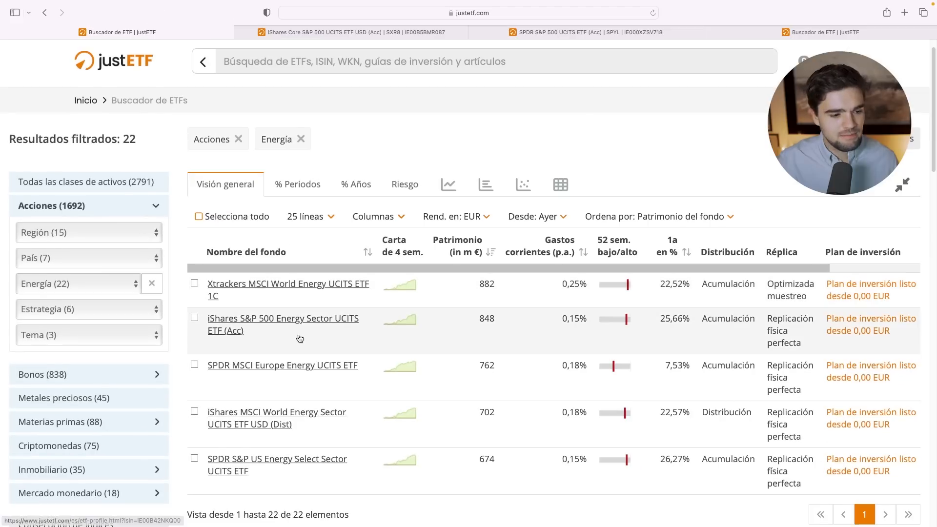
scroll(288, 362, "down", 4)
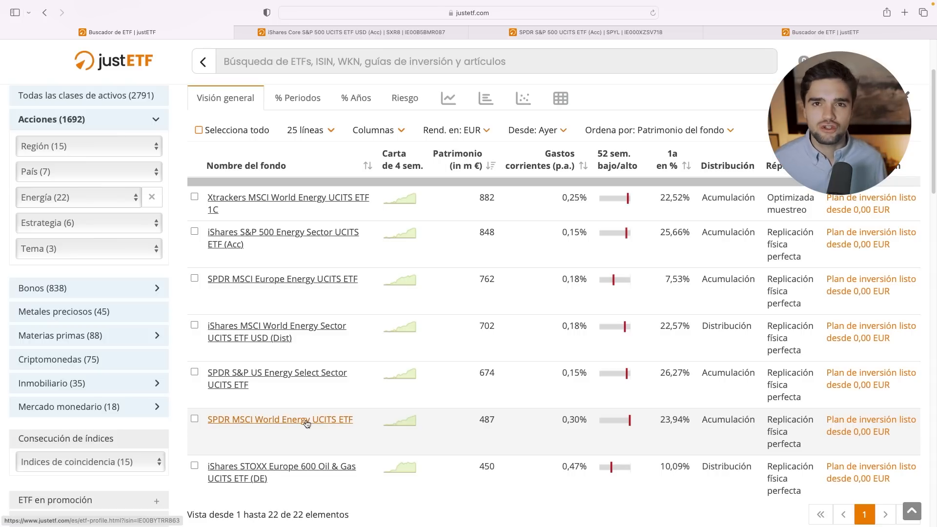
scroll(195, 291, "up", 3)
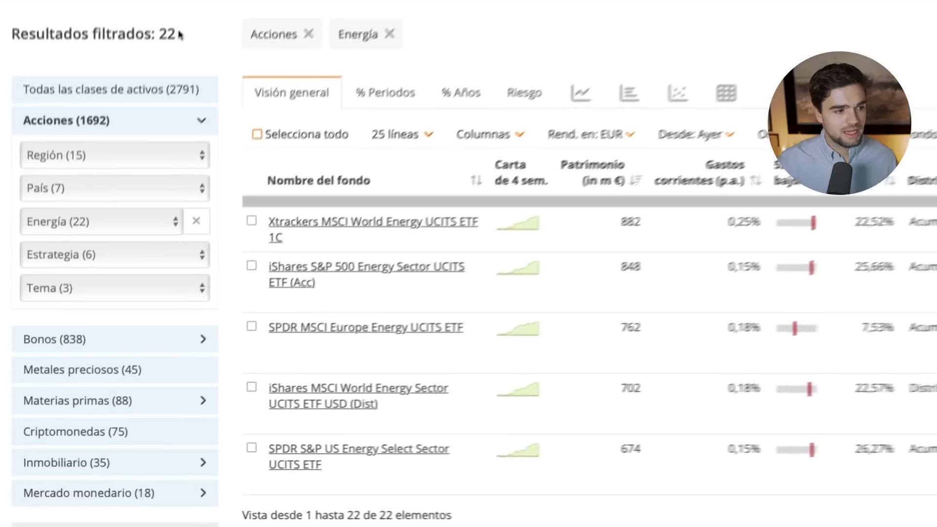
Step: Narrow the energy ETFs to the country Estados Unidos and highlight the filtered results count
left_click(176, 192)
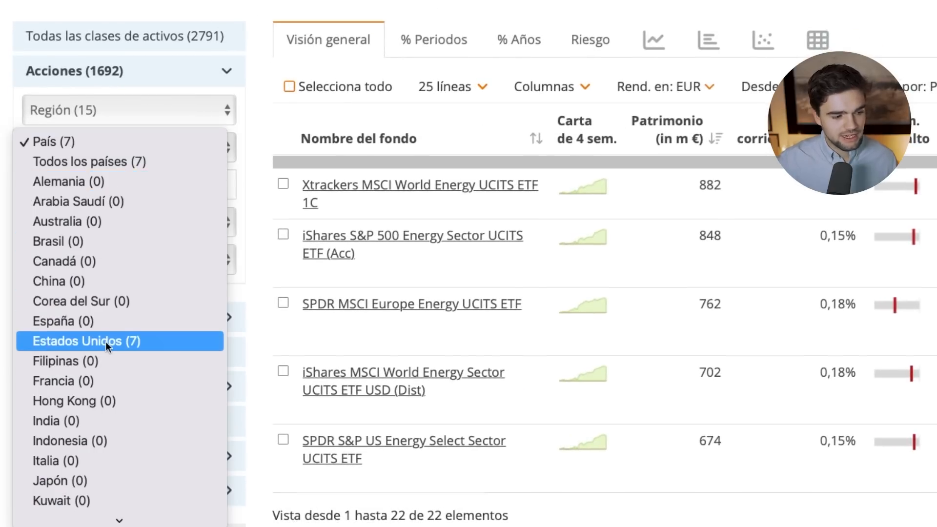
left_click(133, 348)
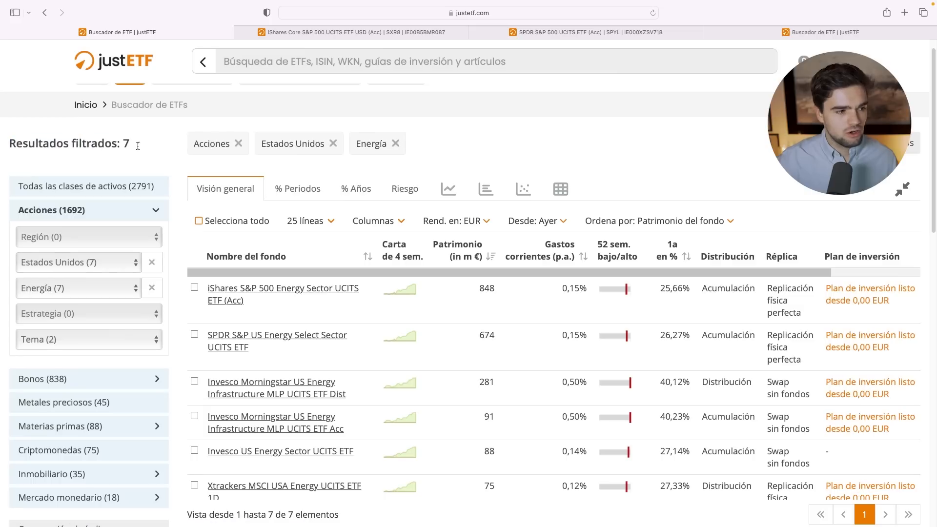
triple_click(154, 149)
scroll(439, 318, "down", 3)
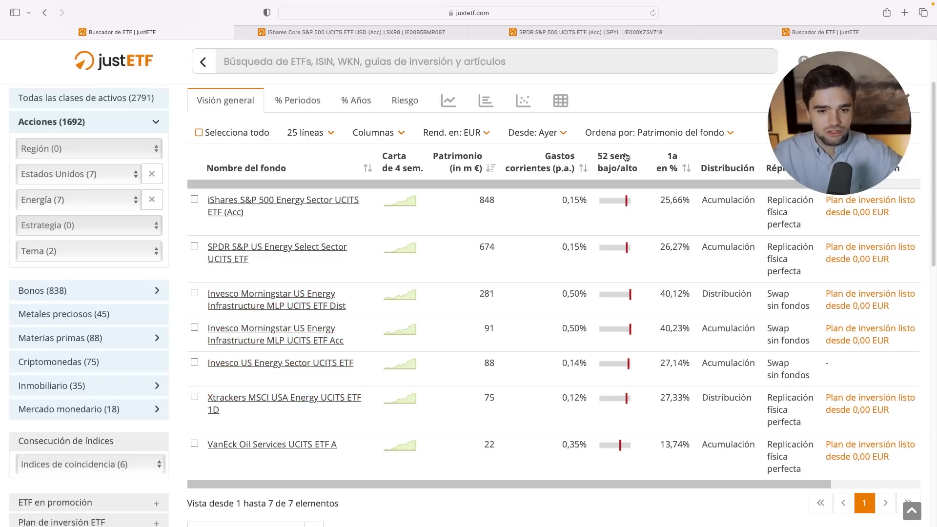
Step: Examine the filtered US energy funds in the overview table, including fund size, costs, distribution, replication and ISIN columns
scroll(496, 176, "up", 1)
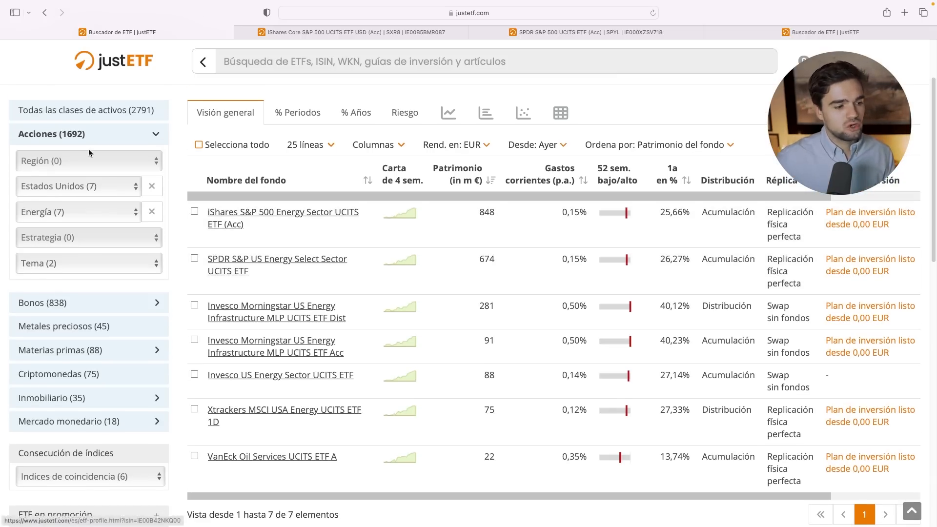
scroll(89, 264, "up", 1)
scroll(89, 266, "up", 3)
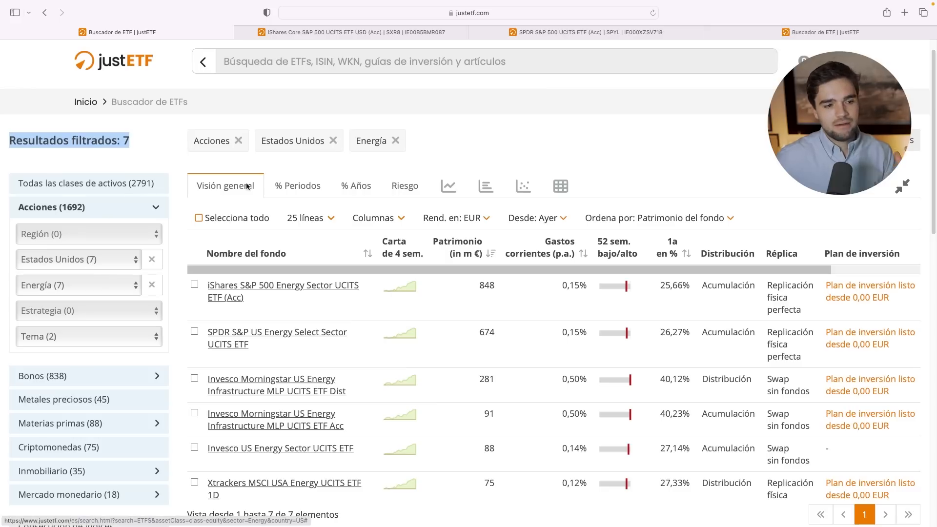
scroll(493, 302, "down", 4)
scroll(393, 324, "up", 3)
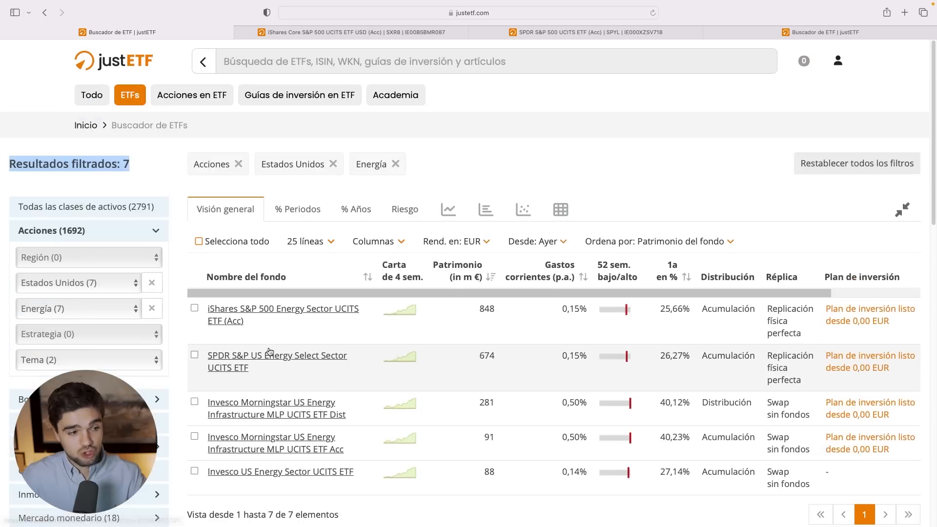
scroll(508, 379, "down", 3)
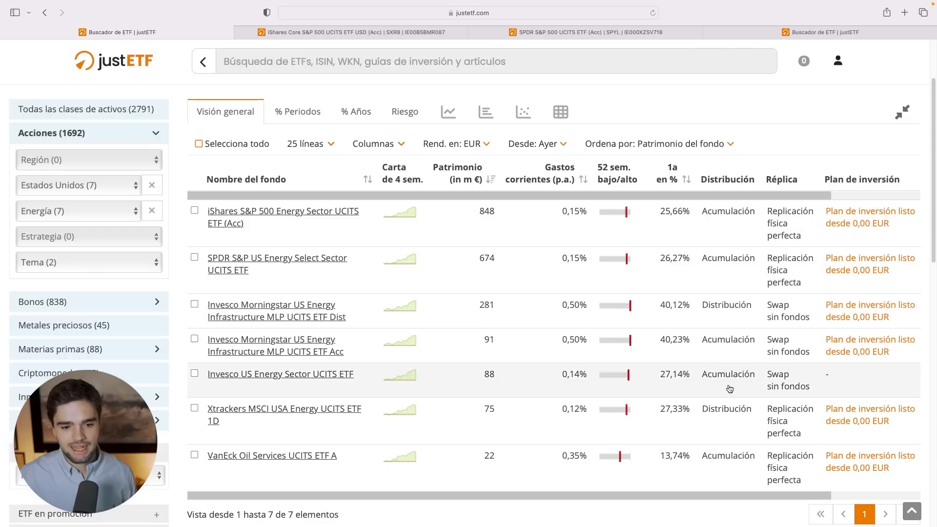
left_click_drag(593, 497, 764, 497)
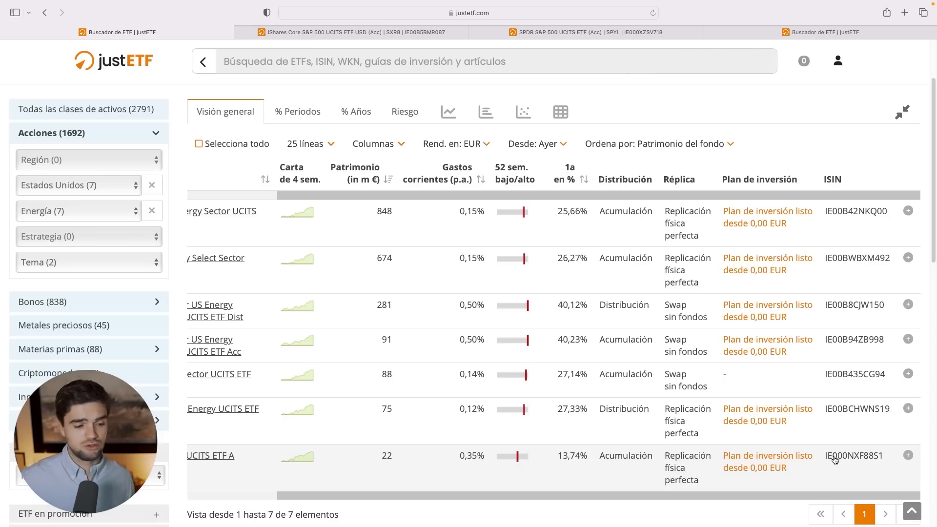
scroll(766, 498, "left", 3)
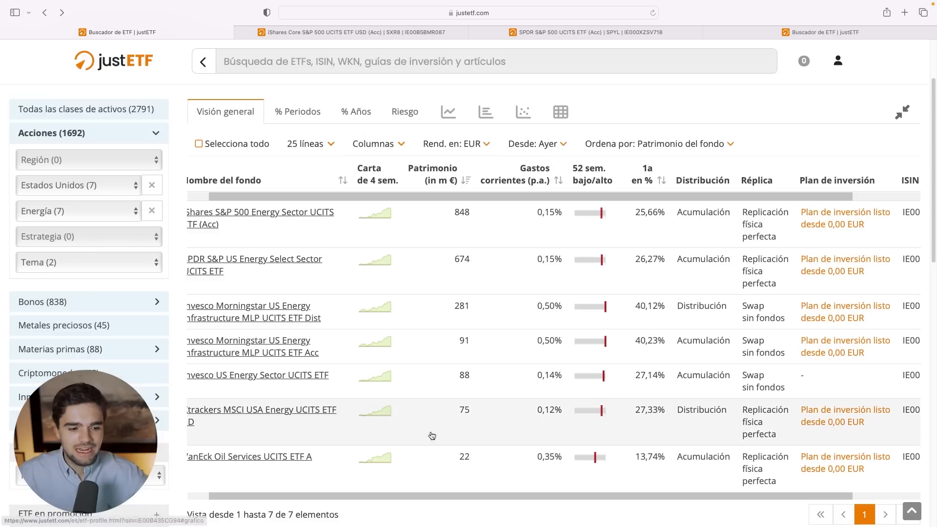
Step: View the rows-per-page options of the filtered fund table, and close the list keeping 25 líneas
scroll(474, 494, "left", 2)
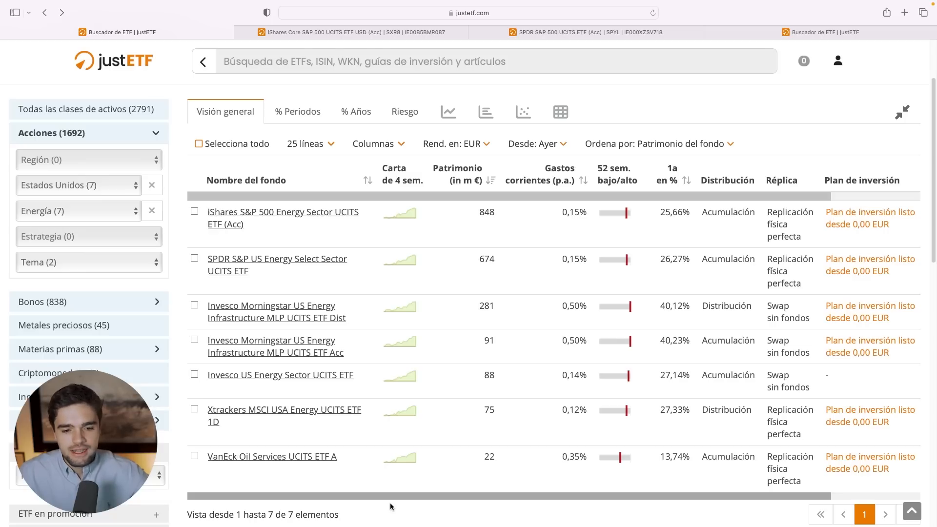
scroll(396, 499, "right", 3)
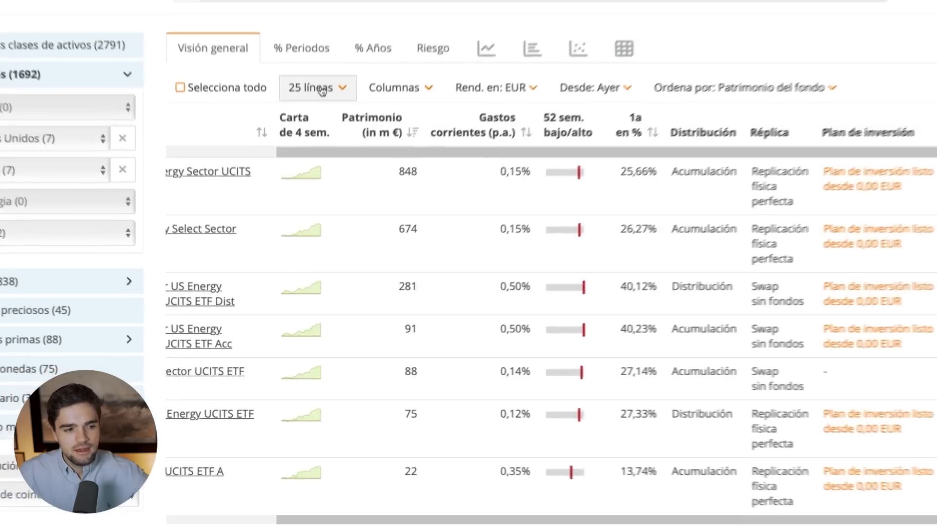
left_click(307, 143)
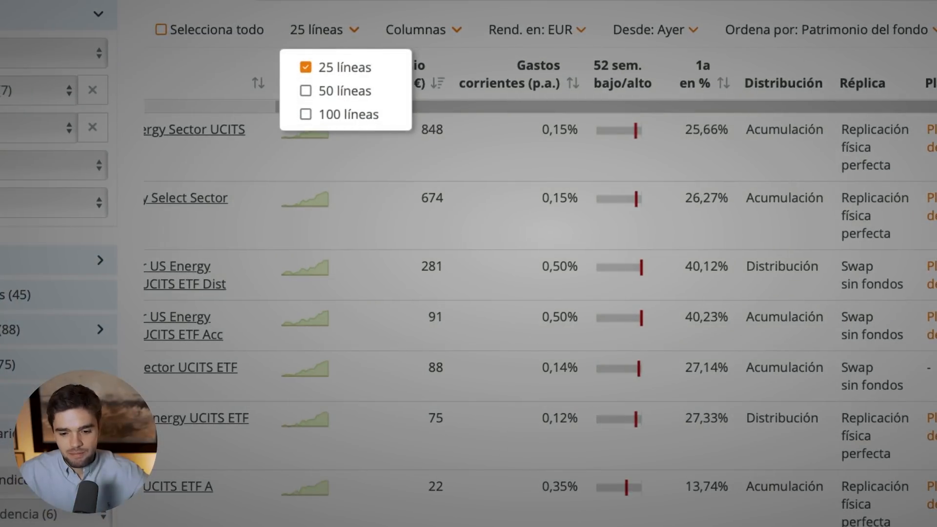
left_click(326, 40)
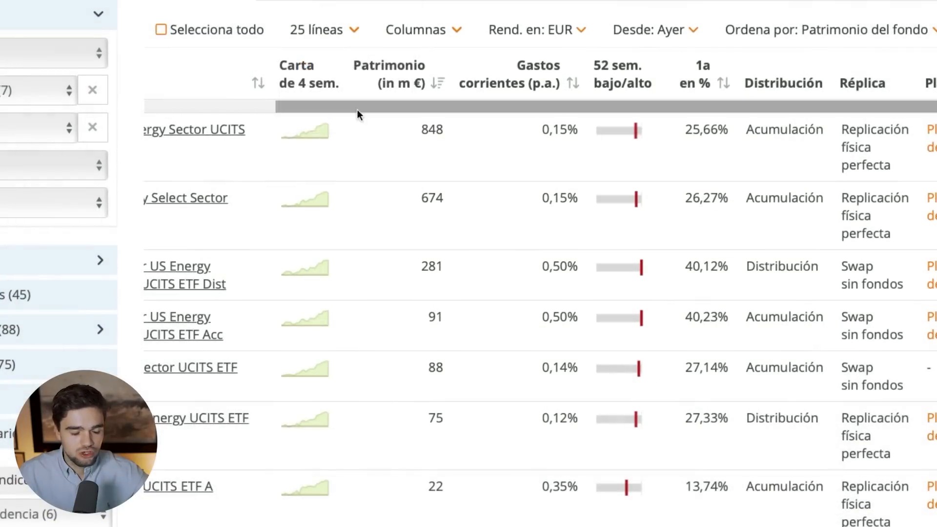
Step: Add the columns Pérdida máx. 5a, 3a en % and Divisa fondo to the US energy fund table
left_click(454, 29)
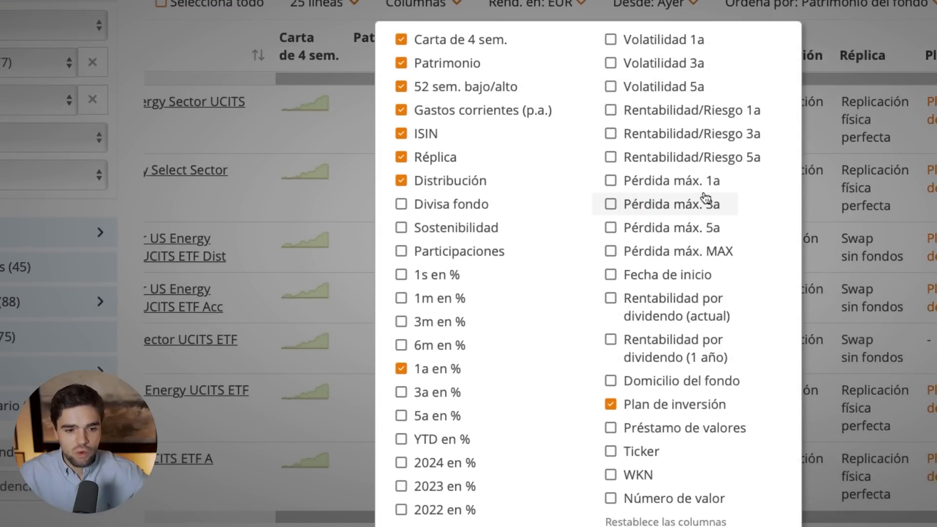
left_click(669, 232)
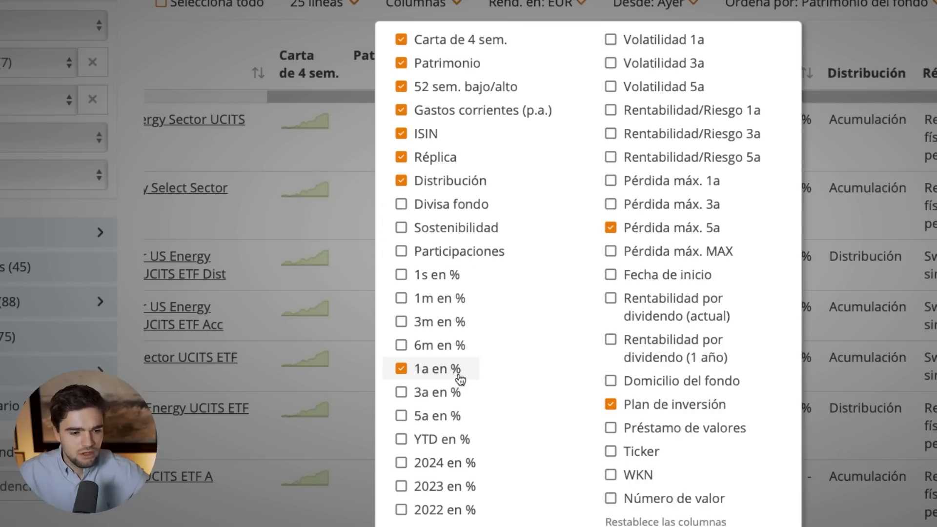
left_click(452, 396)
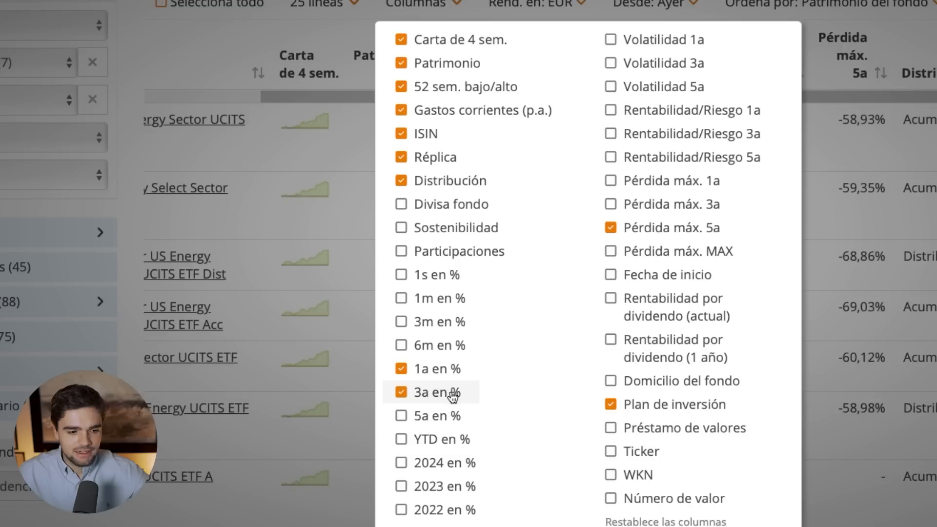
left_click(455, 205)
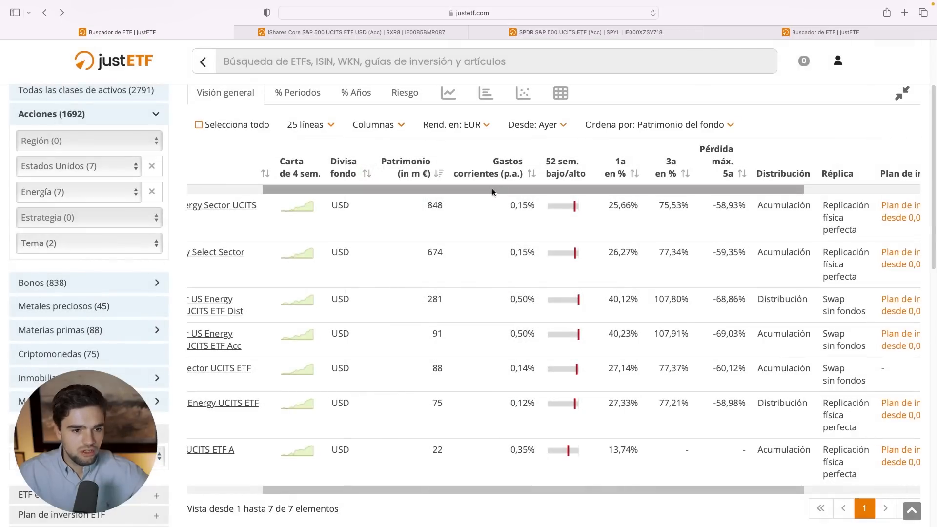
left_click_drag(590, 96, 510, 94)
left_click_drag(438, 189, 567, 174)
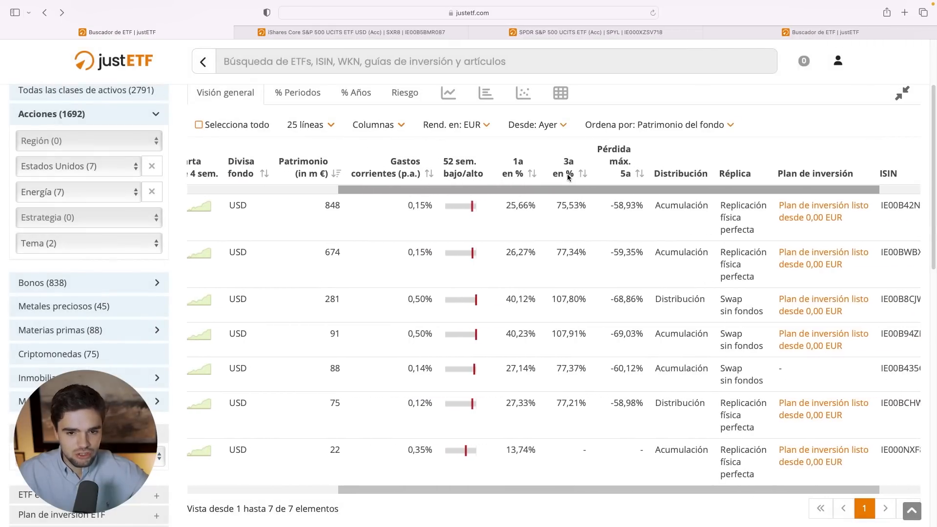
Step: Remove the Plan de inversión and 52 sem. bajo/alto columns from the fund table
left_click(375, 125)
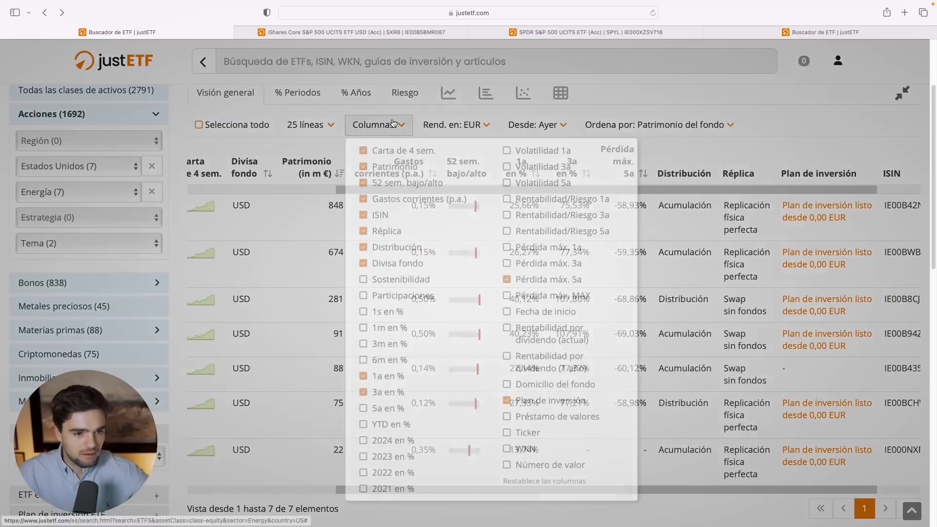
left_click(563, 401)
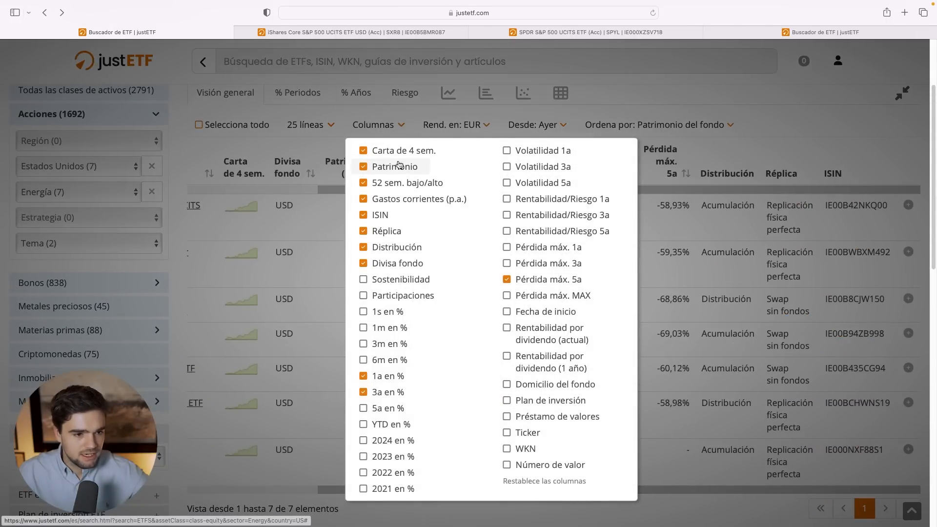
left_click(414, 118)
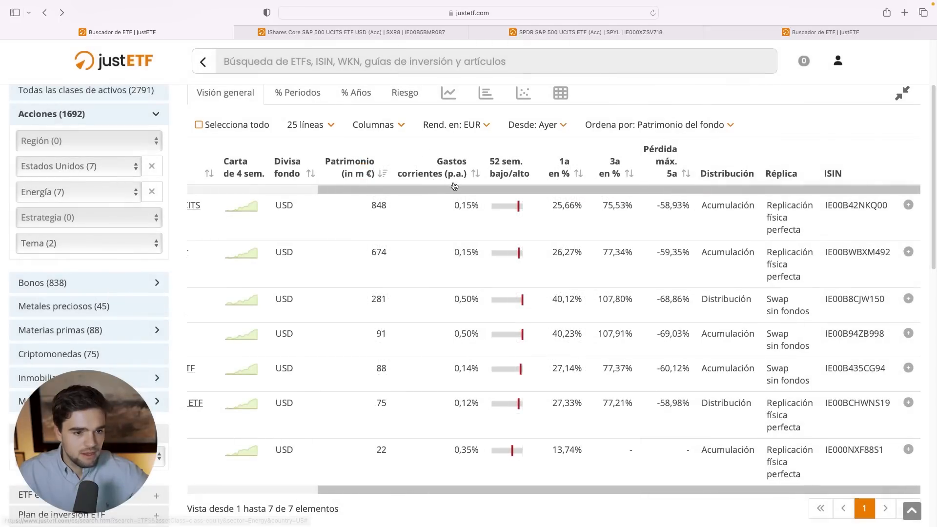
left_click(379, 125)
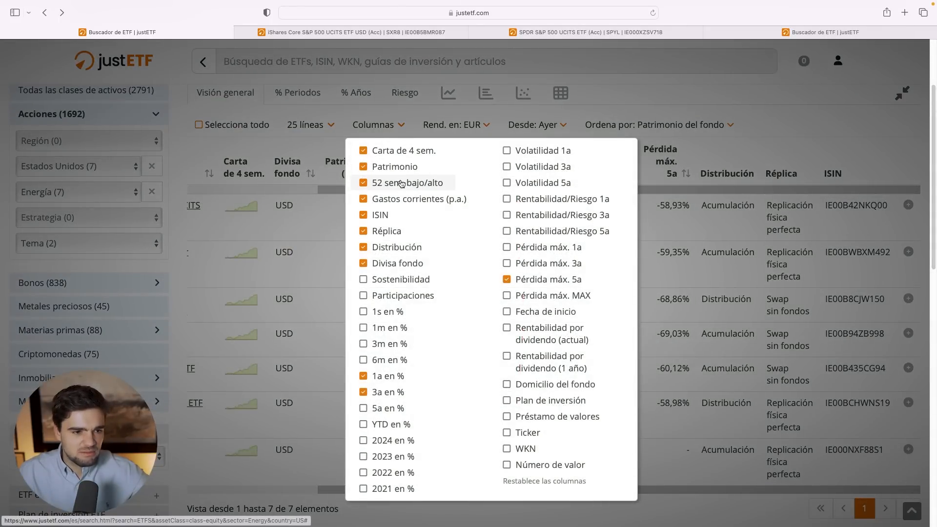
left_click(401, 183)
left_click(390, 126)
left_click_drag(417, 188, 282, 185)
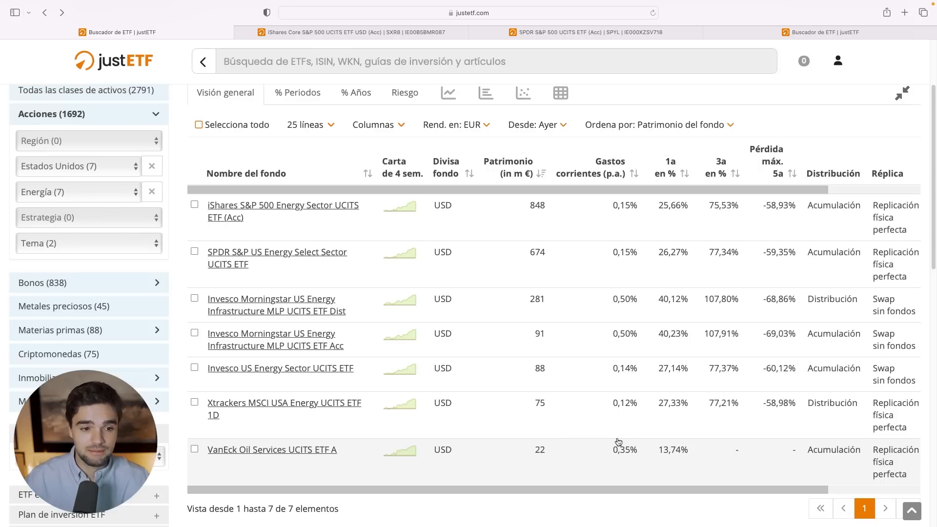
Step: Toggle the fund table's sort order by Patrimonio and return it to largest first
left_click(539, 174)
left_click(537, 175)
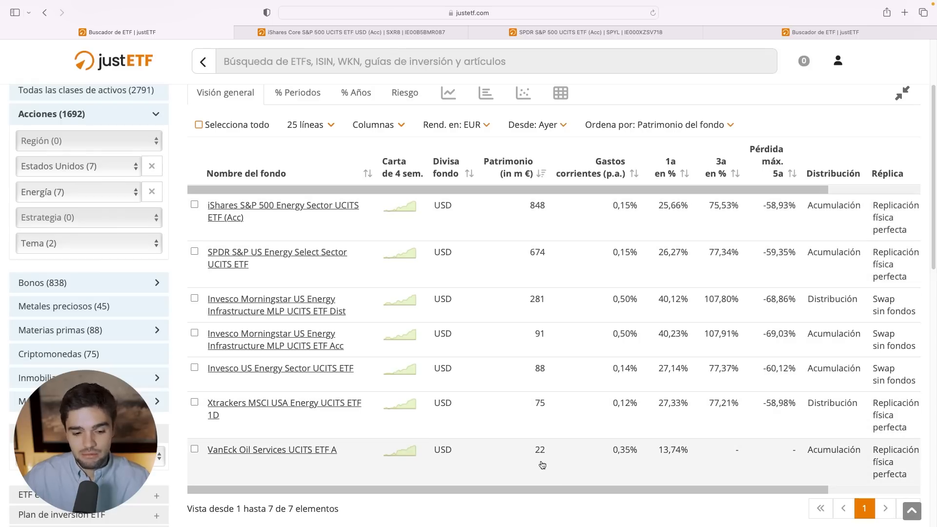
mouse_move(564, 491)
left_mouse_down()
mouse_move(602, 491)
mouse_move(571, 487)
left_mouse_up()
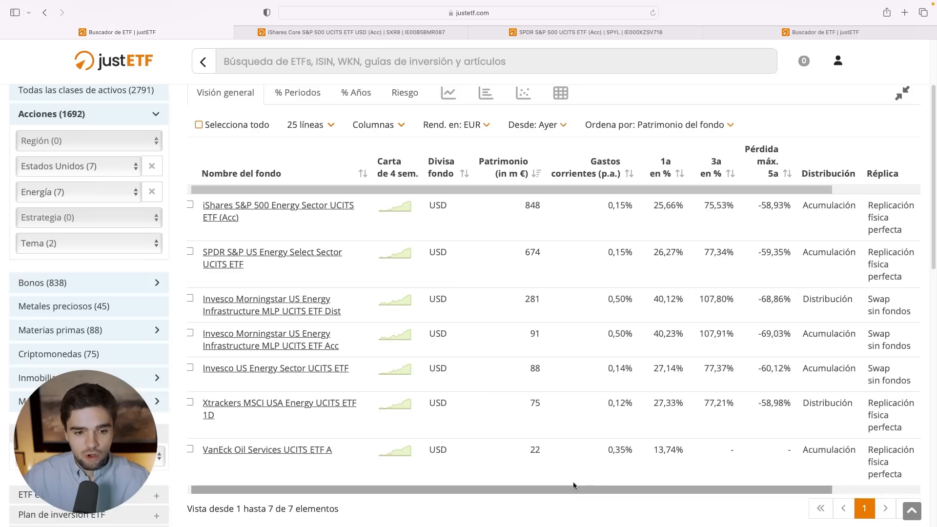
Step: Sort the funds by Gastos corrientes, cheapest first and then most expensive first, and restore the order by Patrimonio, largest first
left_click(616, 174)
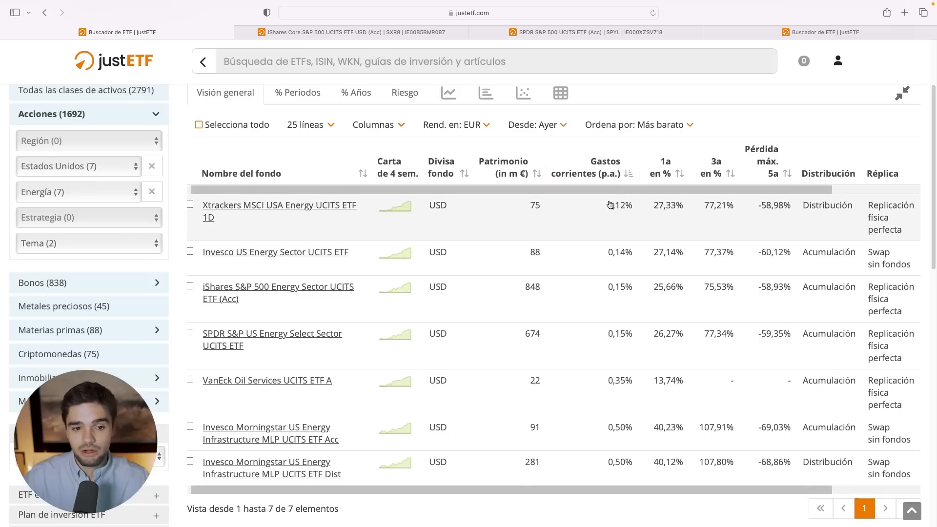
left_click(606, 180)
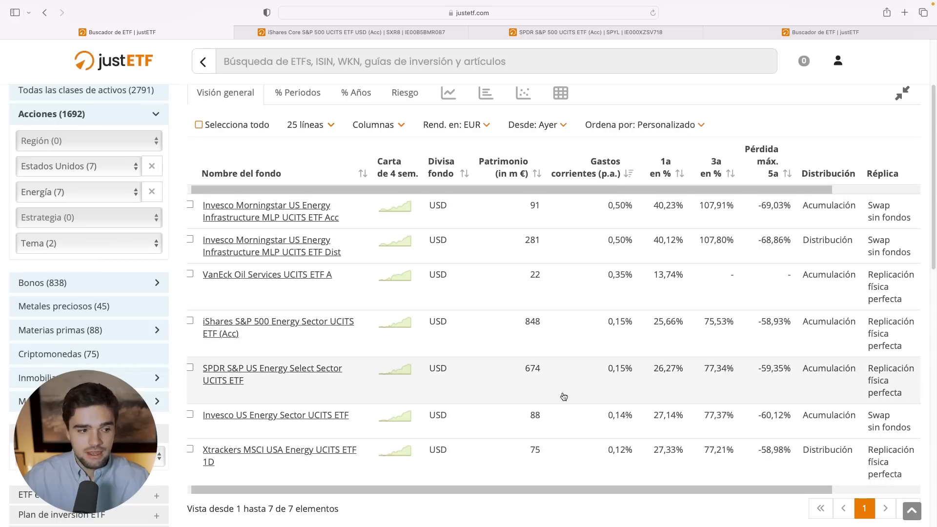
left_click(513, 173)
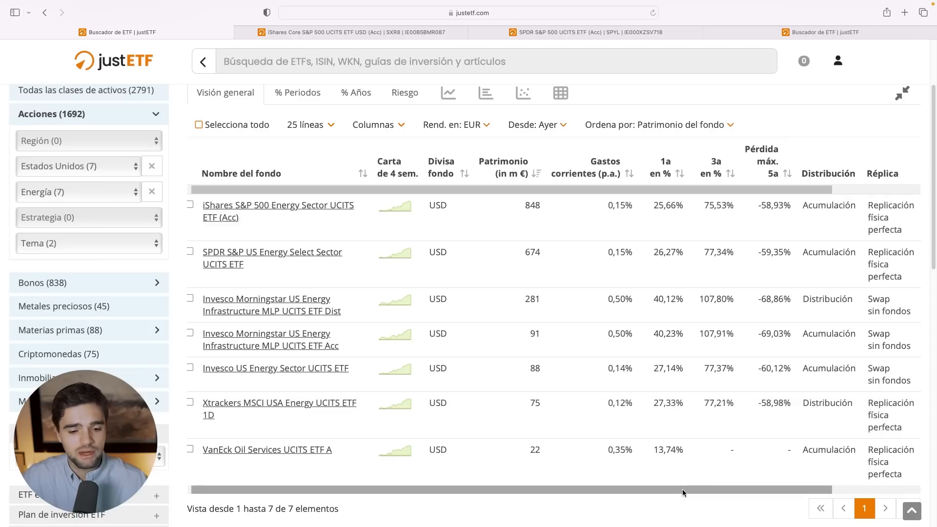
Step: Examine the return, maximum loss, distribution and replication columns of the US energy funds against their names
left_click_drag(682, 489, 771, 489)
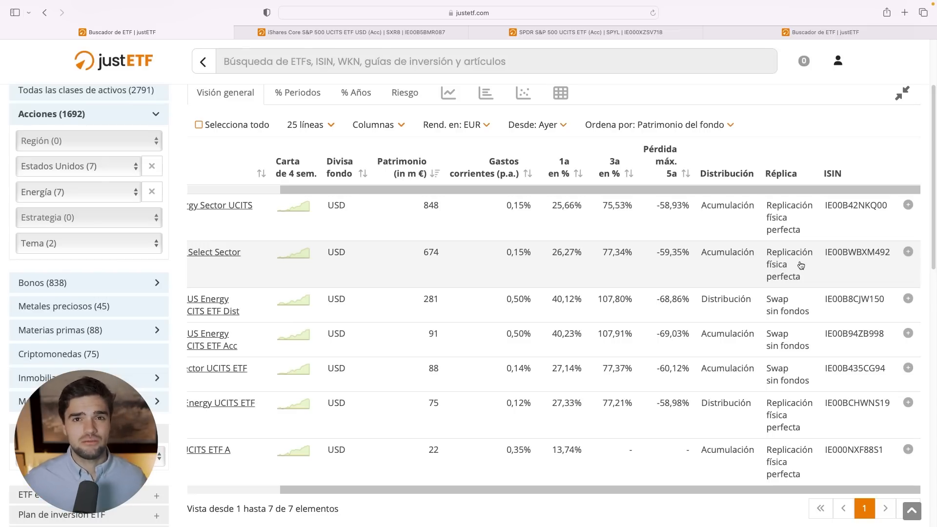
left_click_drag(635, 497, 779, 468)
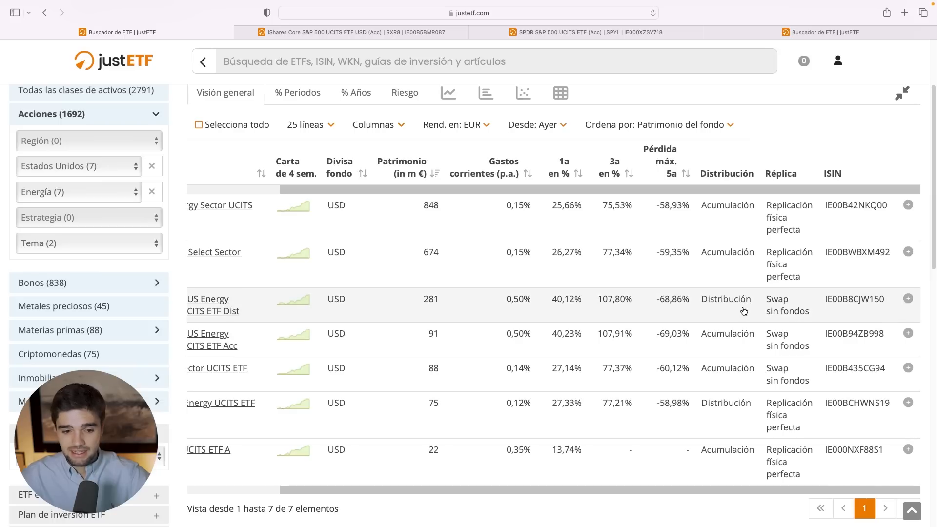
left_click_drag(529, 490, 560, 489)
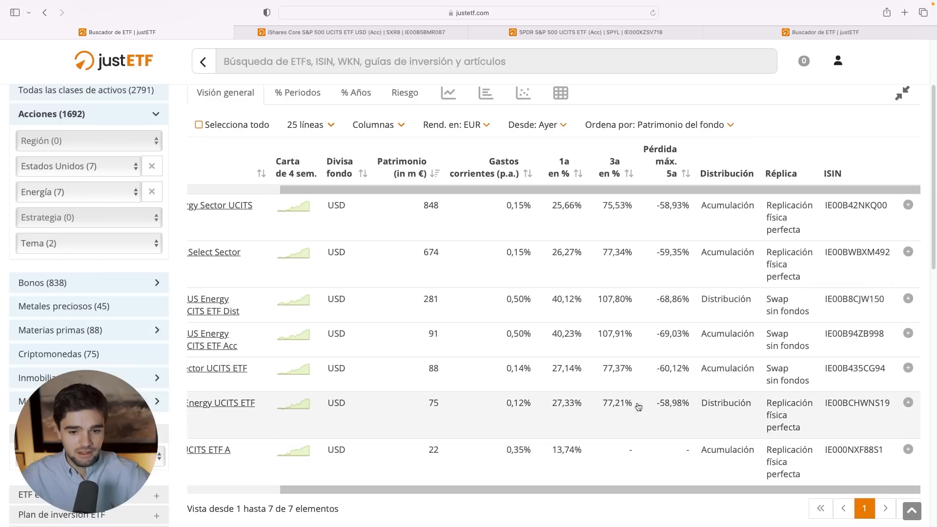
scroll(303, 322, "left", 3)
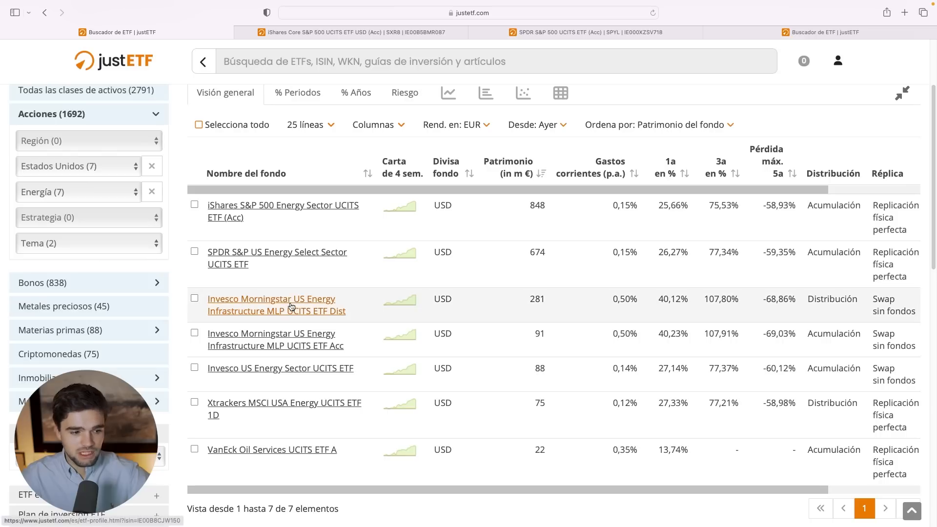
left_click_drag(517, 488, 610, 491)
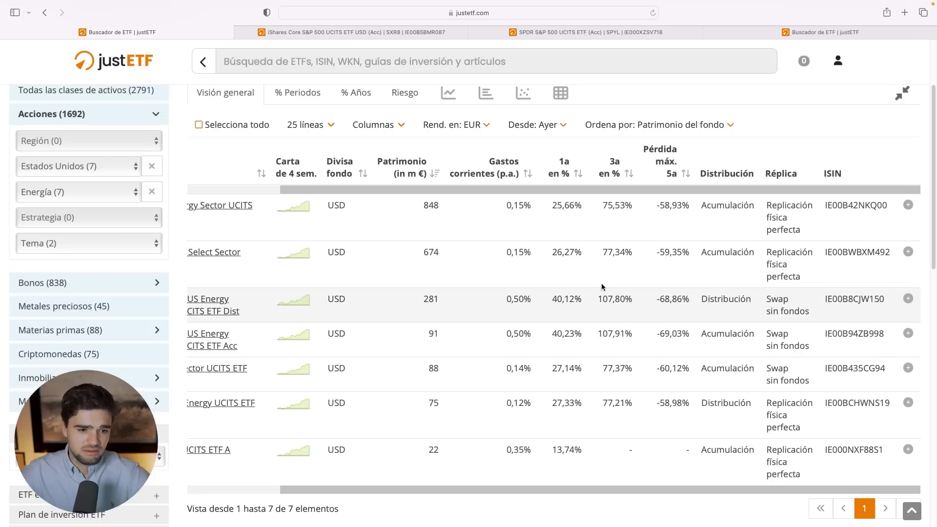
left_click(582, 481)
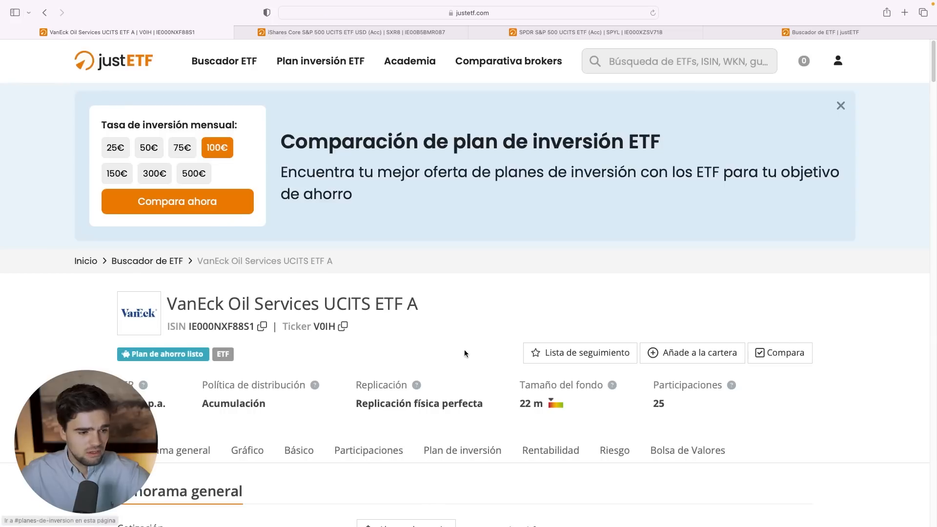
scroll(474, 378, "down", 3)
left_click(50, 13)
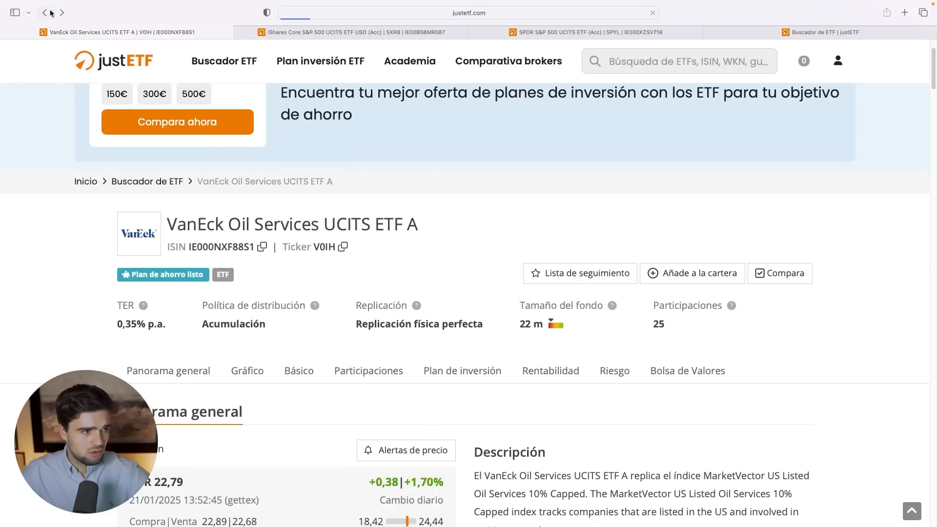
Step: Compare the funds' replication and distribution, and open the SPDR S&P US Energy Select Sector UCITS ETF profile in a new tab
left_click_drag(690, 488, 800, 487)
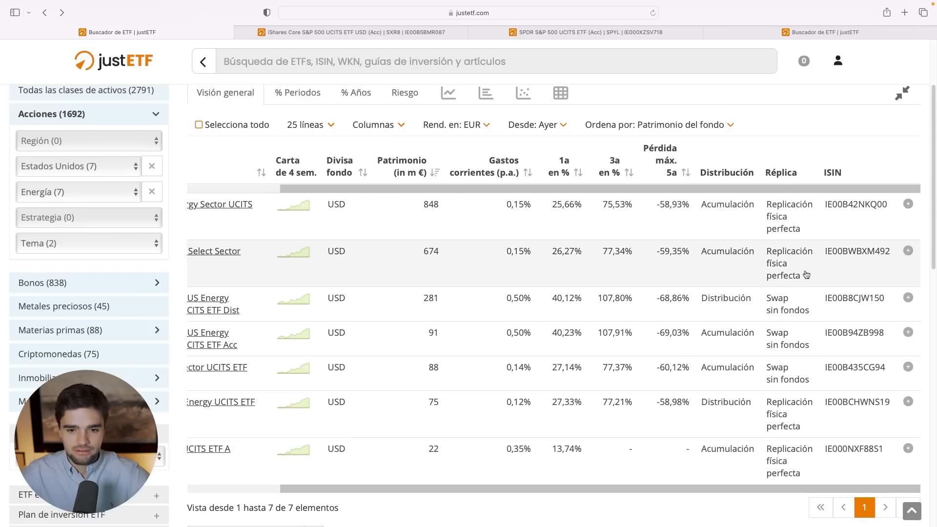
left_click_drag(674, 489, 581, 496)
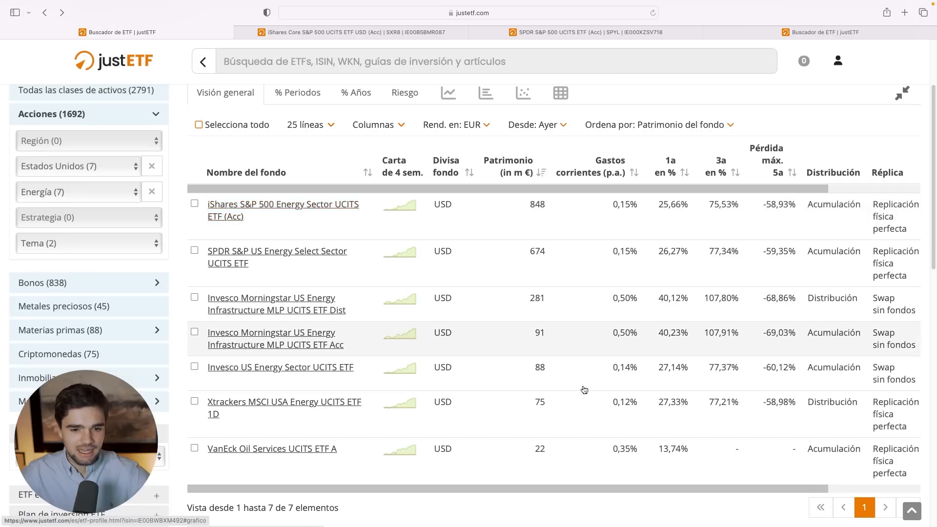
left_click_drag(657, 488, 724, 485)
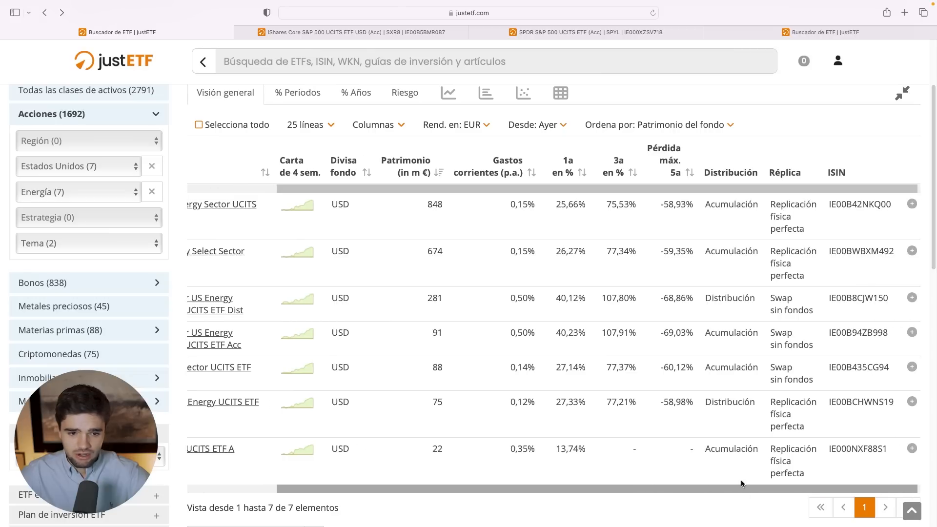
left_click_drag(742, 484, 630, 490)
right_click(222, 251)
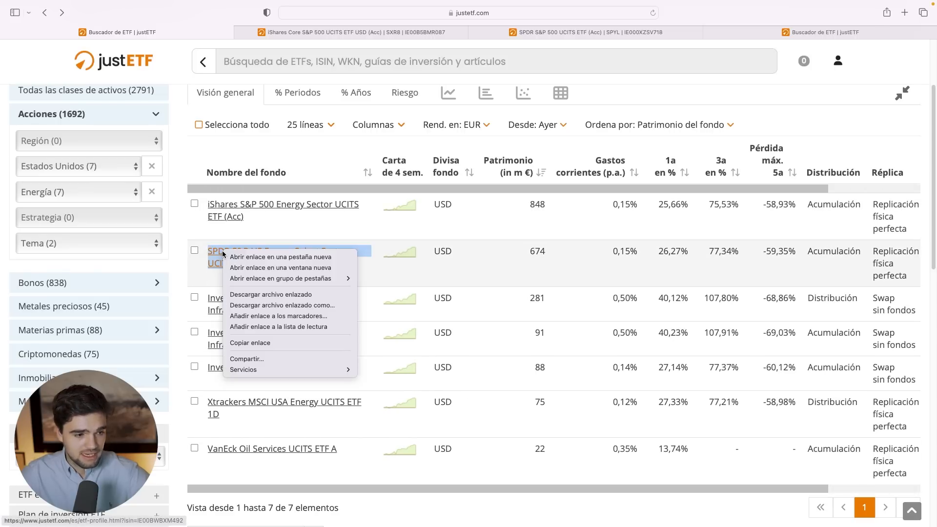
left_click(247, 257)
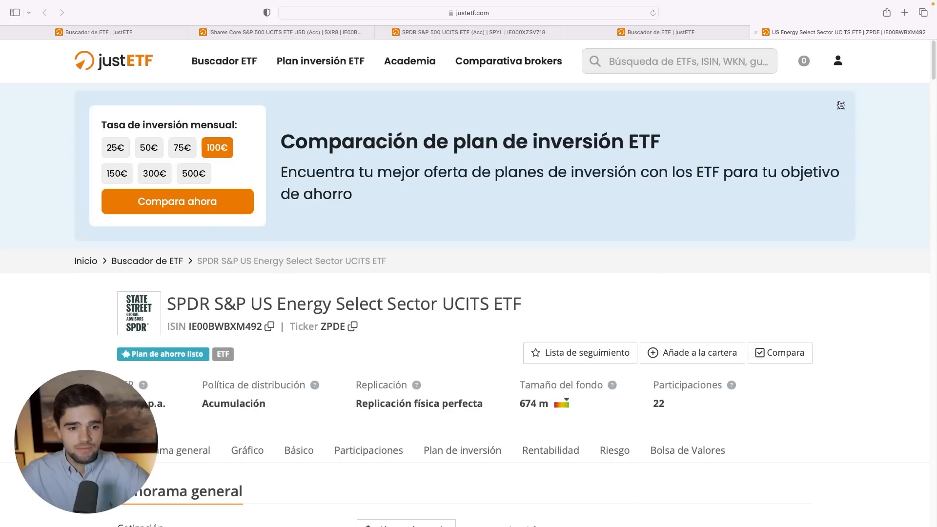
Step: Highlight the full fund name on the SPDR energy ETF profile and check its ISIN and ticker
scroll(358, 364, "down", 2)
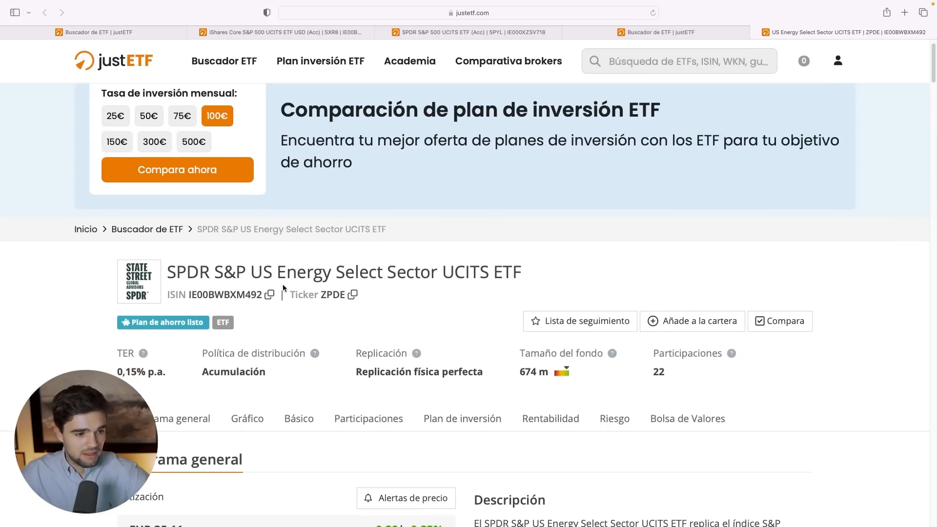
left_click_drag(217, 271, 525, 268)
scroll(525, 268, "down", 2)
left_click(258, 287)
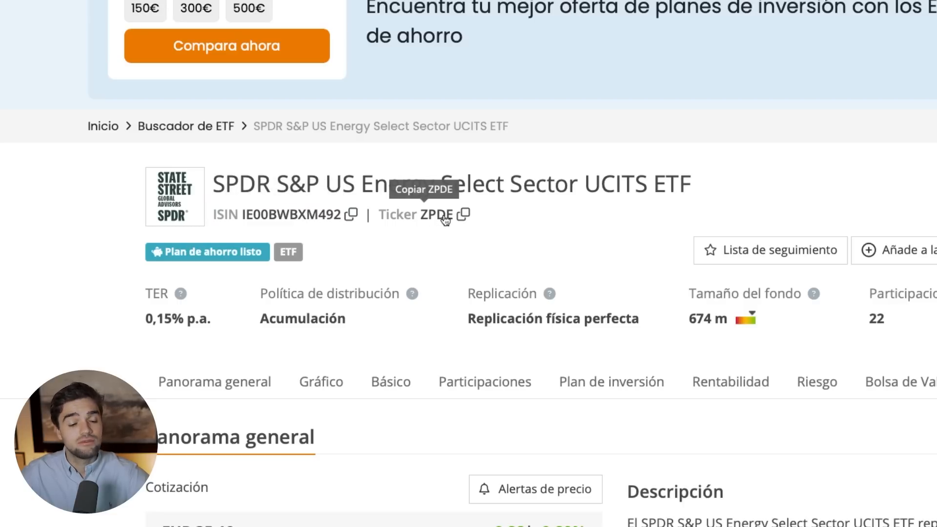
Step: Highlight the TER and fund size in the profile's key facts, and read the distribution policy and replication method
scroll(479, 292, "down", 2)
scroll(481, 298, "down", 3)
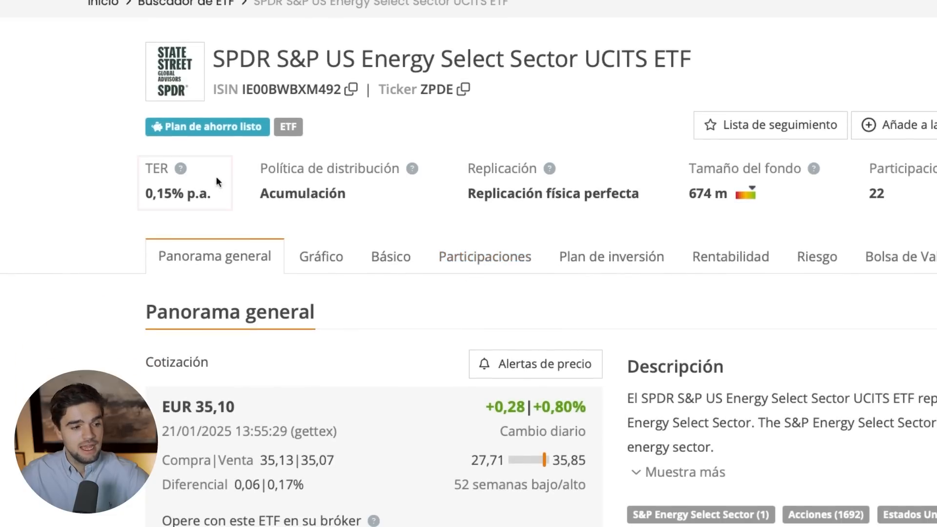
left_click_drag(181, 191, 146, 192)
left_click_drag(260, 194, 696, 178)
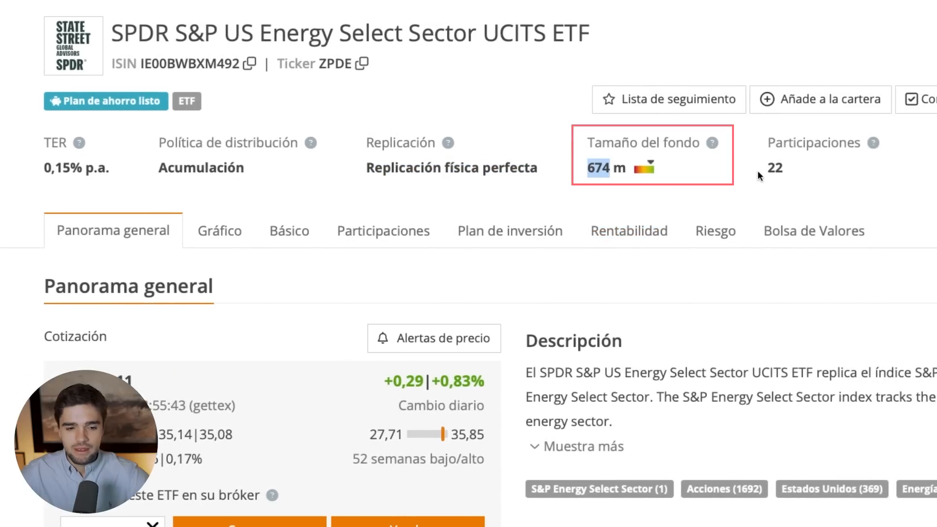
Step: Highlight the number of holdings in the key facts, expand the SPDR energy fund's description and highlight its heading
left_click_drag(851, 180, 865, 180)
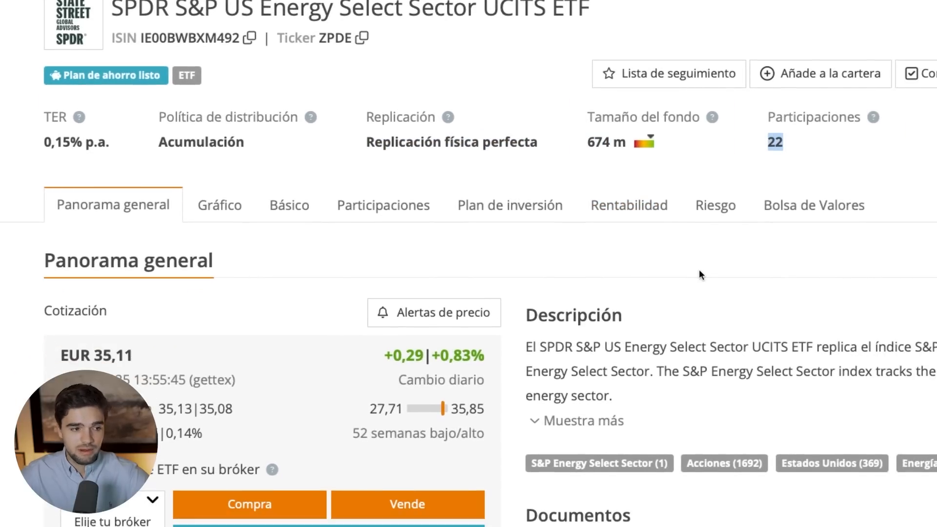
left_click(591, 340)
scroll(646, 326, "down", 3)
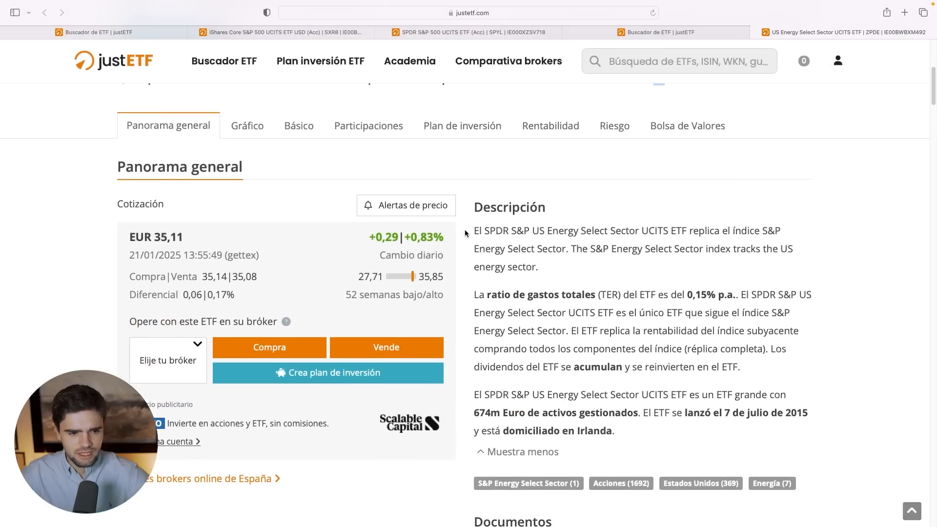
left_click_drag(504, 209, 546, 208)
scroll(476, 218, "down", 2)
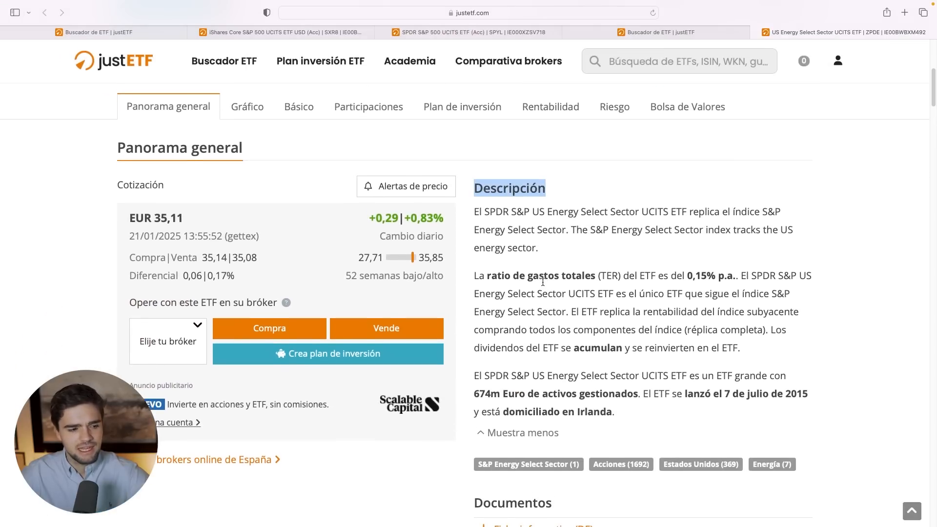
Step: Highlight the description's passages on the tracked index, the replication method, and the fund's size, launch date and domicile
left_click_drag(475, 199, 541, 231)
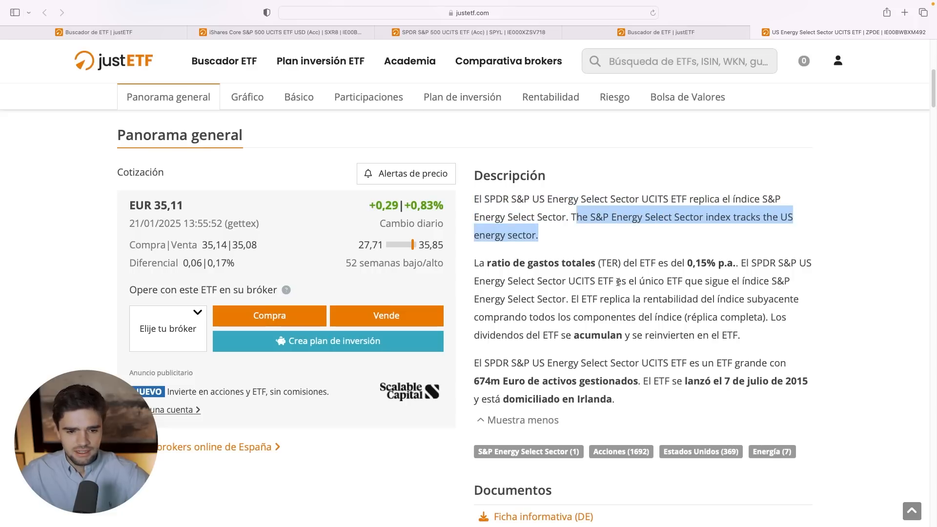
left_click_drag(573, 303, 736, 328)
left_click_drag(533, 364, 609, 394)
scroll(622, 362, "down", 4)
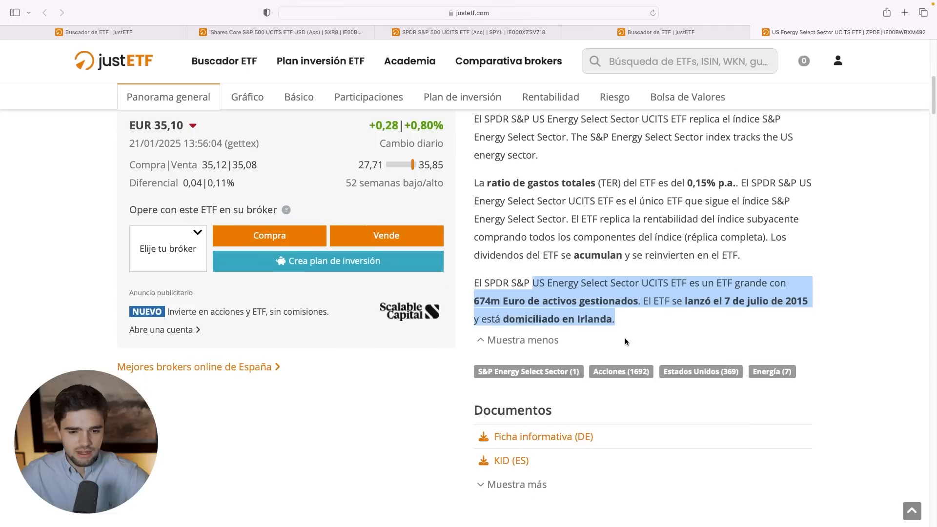
Step: Open the fund's Spanish KID document and highlight its investment objective under Objetivos
scroll(549, 363, "down", 1)
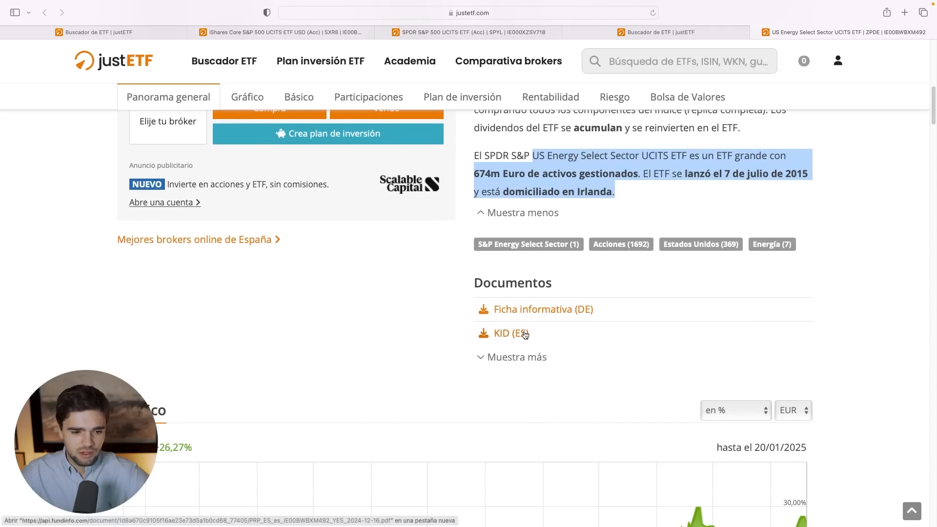
left_click(519, 333)
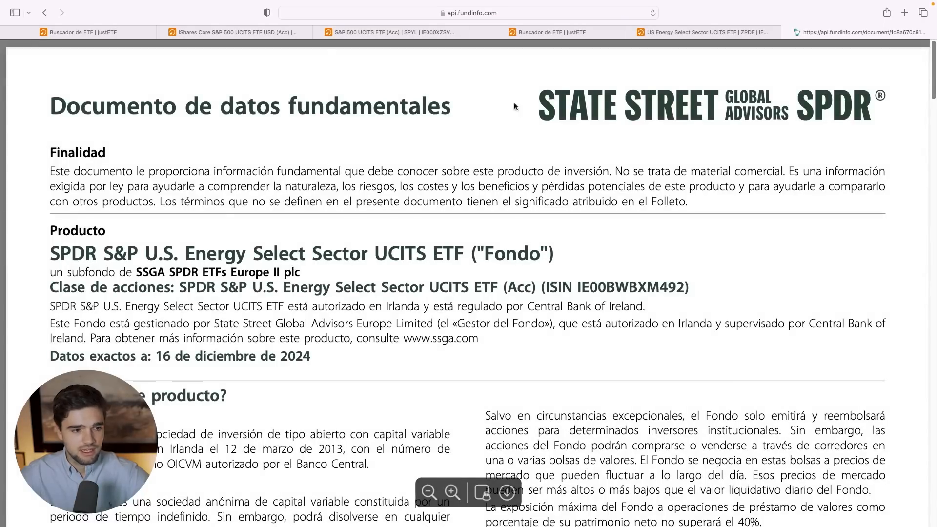
left_click_drag(36, 266, 555, 258)
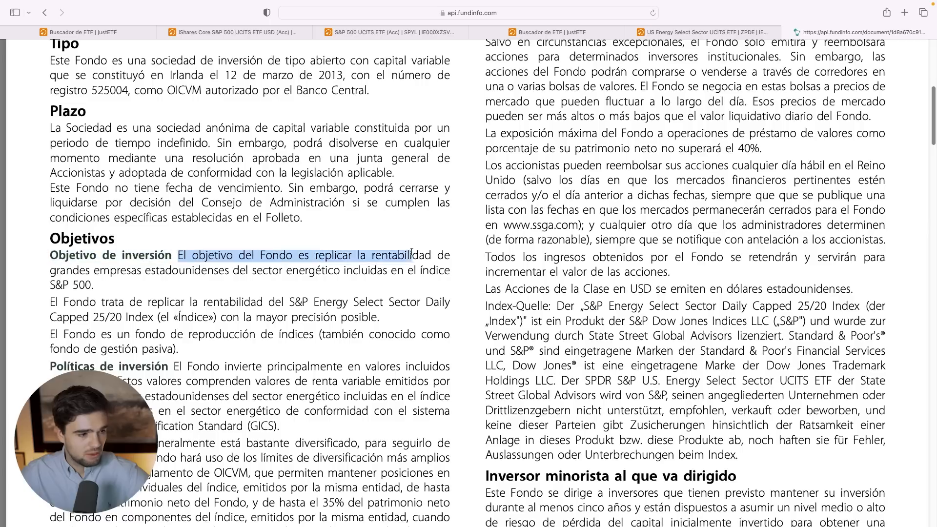
left_click_drag(414, 255, 106, 283)
scroll(107, 282, "down", 3)
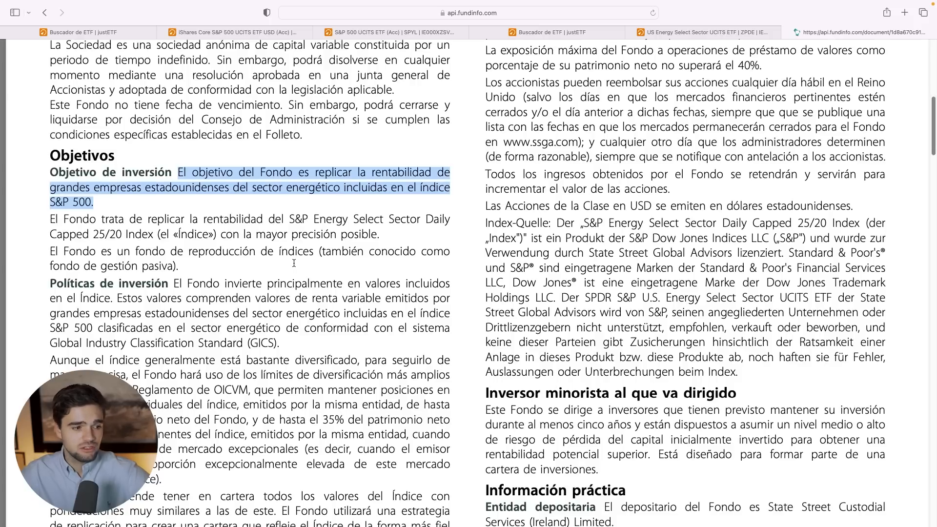
scroll(294, 264, "up", 10)
Step: Go back to the SPDR energy profile and review its basic data, ten largest holdings, countries and sectors
left_click(703, 32)
left_click(621, 169)
scroll(445, 223, "down", 12)
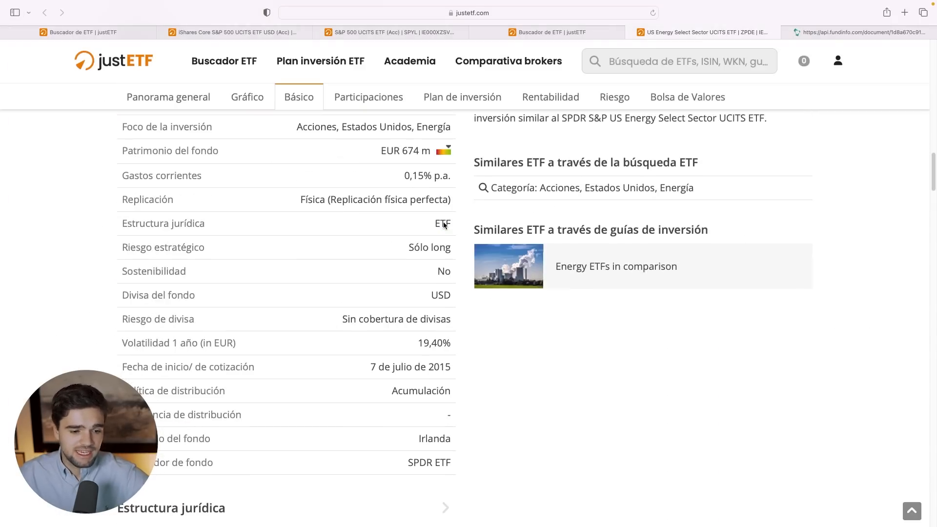
scroll(443, 223, "down", 15)
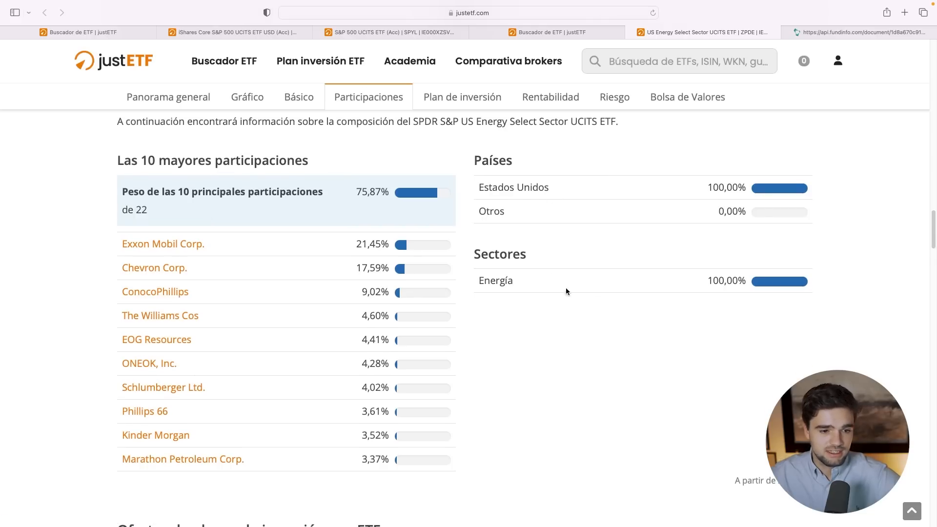
scroll(534, 252, "down", 2)
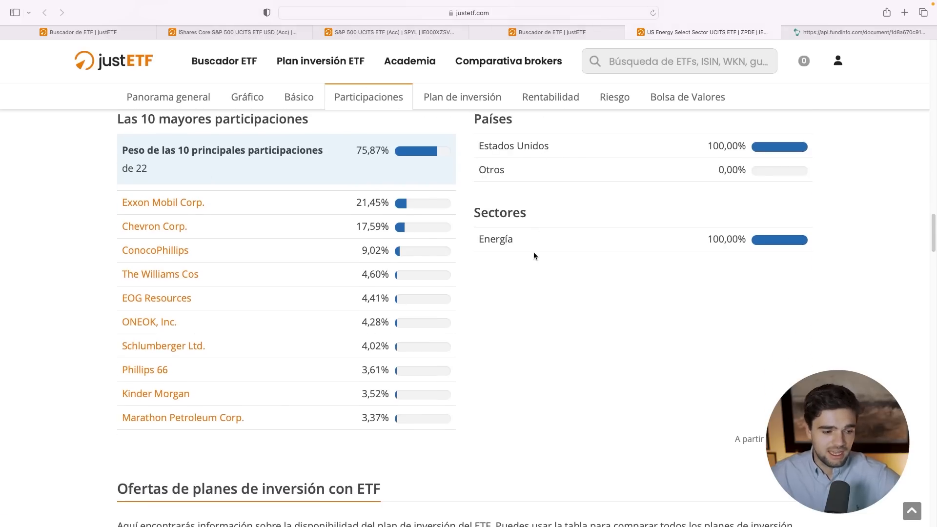
Step: Return to the US energy ETF list and open the iShares S&P 500 Energy Sector UCITS ETF (Acc) profile in a new tab
scroll(489, 244, "up", 8)
left_click(234, 32)
left_click(101, 32)
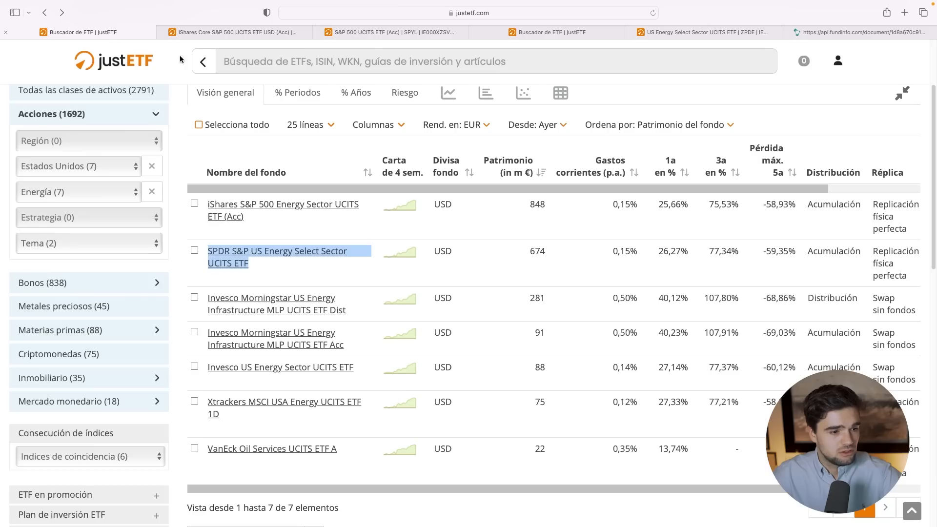
right_click(278, 204)
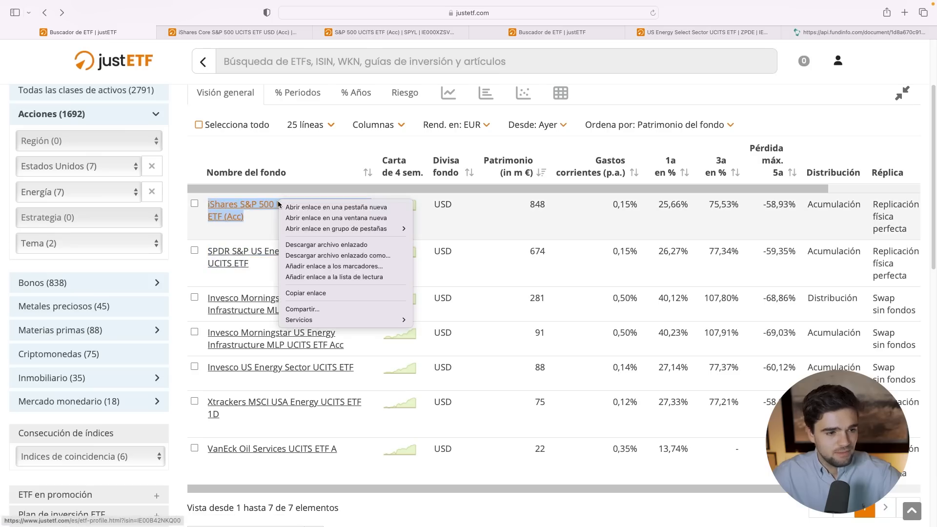
left_click(310, 208)
left_click(886, 33)
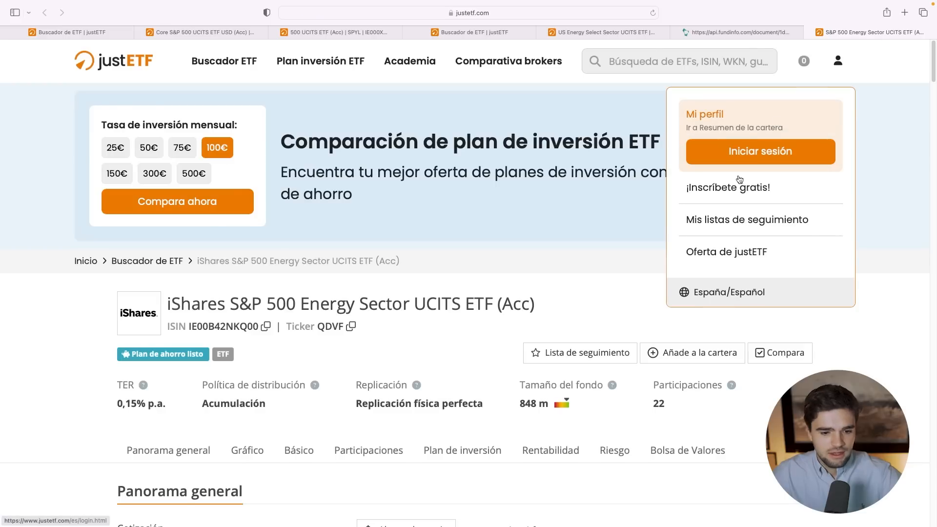
Step: Expand the iShares energy fund's description and highlight the 35/20 cap in the index name and the largest company's 35% limit
scroll(674, 414, "down", 7)
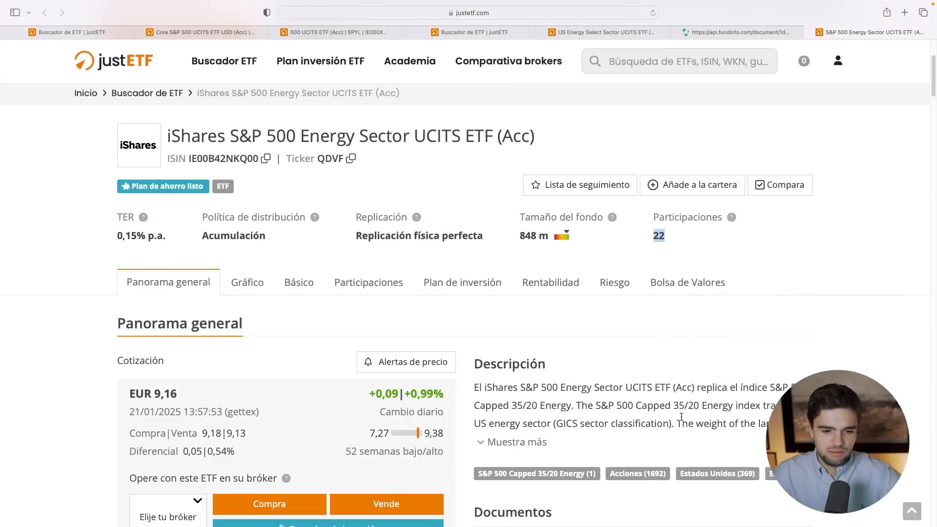
left_click_drag(522, 238, 503, 249)
left_click(518, 250)
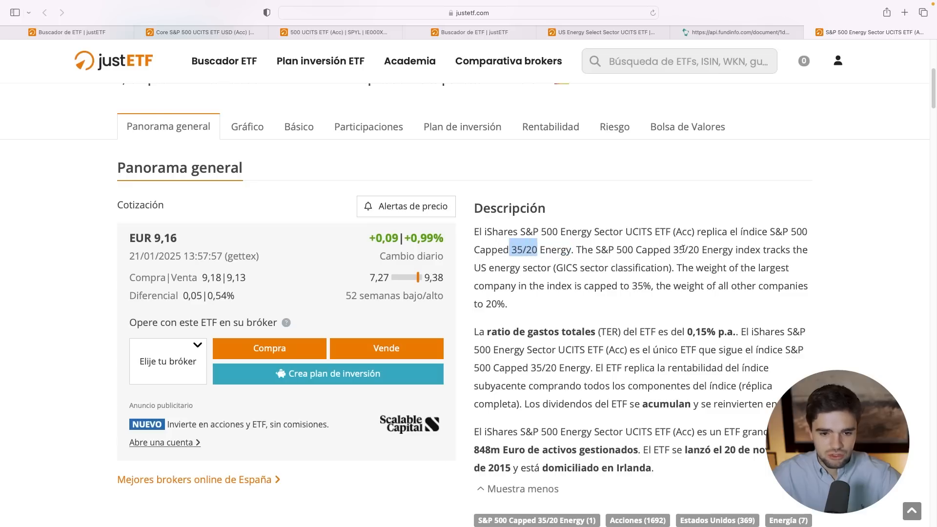
scroll(683, 249, "down", 2)
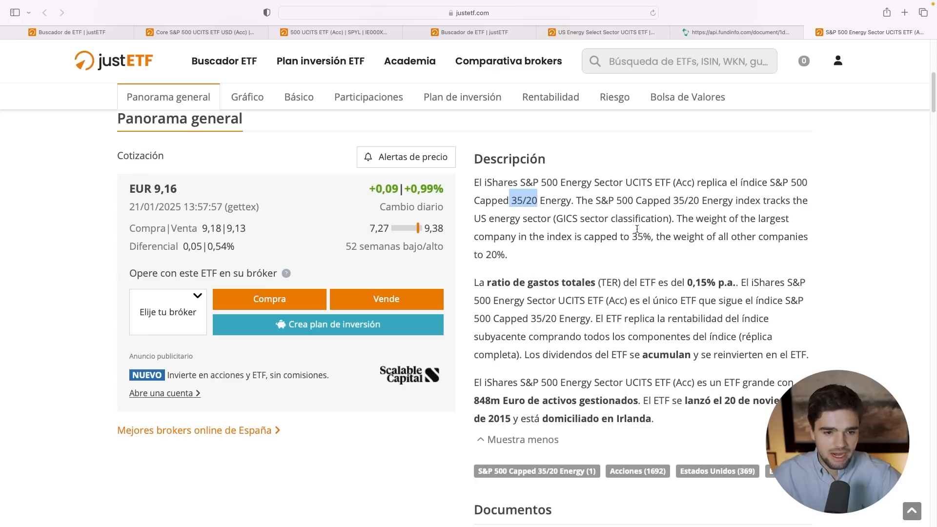
left_click_drag(656, 236, 479, 235)
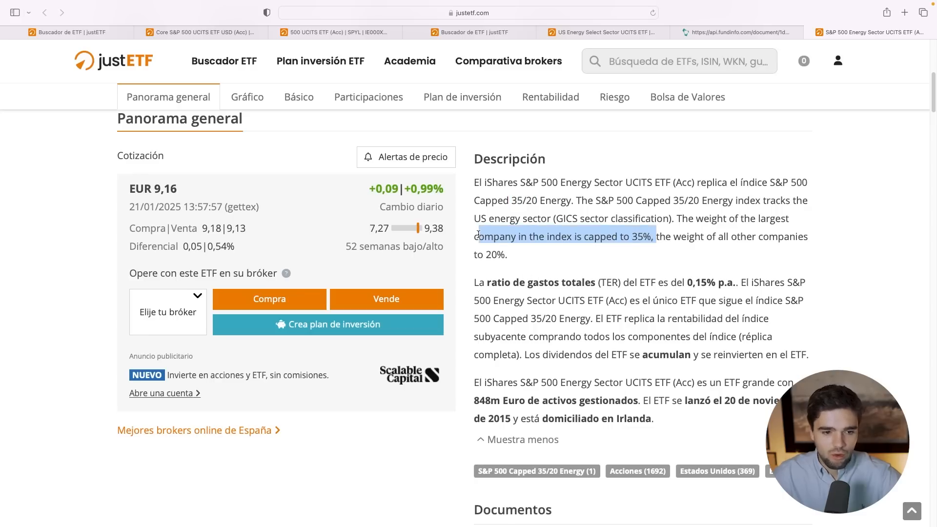
double_click(643, 236)
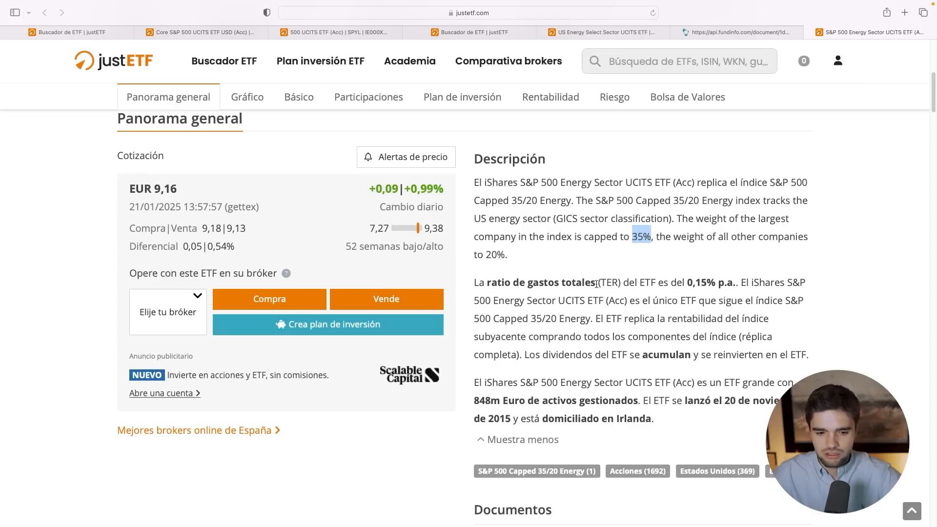
scroll(580, 368, "down", 3)
scroll(682, 224, "up", 3)
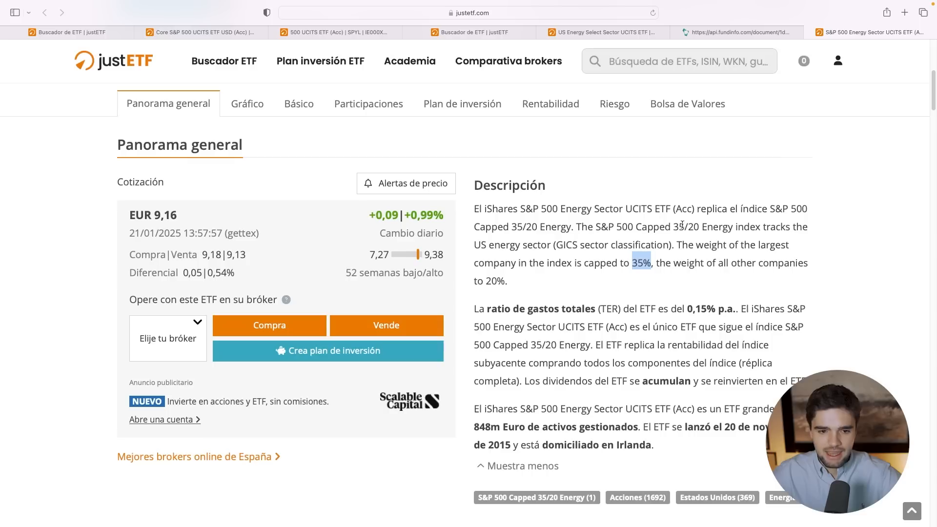
Step: Place the SPDR energy profile tab beside the iShares energy profile tab and compare the two funds
scroll(673, 273, "up", 5)
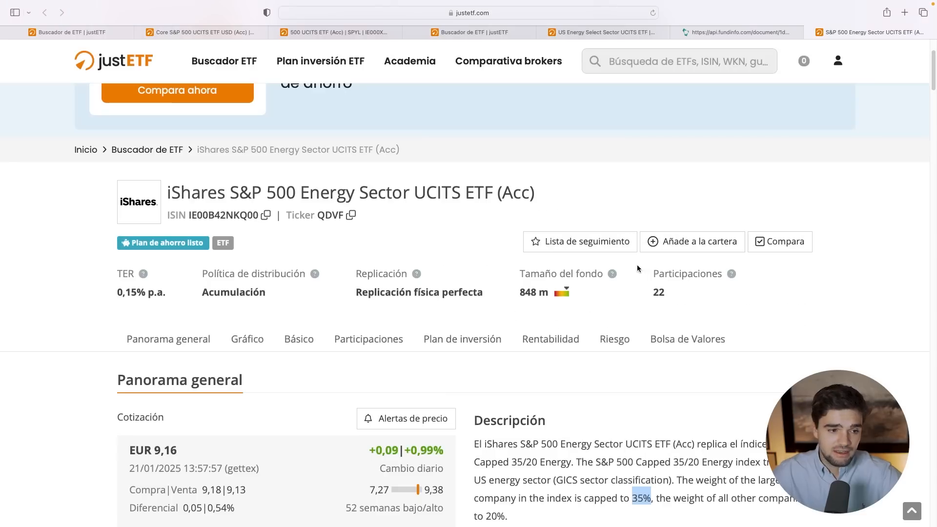
left_click(602, 34)
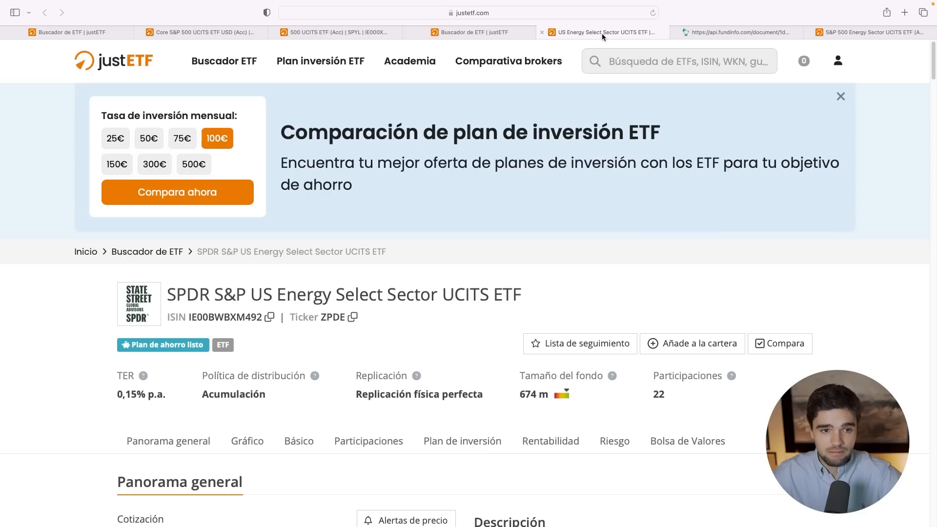
left_click_drag(602, 33, 708, 35)
left_click(834, 34)
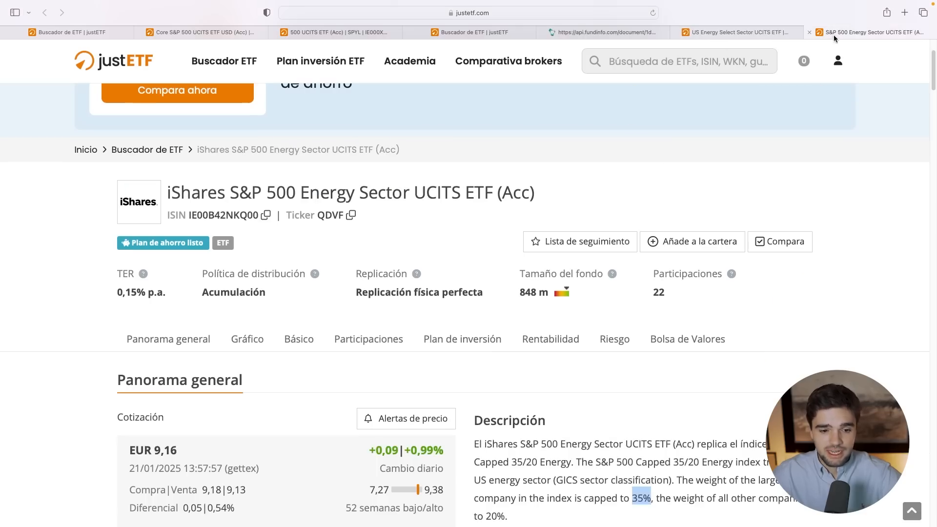
scroll(605, 366, "down", 4)
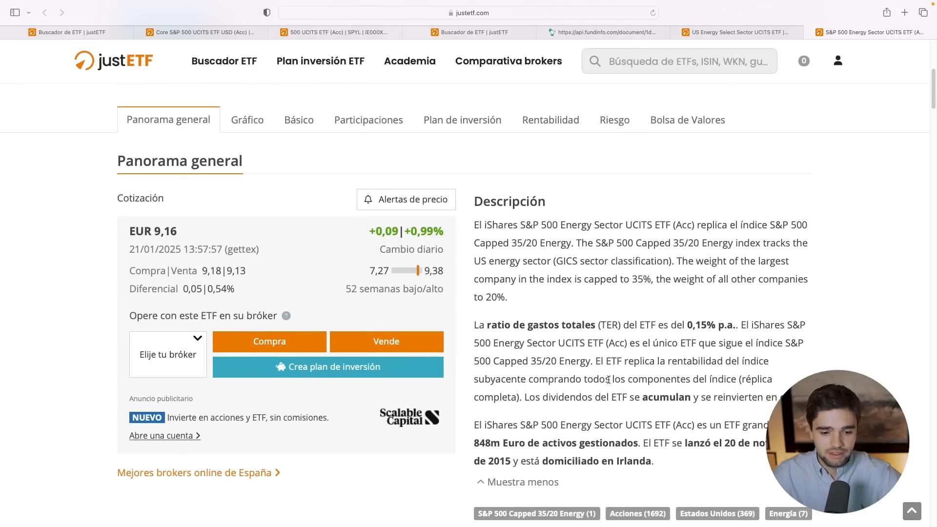
scroll(620, 342, "up", 3)
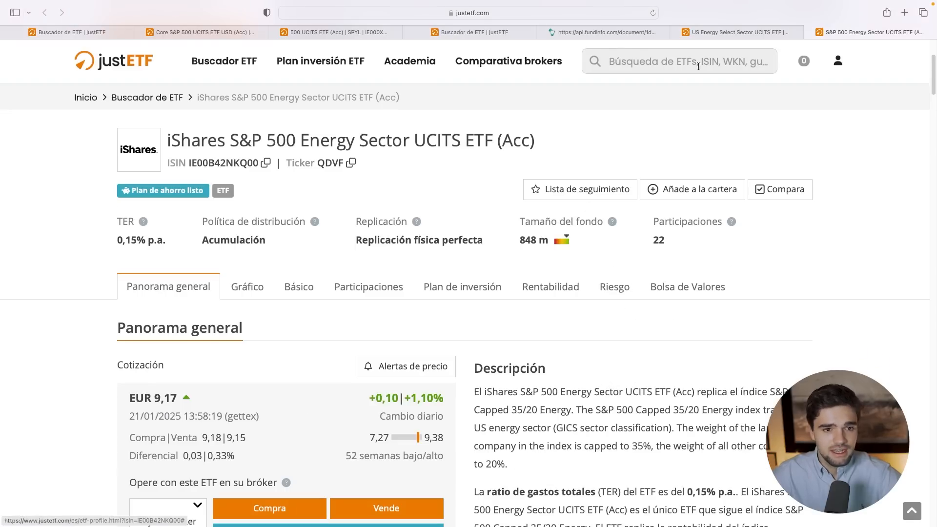
left_click(97, 32)
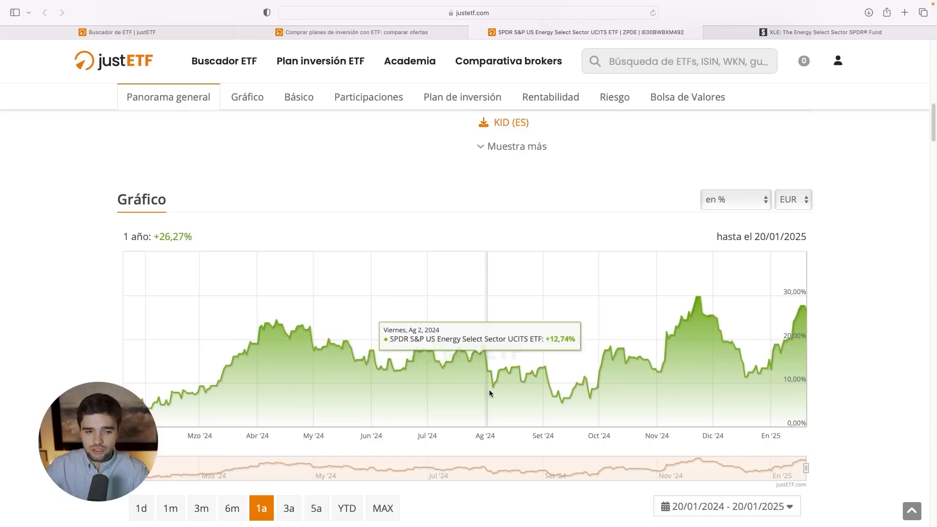
Step: Switch from the SPDR UCITS profile to State Street's US Energy Select Sector SPDR Fund page and highlight its name and ticker
scroll(503, 388, "up", 5)
scroll(512, 386, "up", 10)
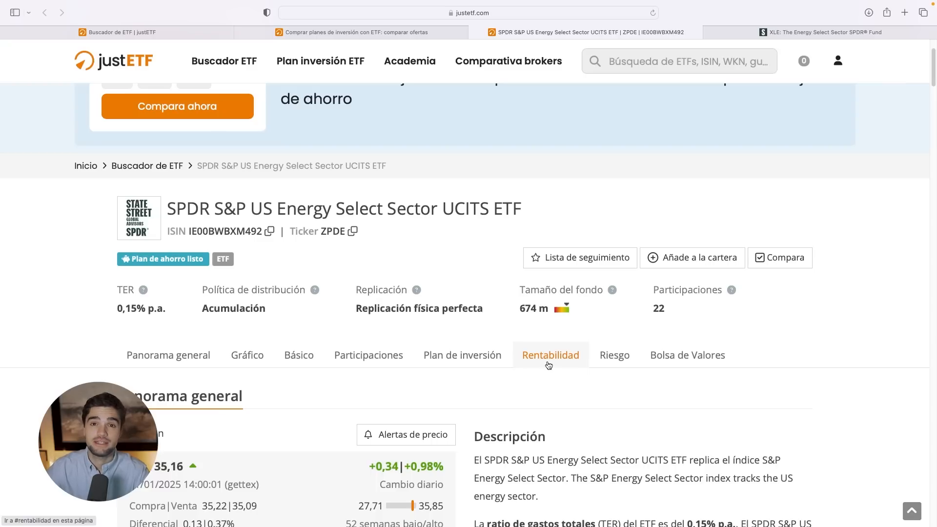
left_click(790, 31)
scroll(623, 253, "up", 15)
mouse_move(318, 168)
left_mouse_down()
mouse_move(264, 172)
mouse_move(368, 172)
mouse_move(310, 173)
left_mouse_up()
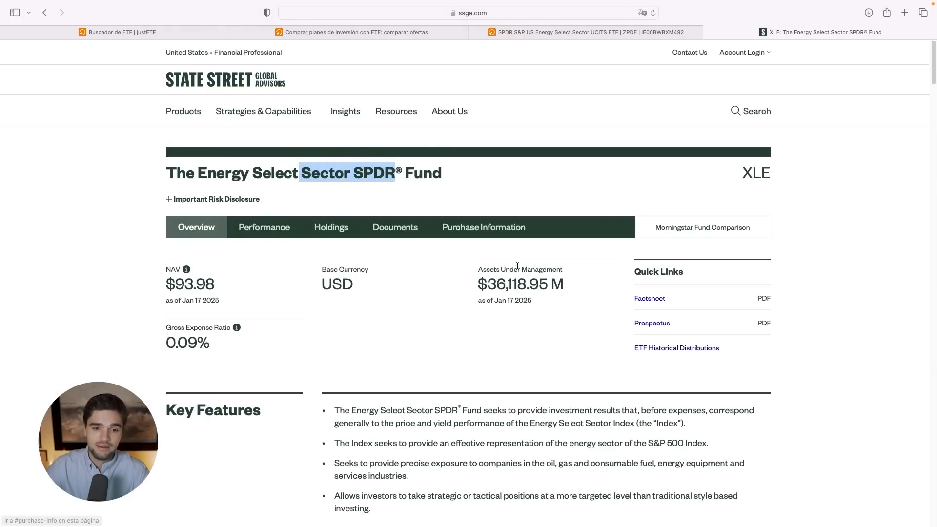
left_click(736, 168)
Step: Review the XLE fund's characteristics, performance and top holdings on the State Street page
scroll(581, 355, "down", 20)
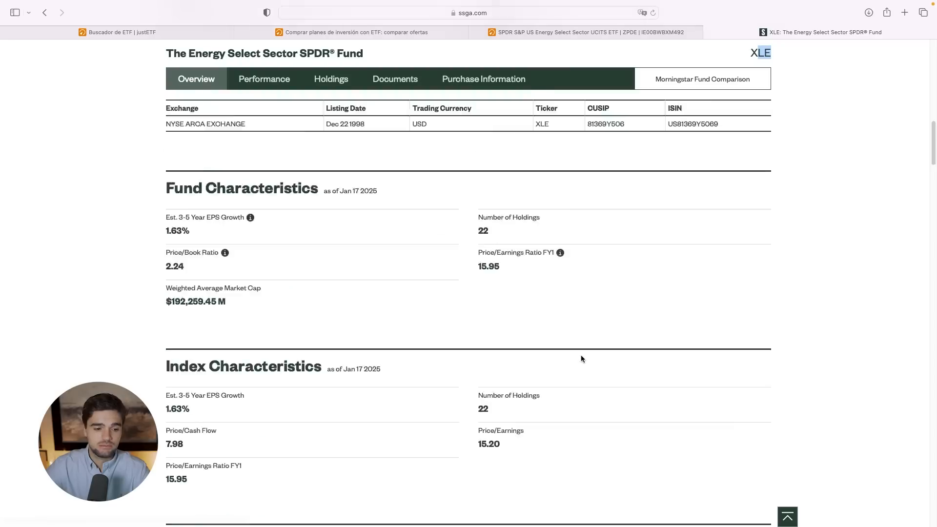
scroll(581, 363, "down", 10)
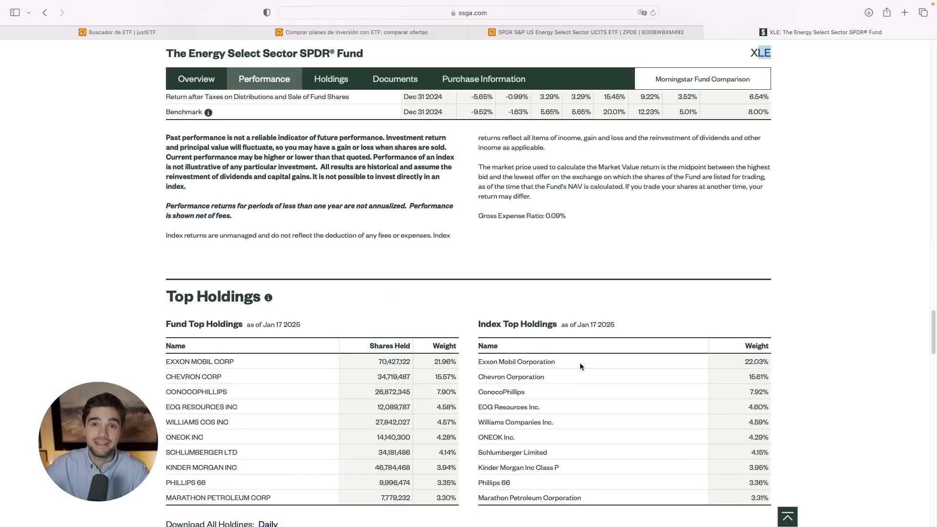
scroll(580, 363, "down", 3)
Step: Return to the SPDR S&P US Energy Select Sector UCITS ETF profile on justETF and examine its one-year performance chart
left_click(595, 37)
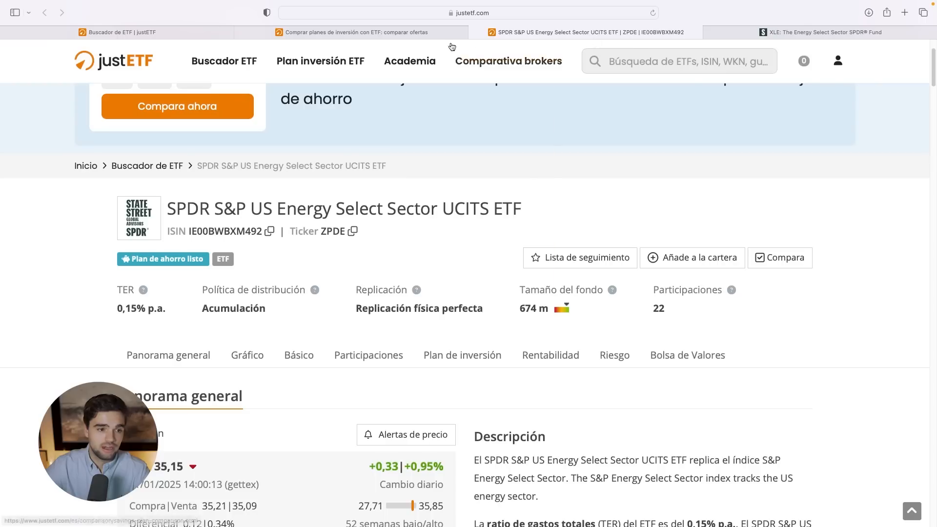
left_click(415, 32)
left_click(553, 33)
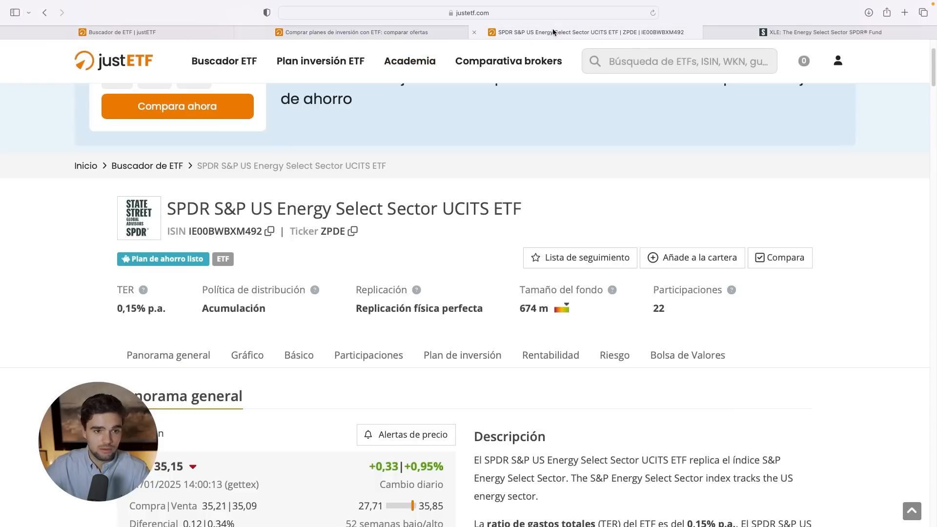
scroll(464, 213, "down", 1)
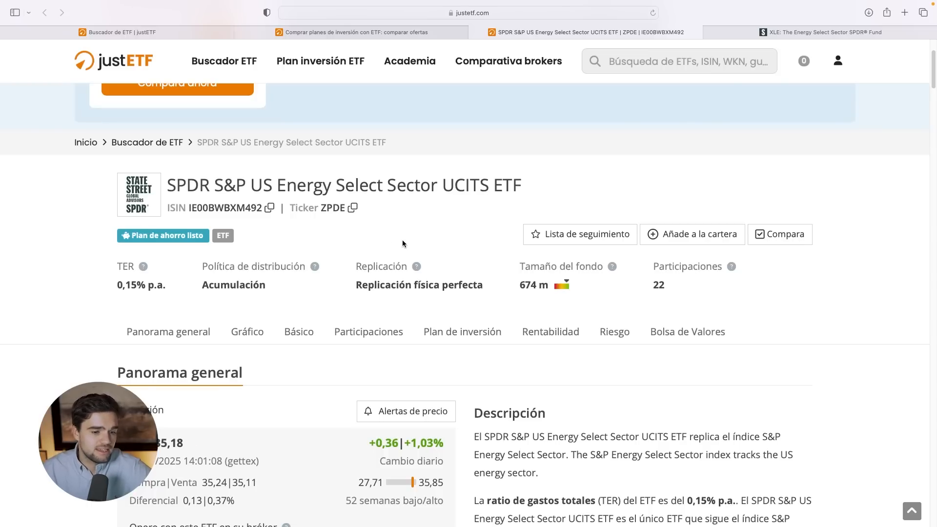
scroll(403, 241, "down", 10)
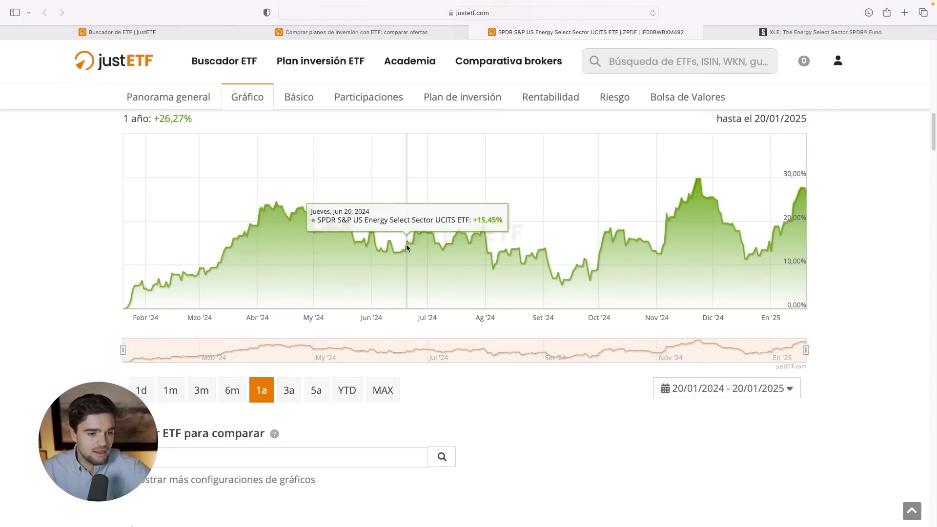
Step: Open the iShares S&P 500 Energy Sector UCITS ETF (Acc) profile from the ETF screener and copy its ISIN
scroll(463, 249, "up", 5)
scroll(519, 253, "down", 3)
left_click(175, 32)
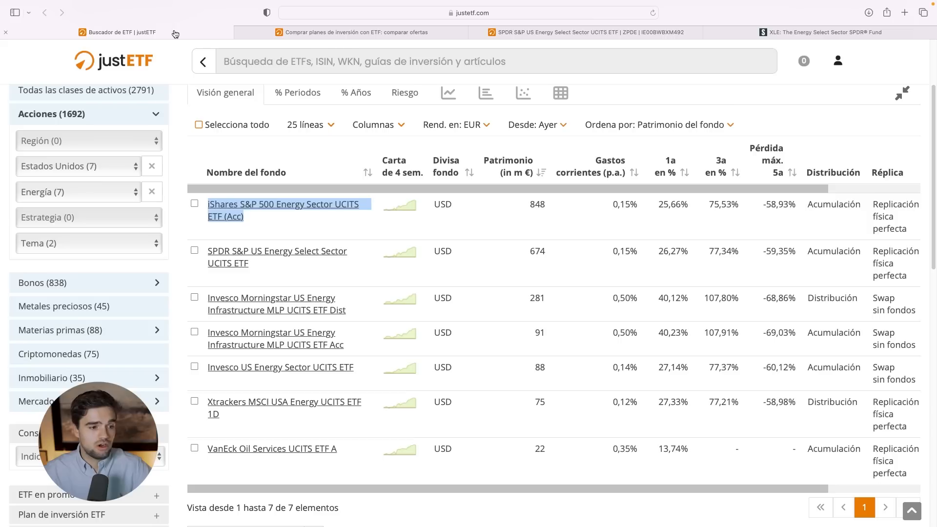
left_click(273, 208)
left_click(265, 327)
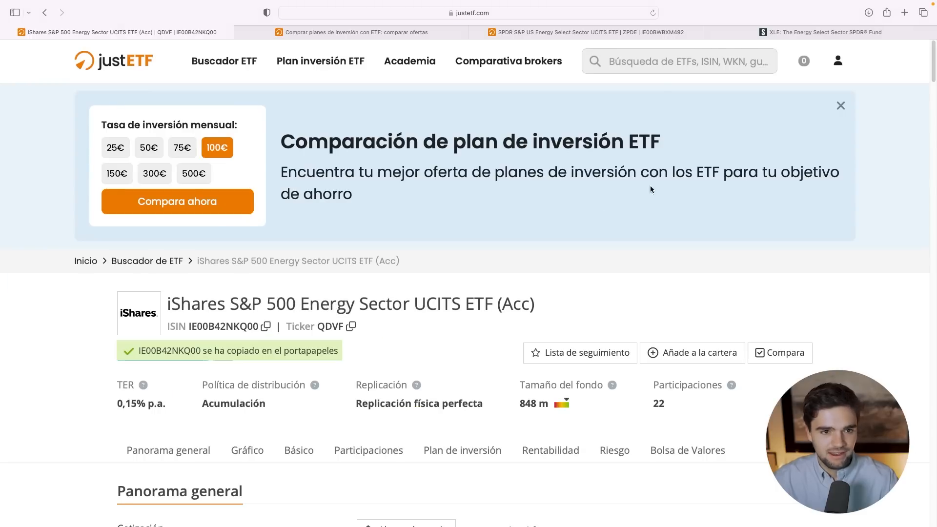
scroll(586, 218, "down", 10)
left_click(540, 170)
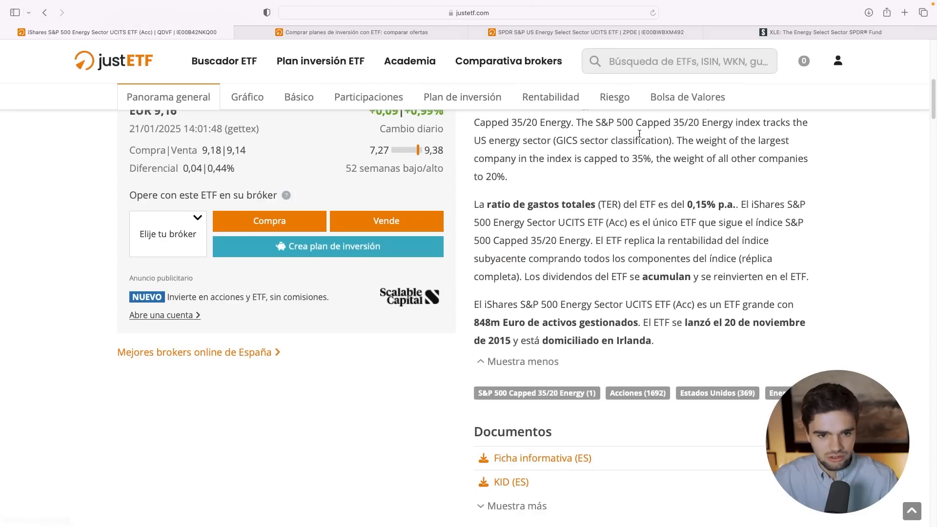
scroll(639, 134, "up", 10)
Step: Add the iShares energy ETF to the SPDR energy fund's performance chart for comparison, using ISIN IE00B42NKQ00
left_click(591, 32)
scroll(533, 317, "down", 15)
scroll(169, 202, "down", 2)
double_click(173, 462)
key("super+v")
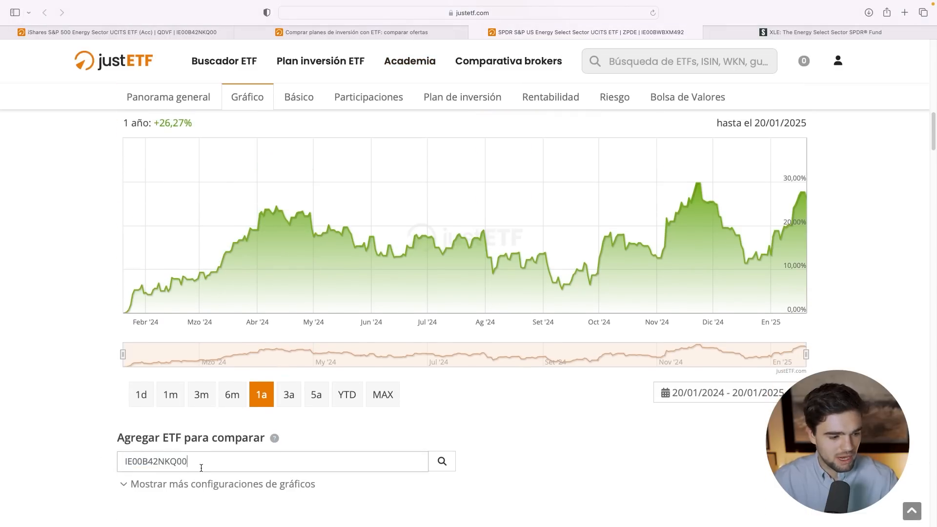
scroll(210, 466, "down", 2)
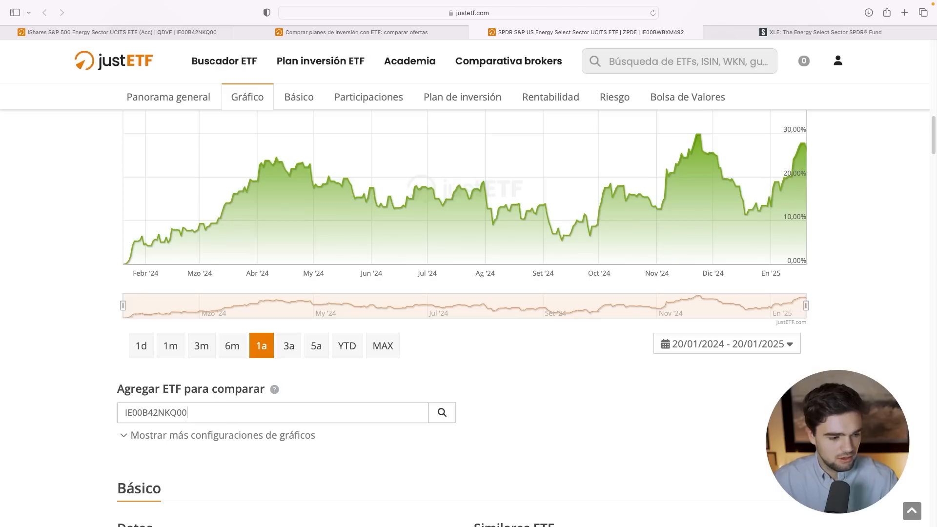
left_click(442, 414)
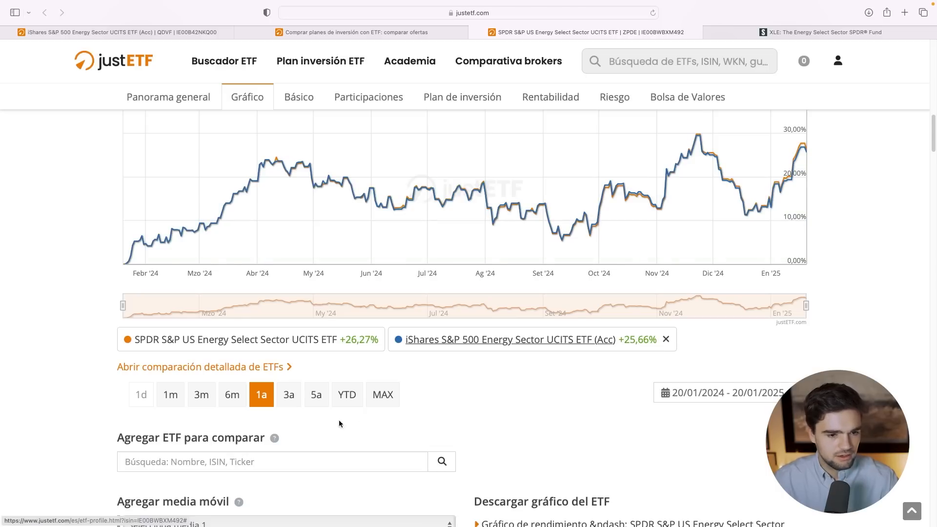
Step: Compare both energy ETFs' performance over the YTD, maximum, five-year, three-year and one-year periods
scroll(581, 416, "up", 2)
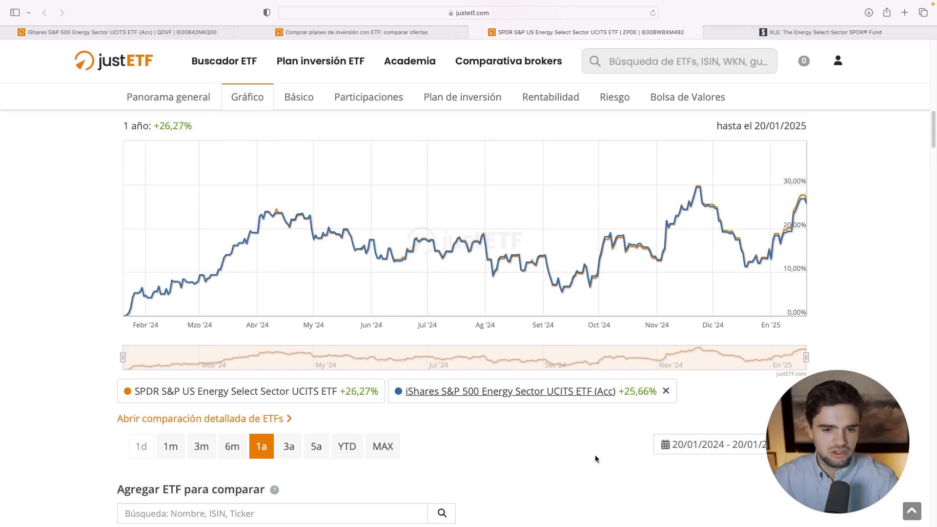
scroll(591, 449, "up", 1)
left_click(363, 470)
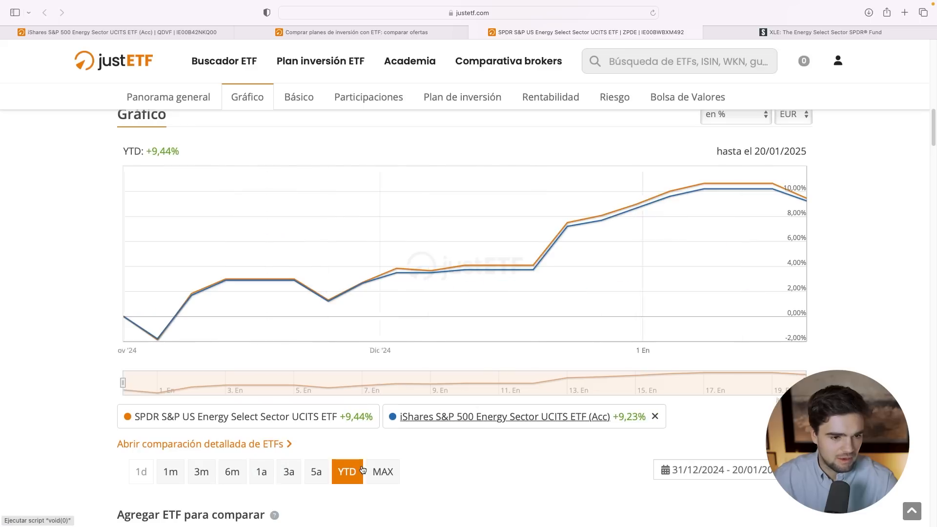
left_click(378, 475)
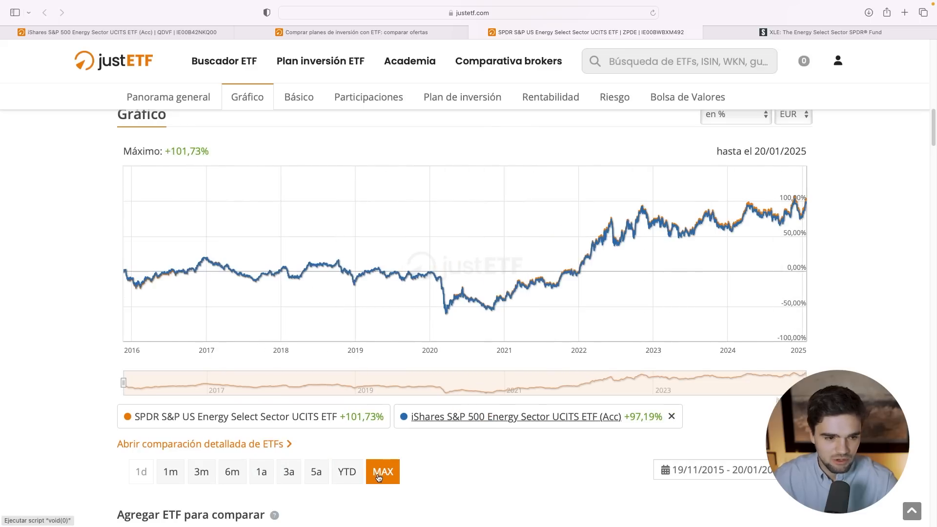
left_click(317, 471)
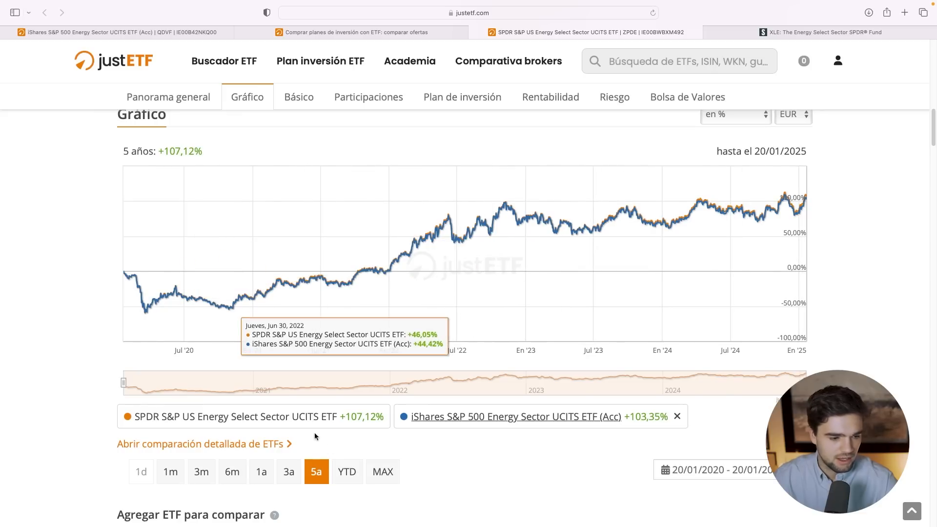
left_click(292, 464)
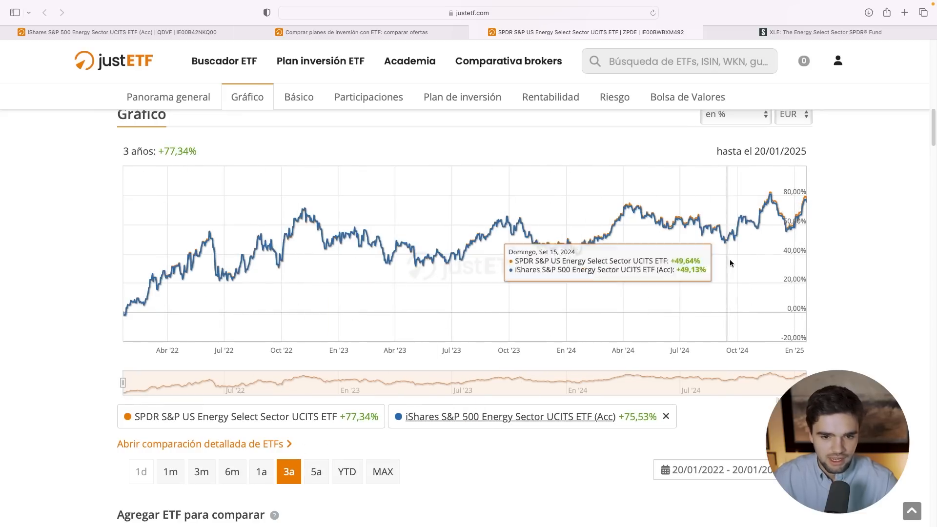
left_click(261, 472)
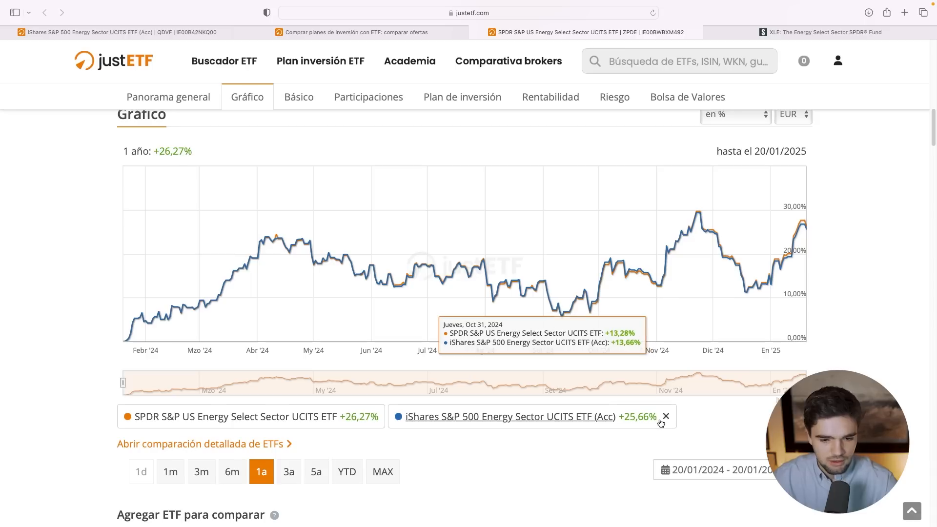
Step: Trim the start of the comparison chart's displayed time range slightly and look over the additional chart settings
left_click_drag(123, 383, 67, 396)
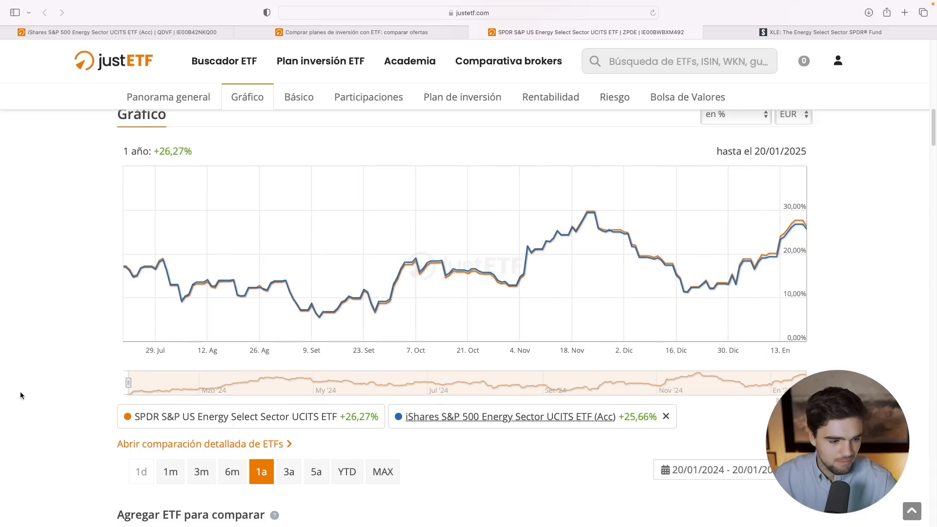
scroll(567, 452, "down", 5)
scroll(558, 440, "up", 2)
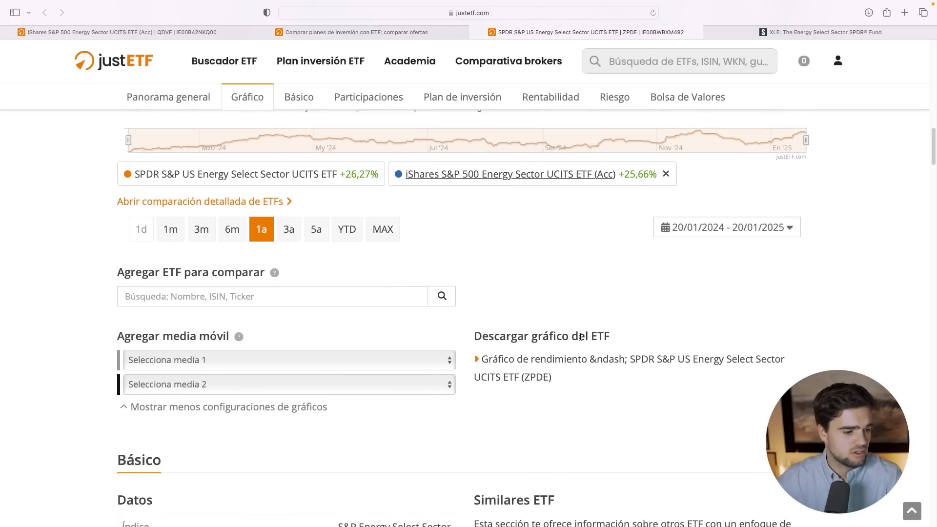
Step: Set the comparison chart's currency to USD and highlight the one-year return
scroll(583, 331, "up", 6)
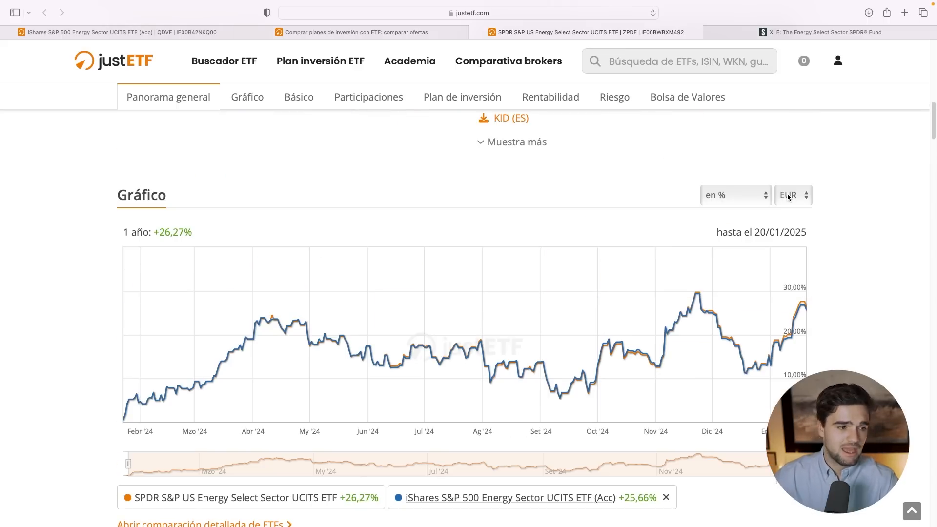
scroll(772, 238, "down", 2)
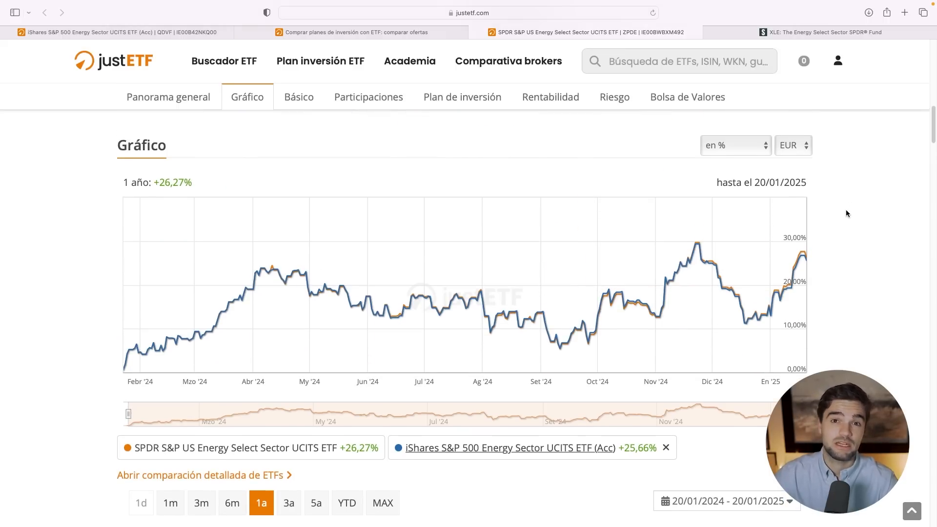
left_click(793, 145)
left_click(787, 153)
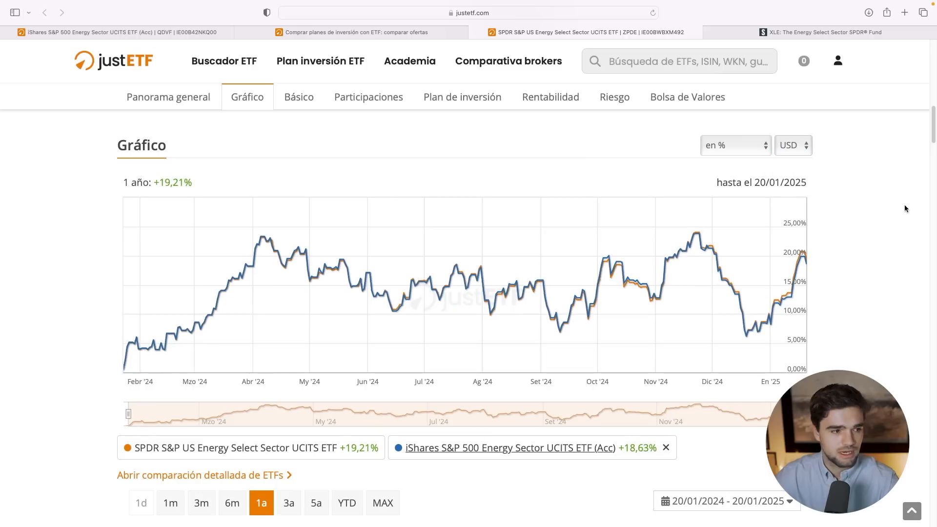
left_click_drag(192, 183, 142, 180)
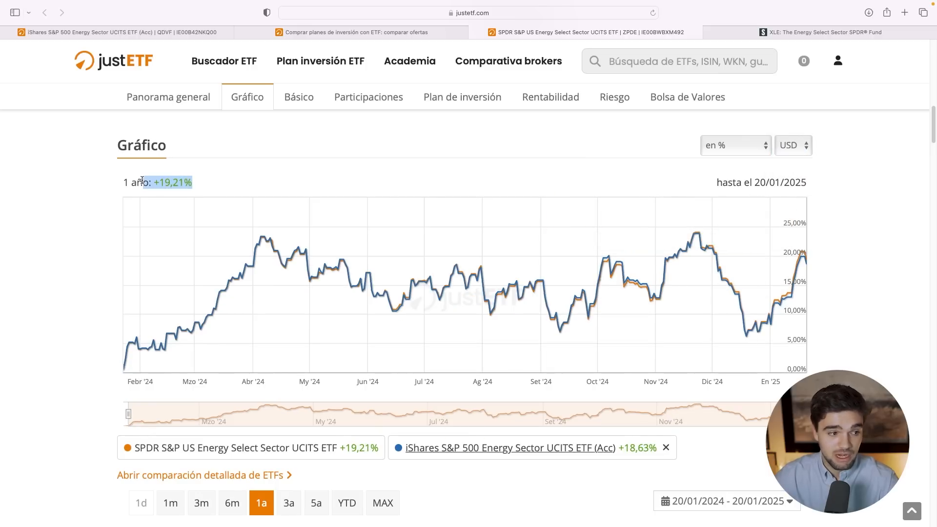
left_click(189, 184)
Step: Check the fund currency in the SPDR ETF's basic data, leaving the chart's currency selection unchanged, and return to the chart
left_click(794, 145)
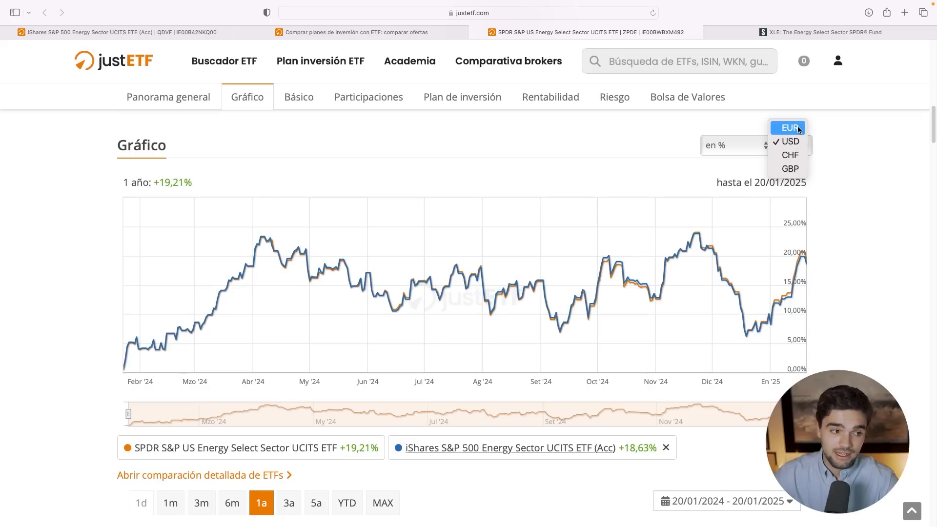
left_click(490, 466)
scroll(489, 466, "down", 9)
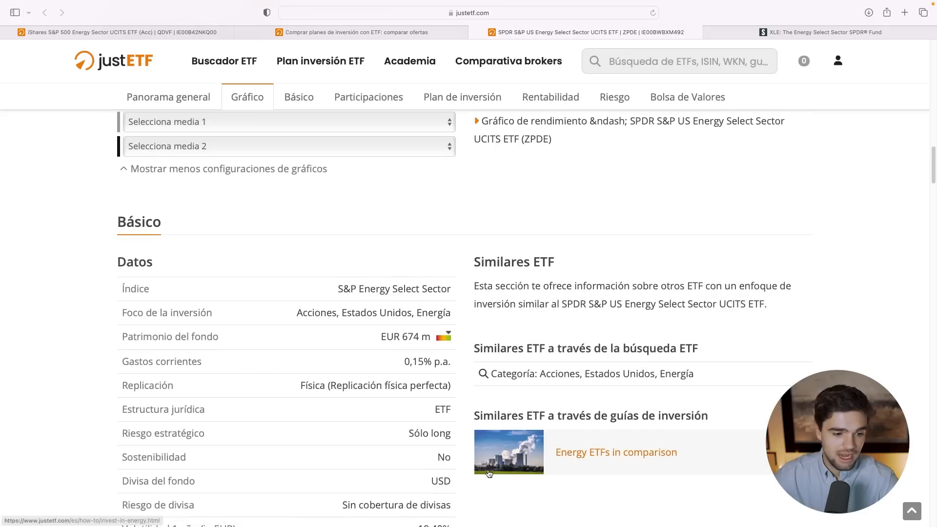
scroll(491, 474, "down", 2)
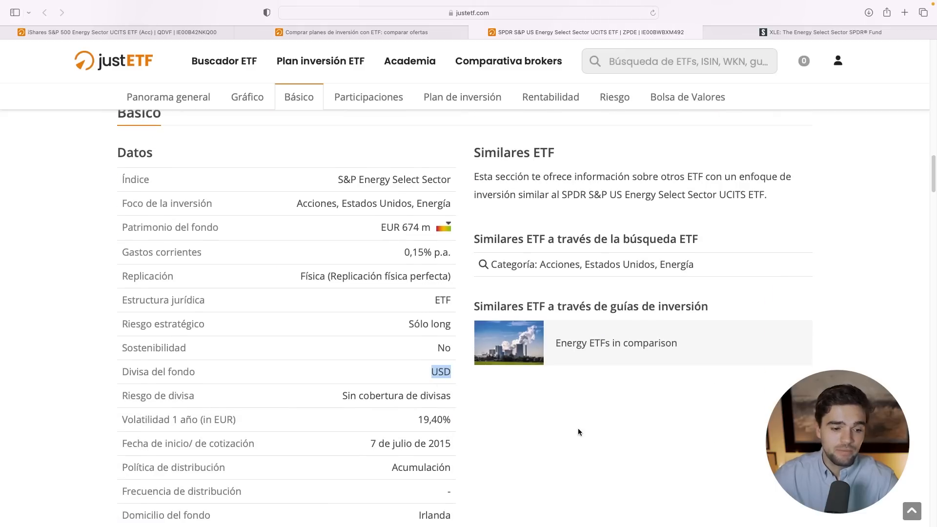
scroll(578, 430, "up", 1)
scroll(579, 433, "up", 5)
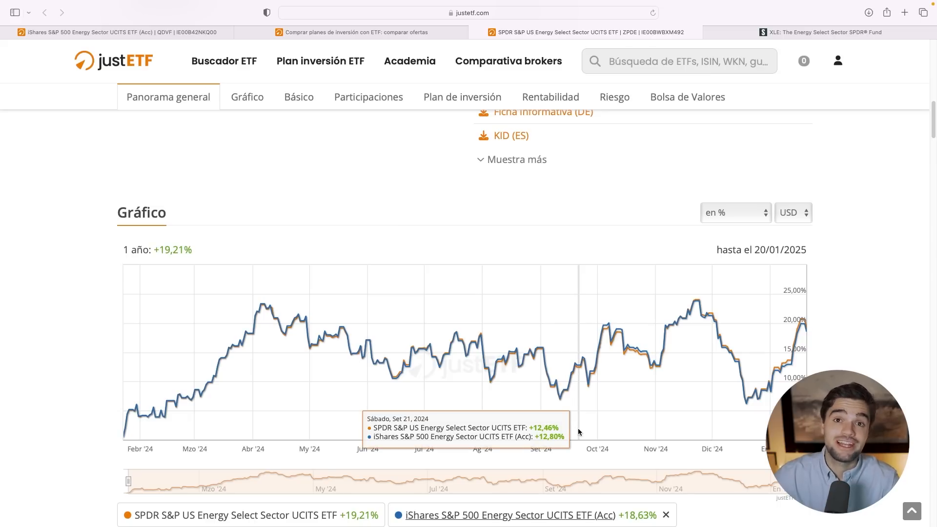
Step: Switch the one-year chart to EUR and back to USD, highlighting the return to compare the currency effect
left_click_drag(192, 251, 161, 251)
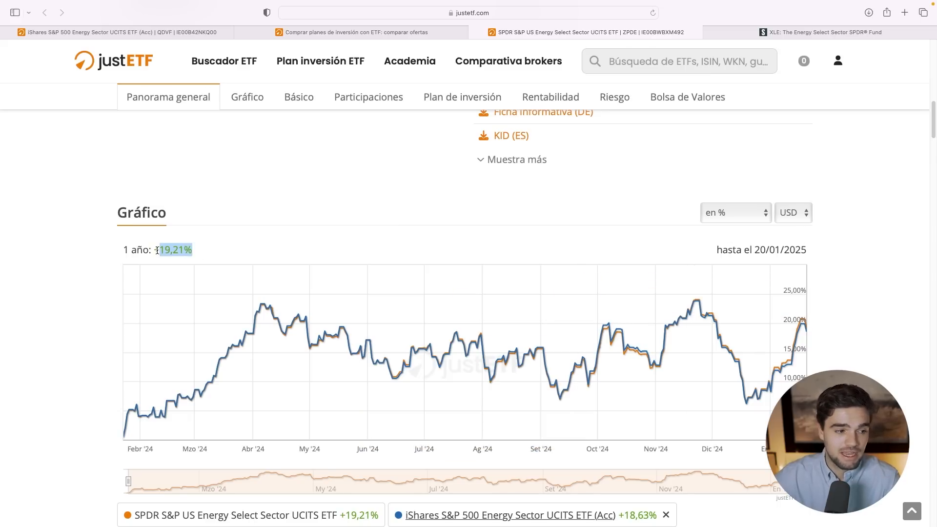
left_click(787, 212)
left_click(791, 195)
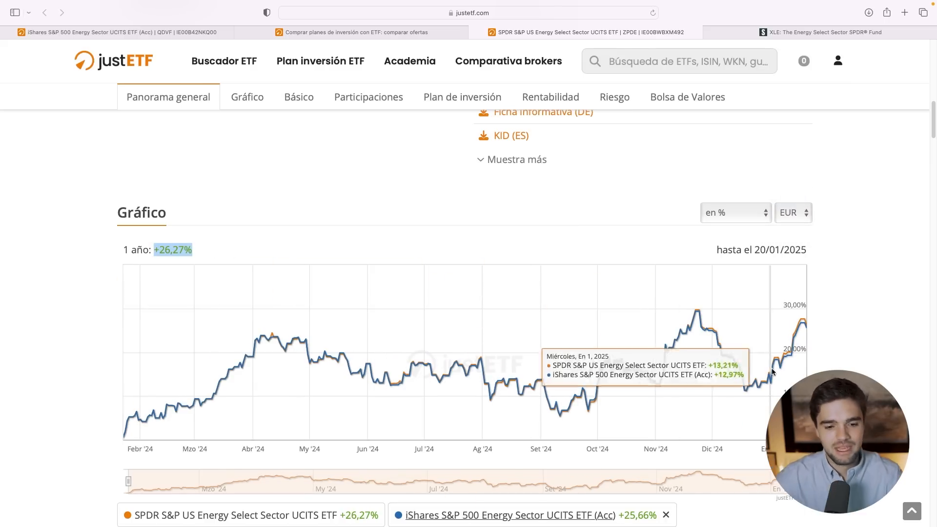
left_click(794, 212)
left_click(790, 223)
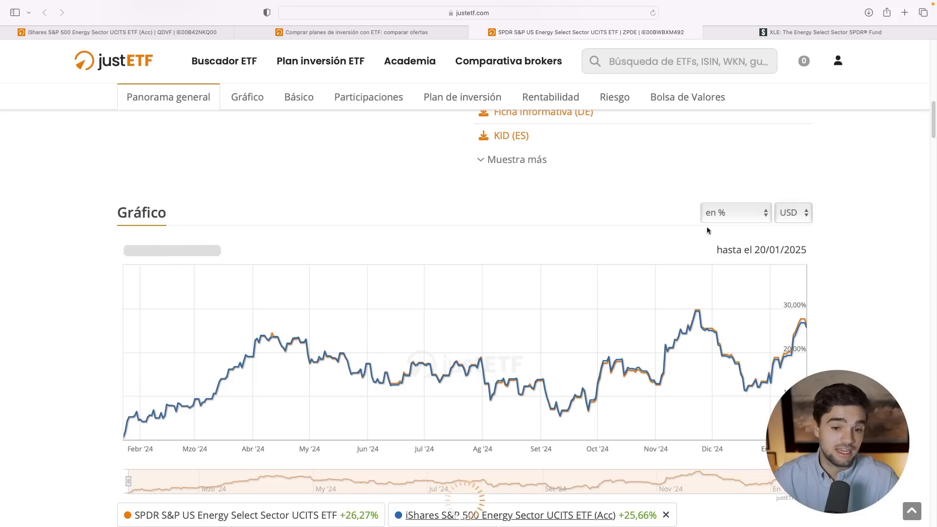
left_click_drag(193, 250, 144, 249)
left_click(478, 286)
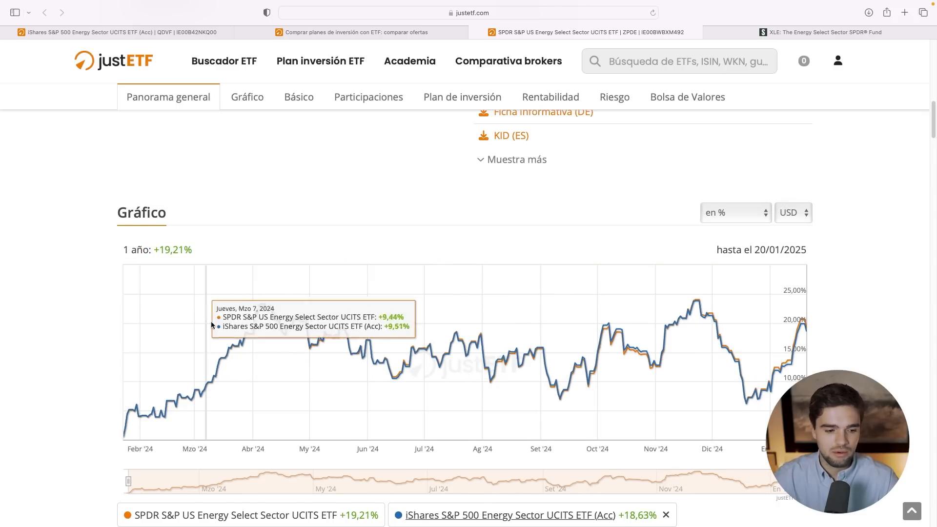
Step: Show the year-to-date performance of both ETFs, set the chart currency to EUR and highlight the YTD return
scroll(256, 348, "down", 5)
left_click(347, 340)
scroll(383, 337, "up", 4)
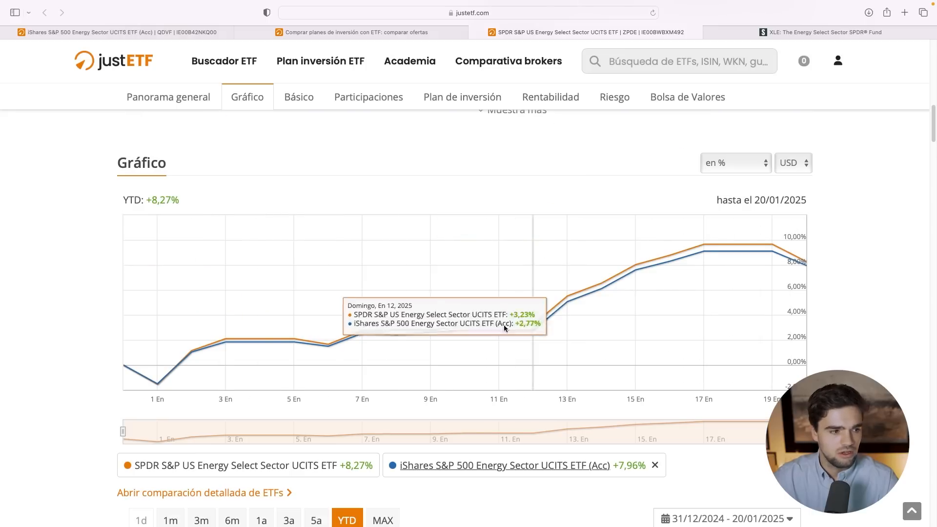
left_click(796, 148)
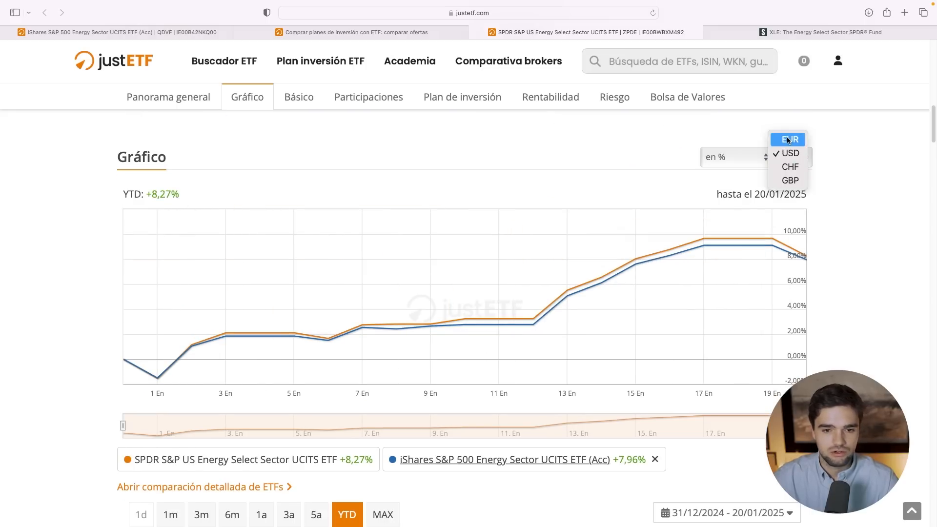
left_click(788, 147)
left_click_drag(181, 194, 143, 192)
Step: Highlight the tracked index in the SPDR ETF's basic data and review the fund description in the overview
scroll(406, 353, "down", 12)
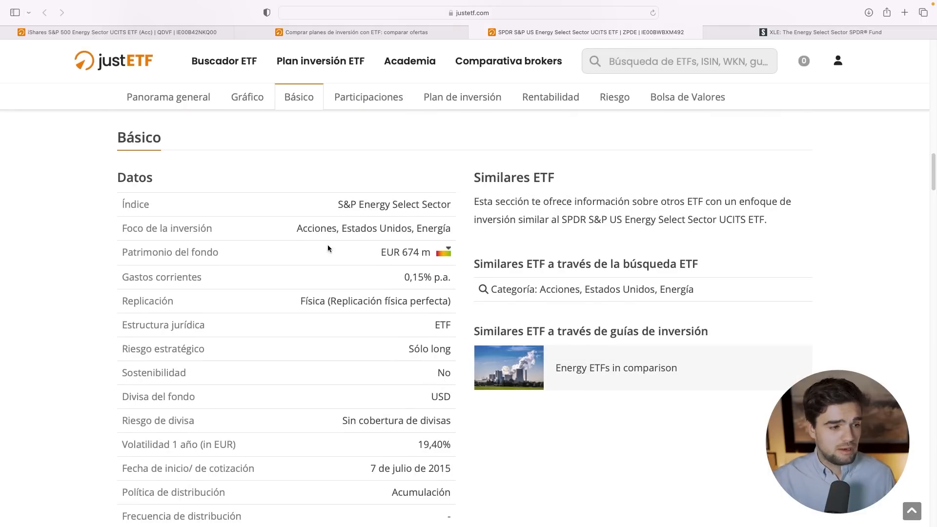
left_click_drag(338, 205, 455, 203)
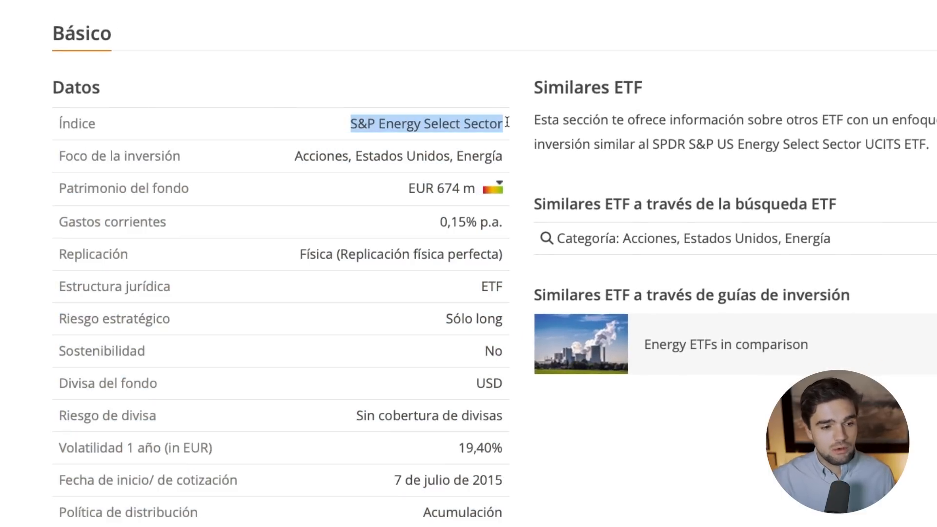
left_click_drag(508, 123, 343, 133)
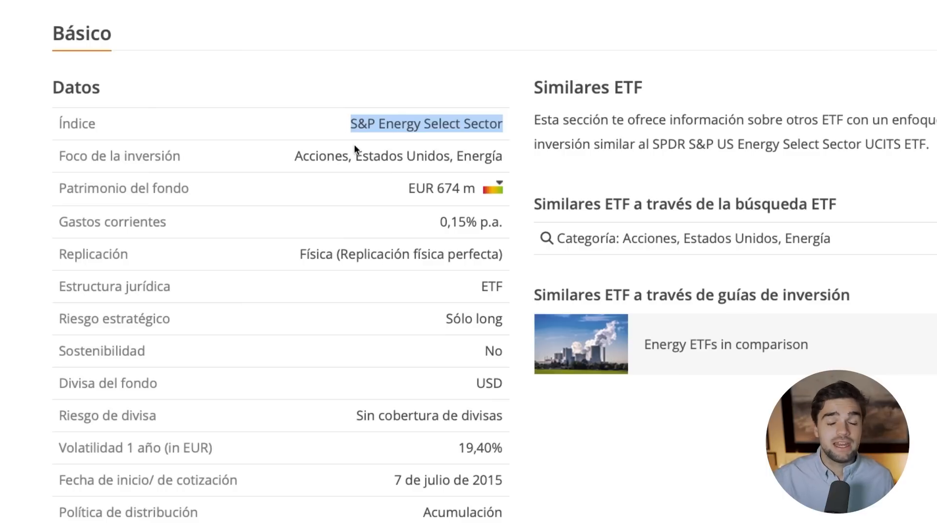
scroll(697, 288, "up", 15)
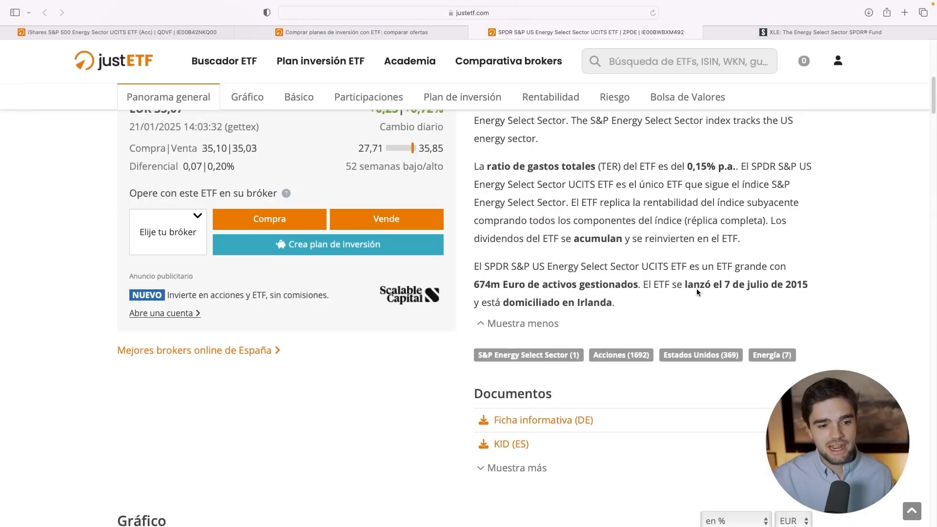
scroll(696, 289, "up", 3)
Step: Highlight the fund size and the ongoing charges in the SPDR ETF's basic data
scroll(674, 307, "down", 15)
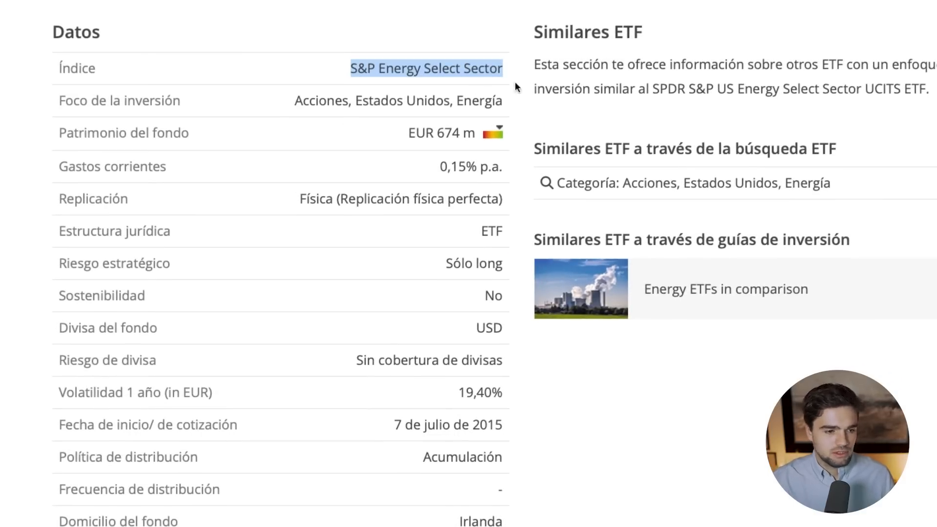
left_click_drag(408, 133, 483, 134)
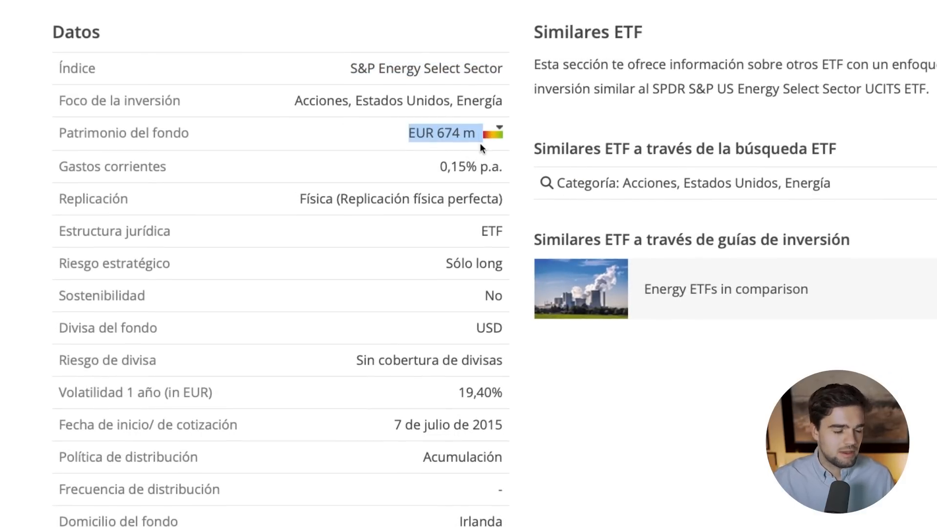
left_click_drag(438, 166, 503, 172)
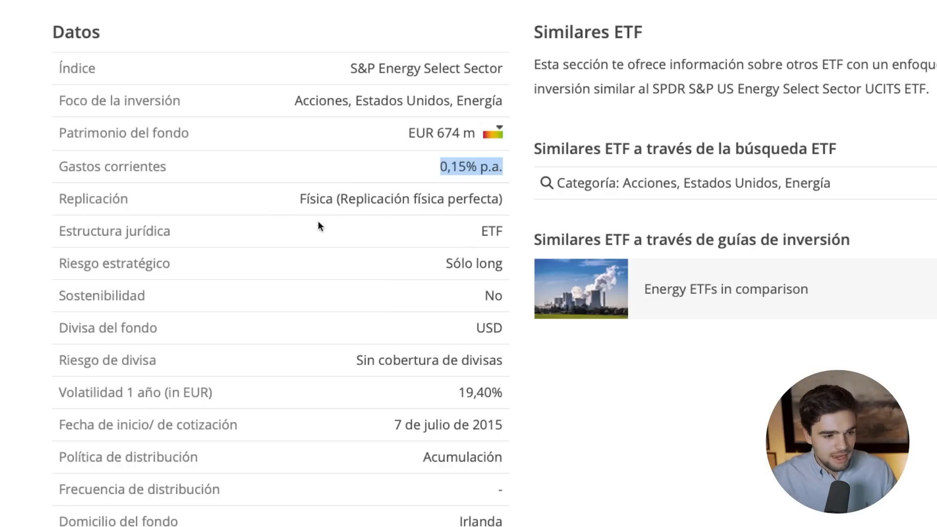
Step: Highlight the replication method, the legal structure and the fund currency in the SPDR ETF's basic data
left_click_drag(296, 200, 509, 197)
double_click(508, 224)
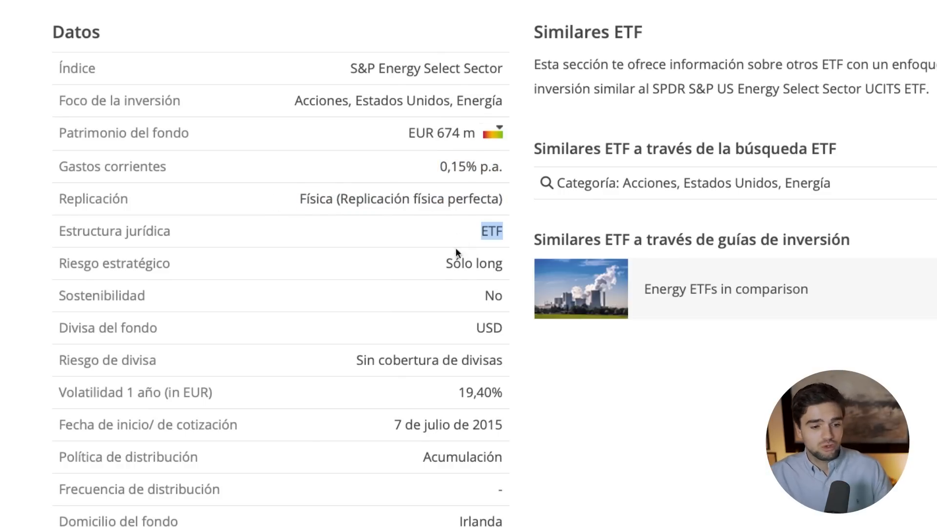
scroll(456, 254, "down", 1)
left_click_drag(440, 220, 473, 227)
scroll(504, 225, "down", 1)
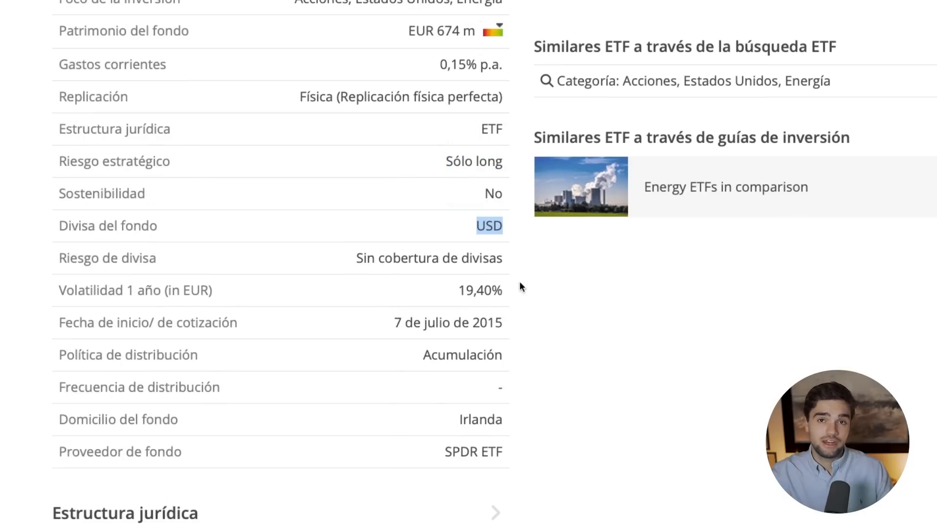
Step: Highlight the currency risk, the one-year volatility and the fund domicile in the SPDR ETF's basic data
left_click_drag(357, 258, 508, 261)
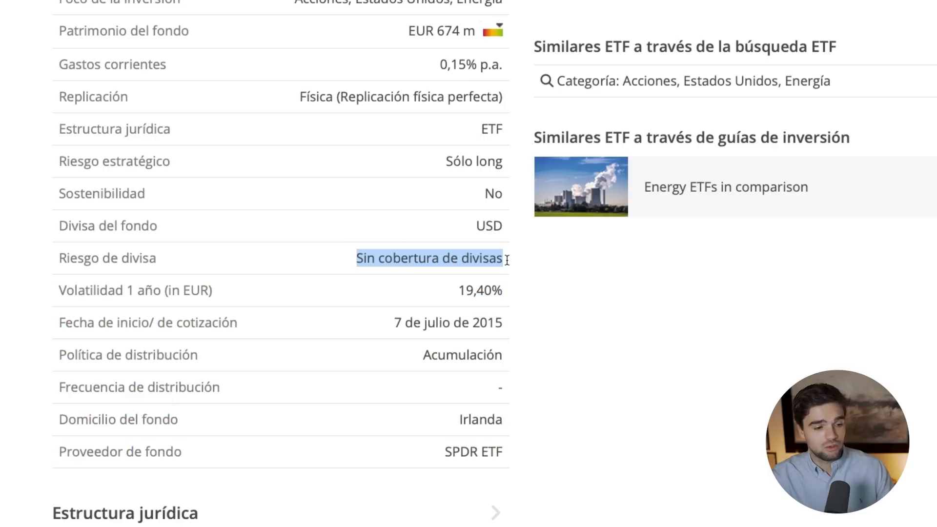
left_click_drag(459, 290, 492, 291)
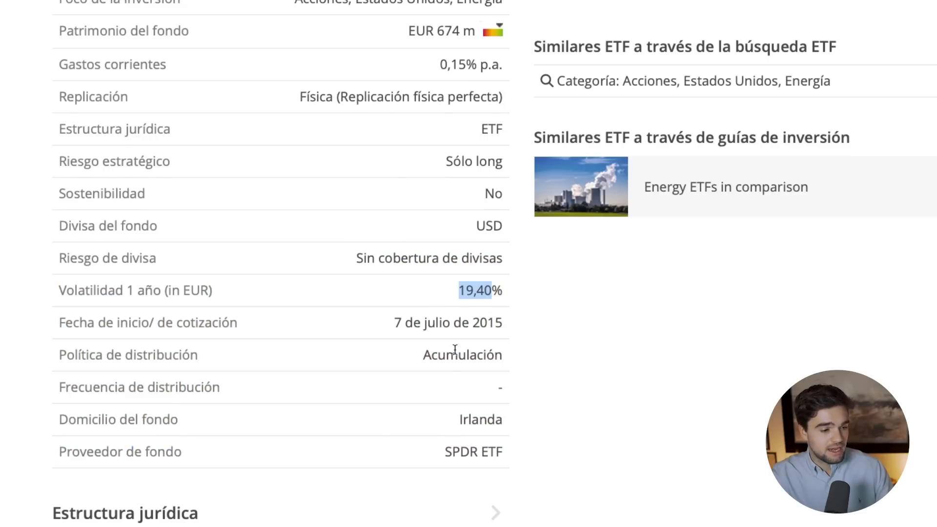
scroll(468, 352, "down", 2)
mouse_move(507, 367)
left_mouse_down()
mouse_move(458, 363)
mouse_move(518, 374)
mouse_move(508, 362)
left_mouse_up()
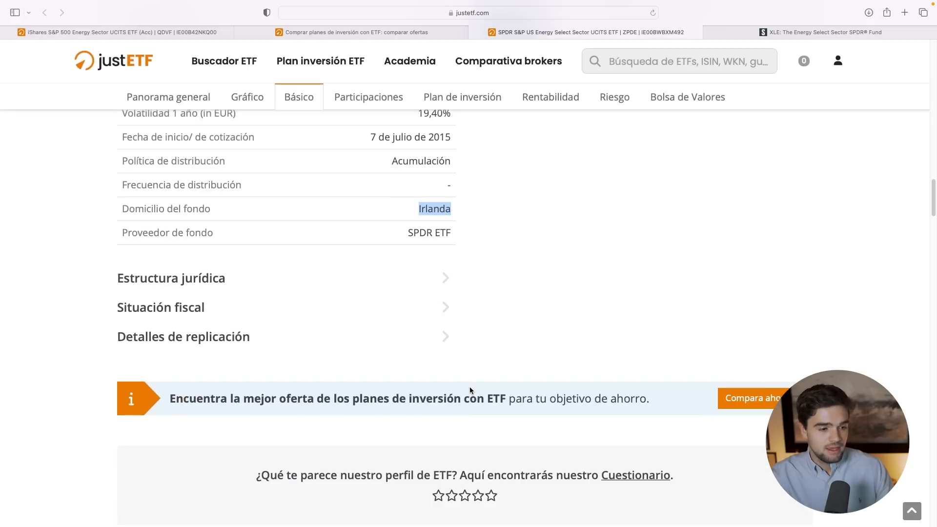
Step: Review the SPDR ETF's investment plan offers and holdings, and go to its stock exchange listings
scroll(508, 345, "down", 5)
scroll(519, 347, "down", 9)
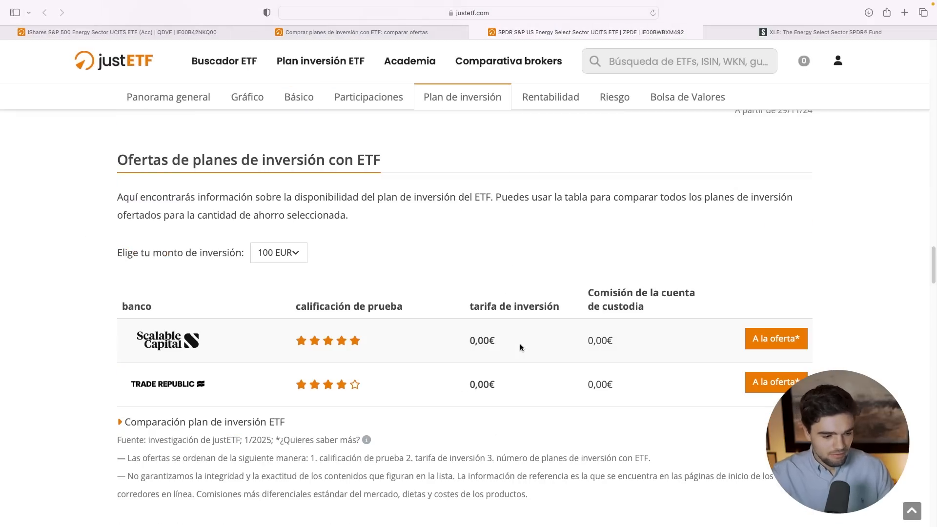
scroll(532, 346, "down", 6)
scroll(567, 327, "up", 15)
scroll(568, 329, "down", 5)
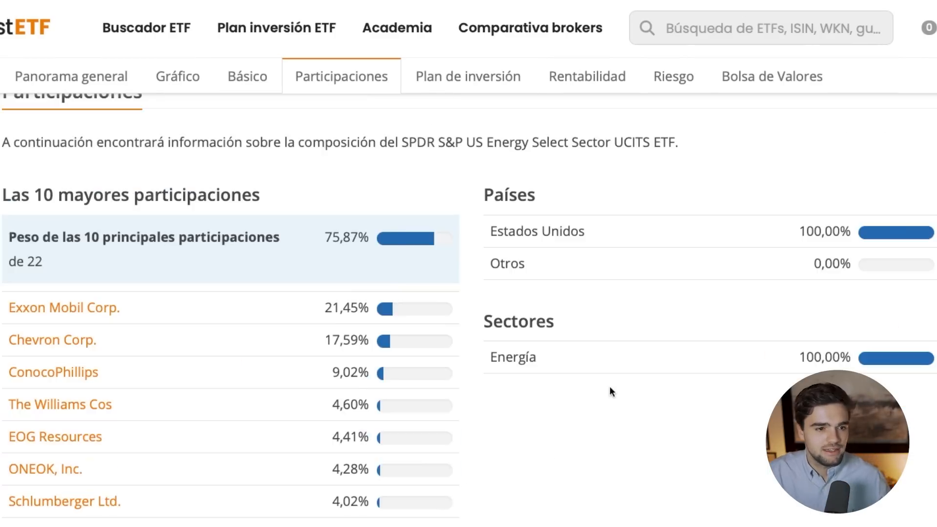
scroll(610, 392, "down", 5)
left_click(762, 78)
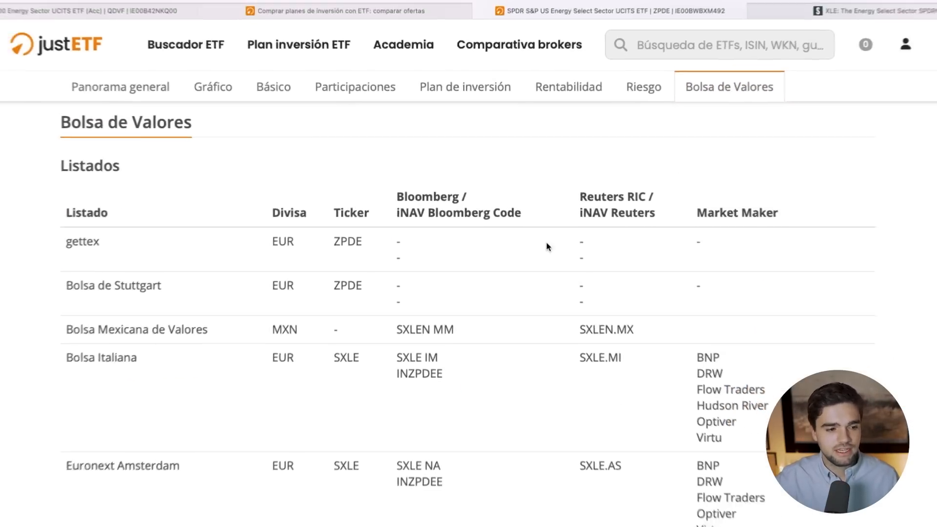
Step: Check the ticker in the SPDR ETF's header and return to the stock exchange listings table
scroll(566, 228, "up", 20)
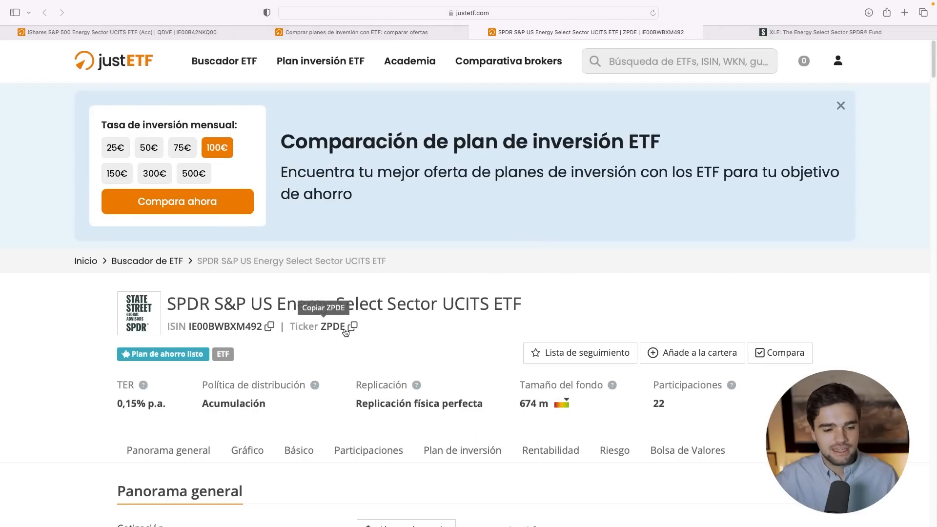
scroll(330, 342, "down", 5)
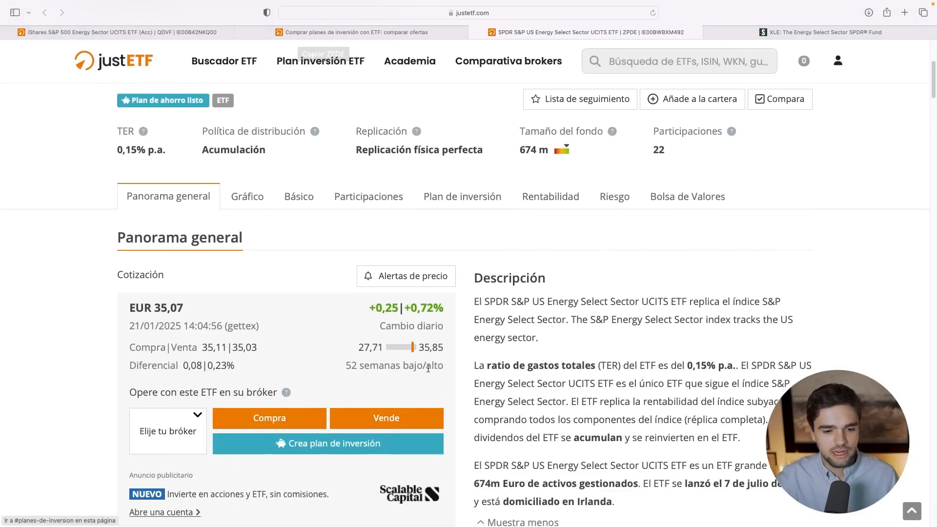
left_click(688, 196)
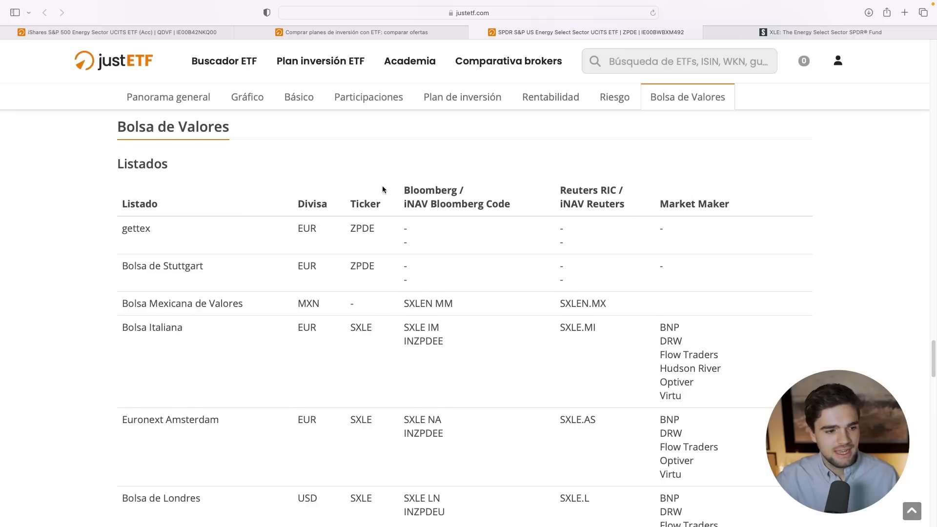
scroll(382, 190, "down", 1)
scroll(179, 181, "down", 1)
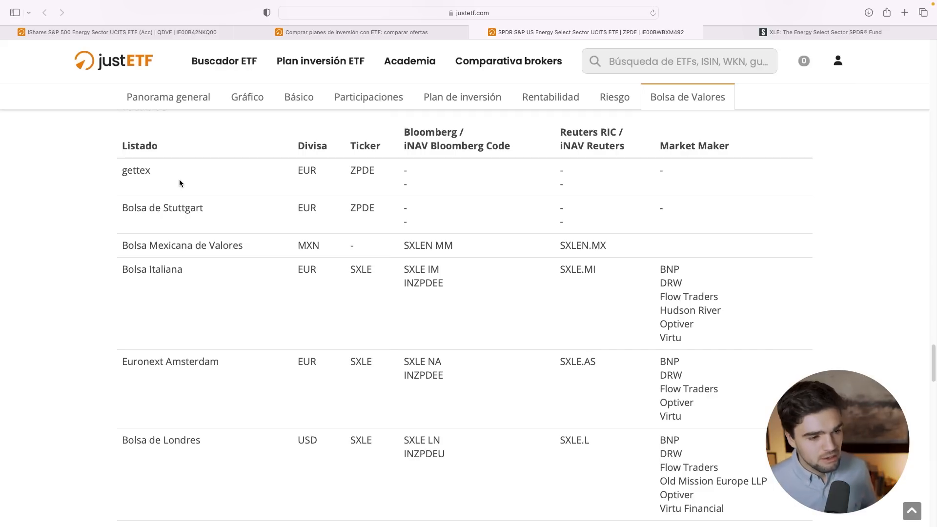
Step: Highlight the exchanges gettex, Bolsa de Stuttgart, Bolsa Mexicana de Valores, Bolsa Italiana and Euronext Amsterdam in the listings
left_click_drag(150, 170, 124, 169)
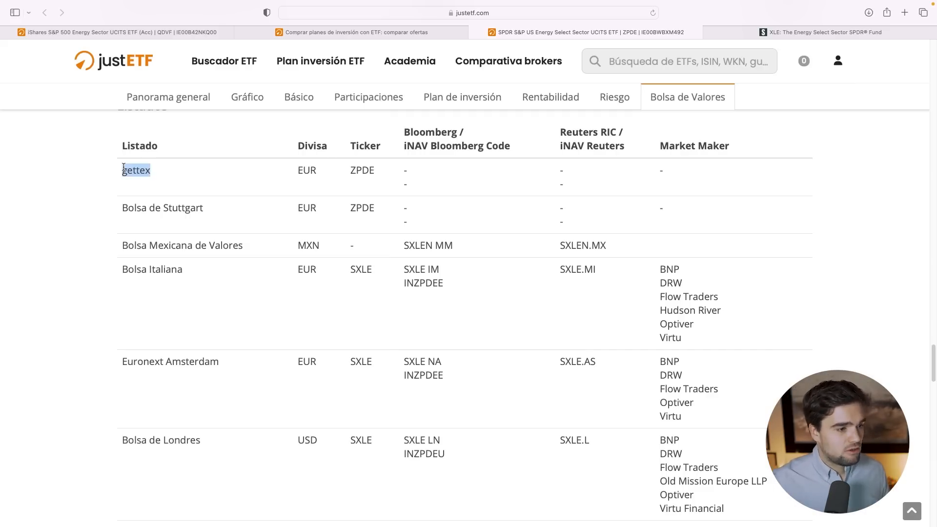
scroll(229, 229, "down", 1)
left_click_drag(203, 197, 105, 195)
left_click(147, 195)
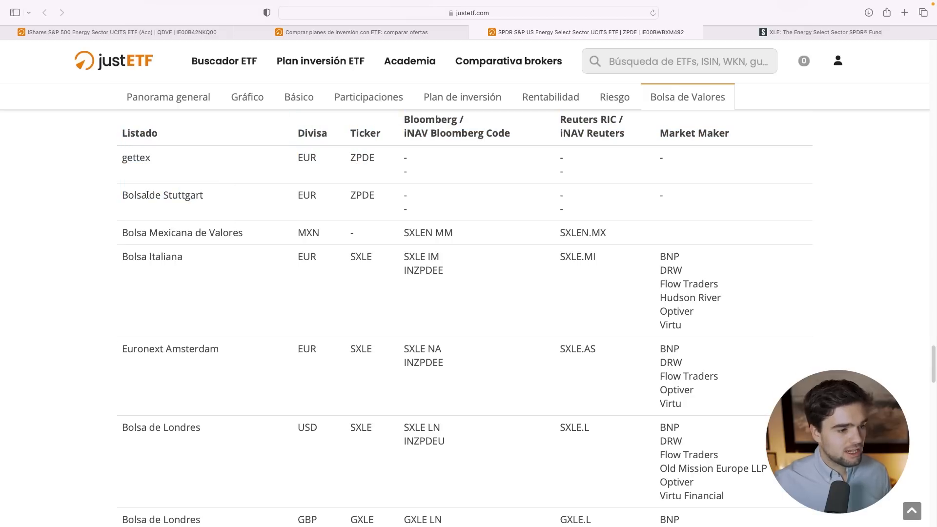
left_click_drag(242, 230, 123, 232)
left_click_drag(183, 257, 122, 258)
left_click_drag(219, 349, 116, 357)
left_click(209, 377)
scroll(209, 377, "down", 2)
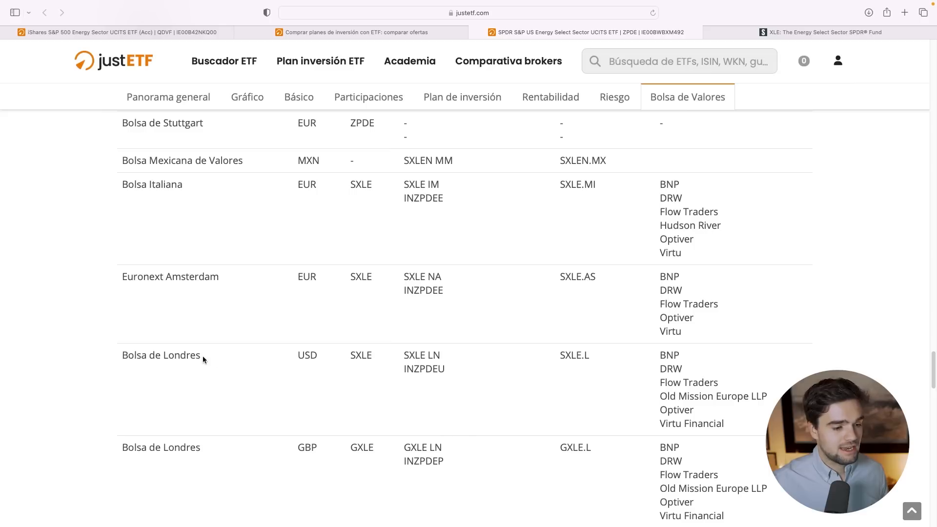
Step: Highlight the USD currency and SXLE ticker of the Bolsa de Londres listing, and the Euronext Amsterdam name
scroll(287, 348, "up", 3)
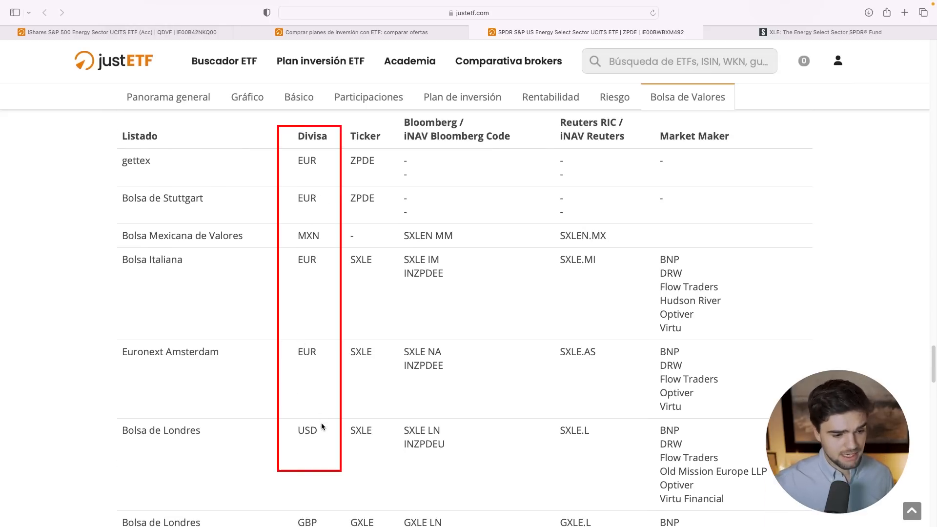
double_click(302, 435)
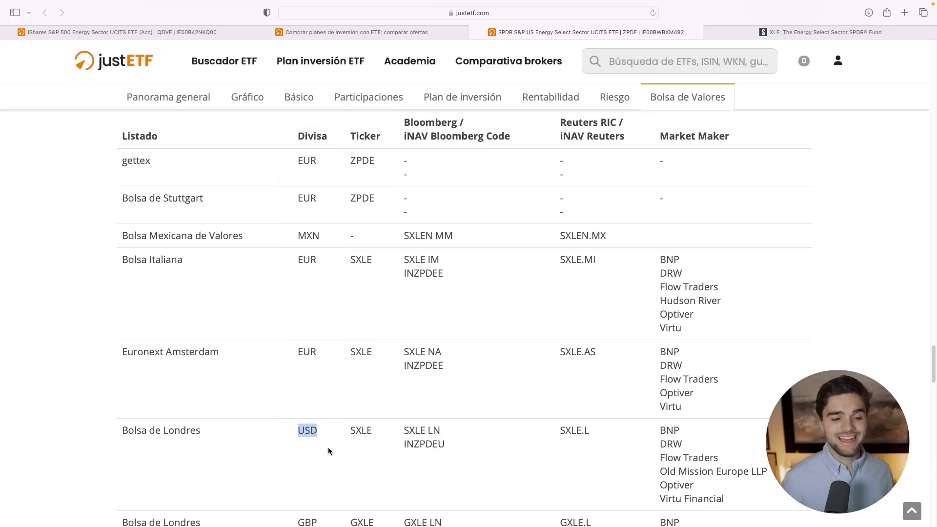
left_click_drag(351, 432, 374, 433)
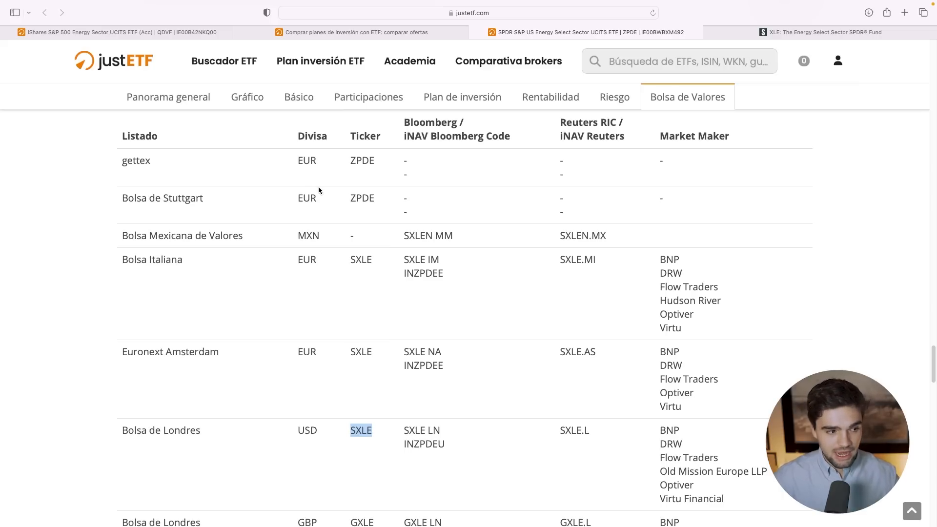
left_click_drag(127, 352, 236, 362)
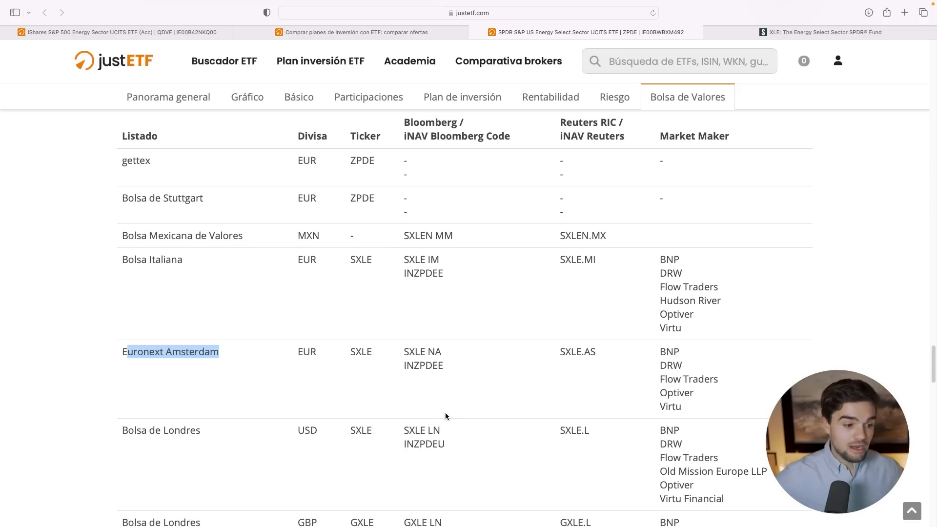
Step: Switch to the iShares energy ETF profile and go back from it to the filtered ETF screener results
scroll(445, 412, "up", 20)
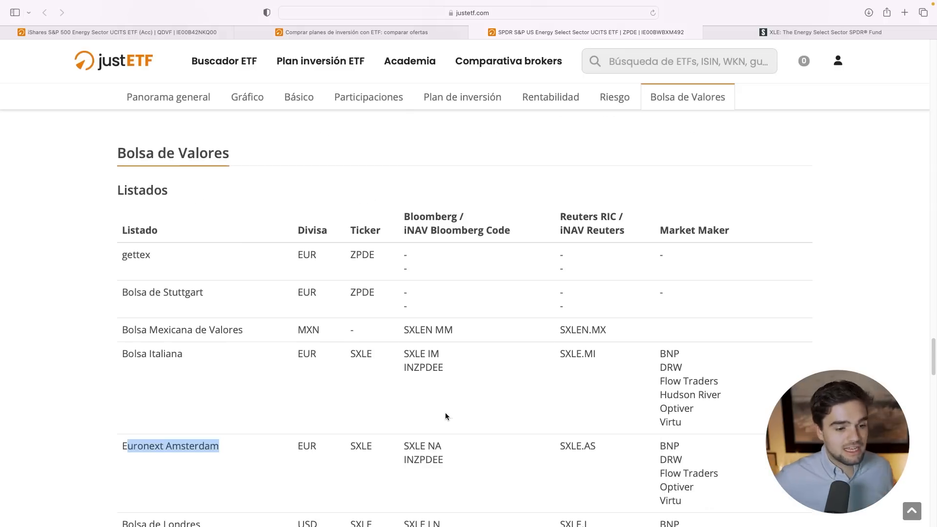
scroll(418, 457, "up", 20)
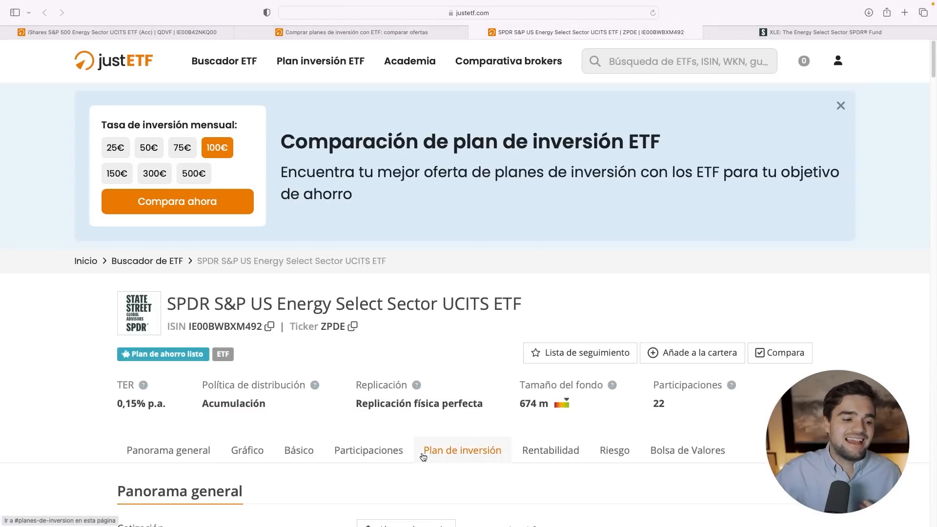
left_click(366, 32)
left_click(192, 33)
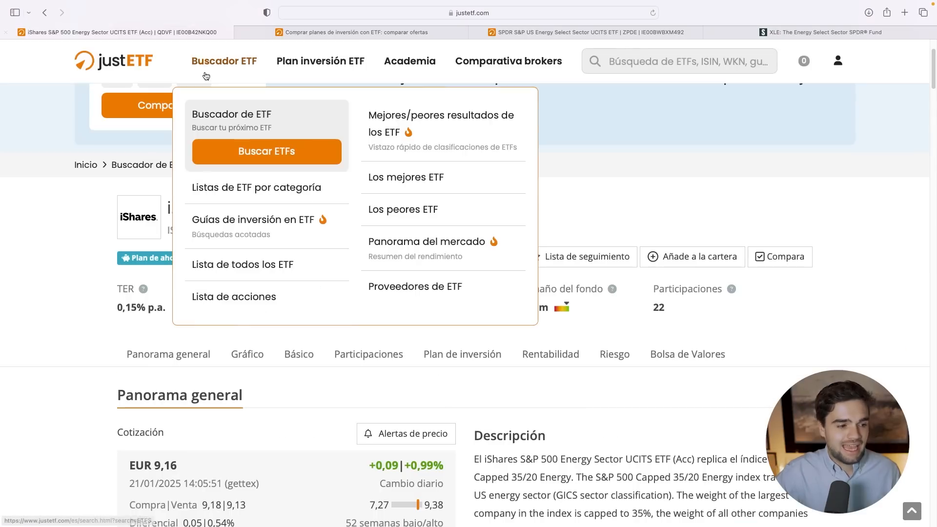
left_click(45, 12)
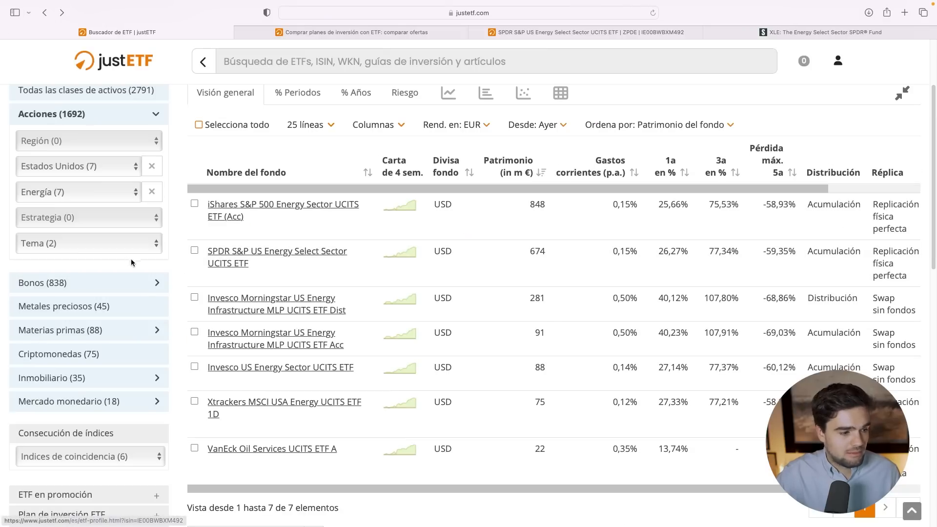
Step: Expand the currency hedging filter and try to restrict the US energy ETFs to Sin cobertura de divisas
scroll(154, 344, "up", 1)
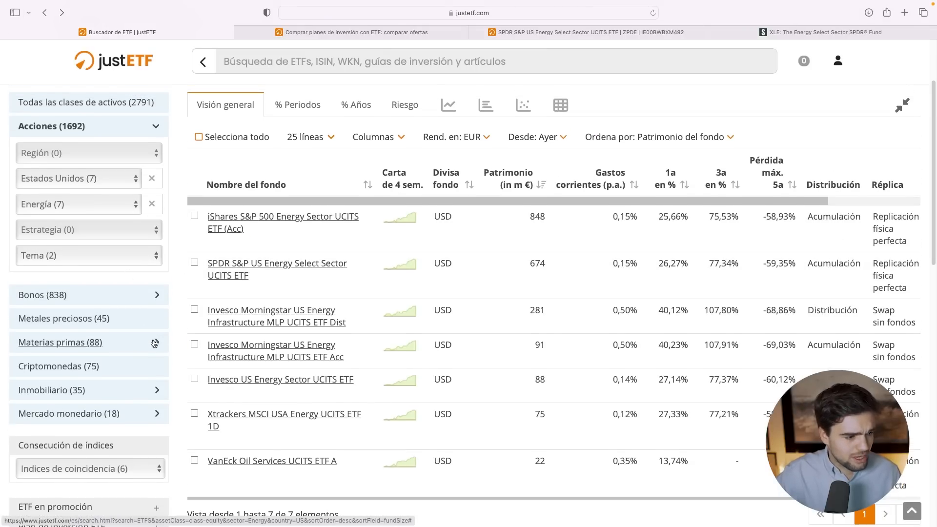
scroll(155, 344, "down", 10)
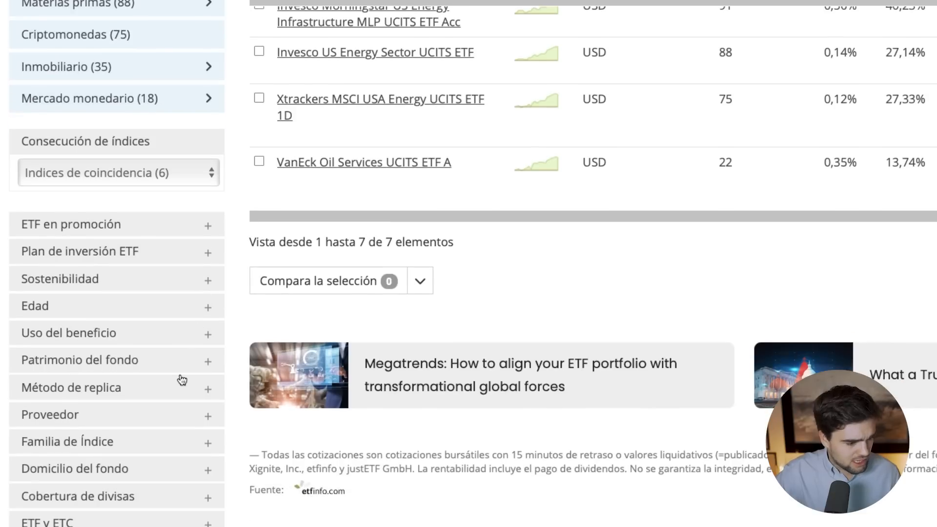
scroll(181, 381, "down", 3)
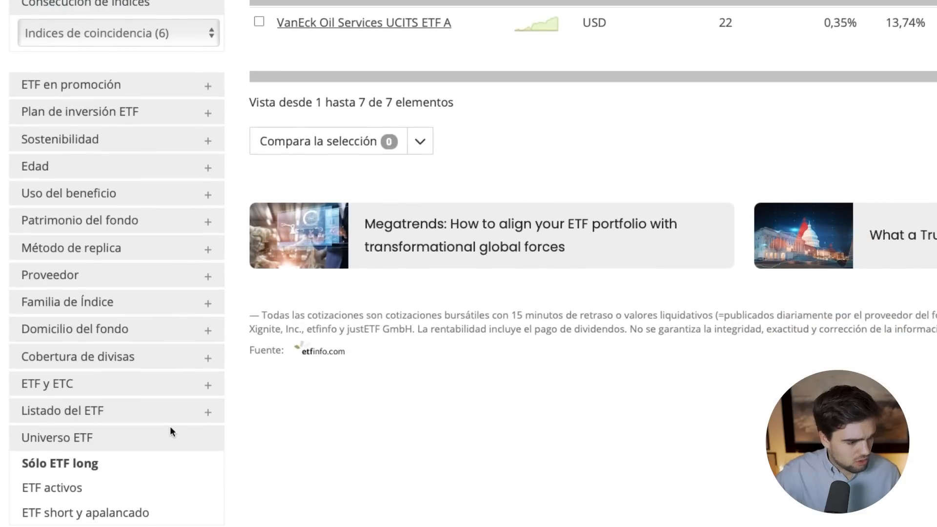
left_click(123, 356)
scroll(137, 360, "down", 1)
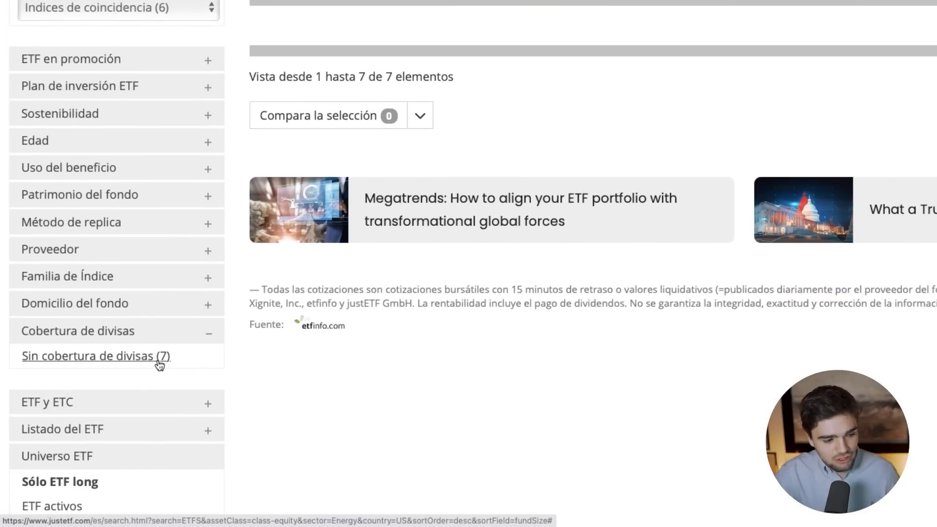
scroll(158, 362, "down", 1)
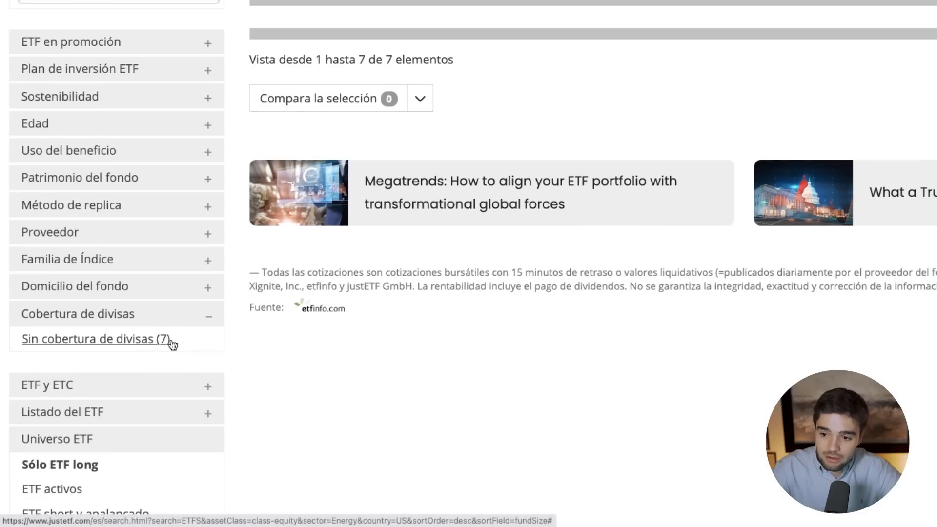
left_click(139, 342)
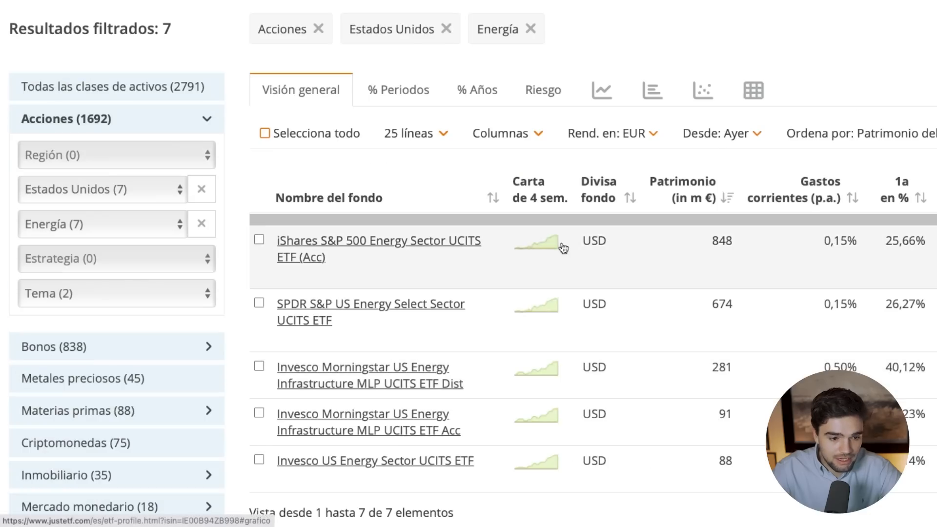
scroll(488, 376, "down", 3)
scroll(488, 378, "down", 5)
scroll(164, 313, "up", 10)
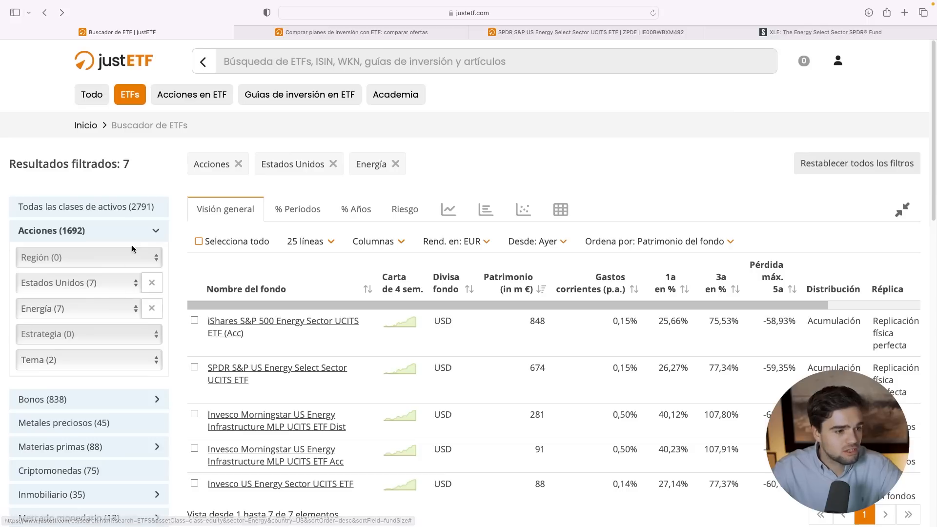
Step: Clear the Energía and Estados Unidos filters so the screener lists all ETFs in the Acciones asset class
left_click(395, 164)
left_click(333, 164)
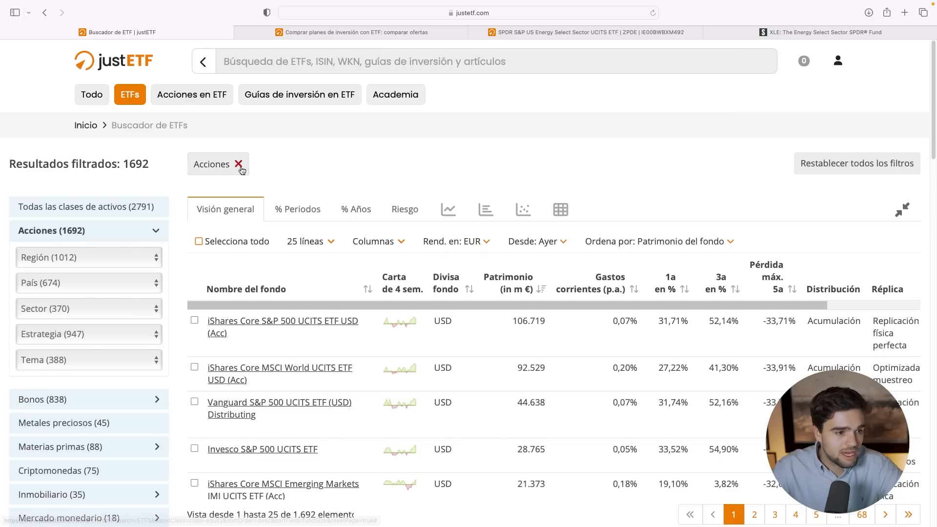
left_click(239, 165)
left_click(103, 199)
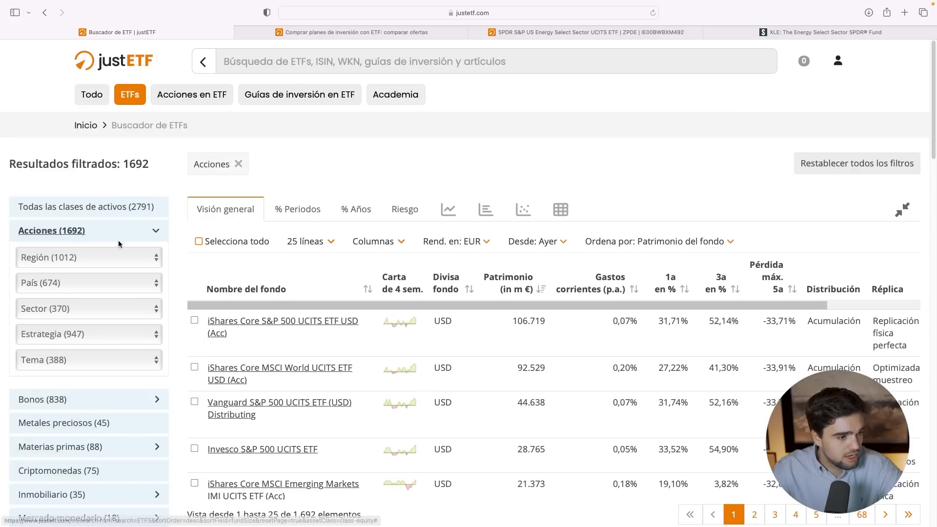
Step: Filter the equity ETFs by country Estados Unidos and sort them by fund size, largest first
left_click(118, 283)
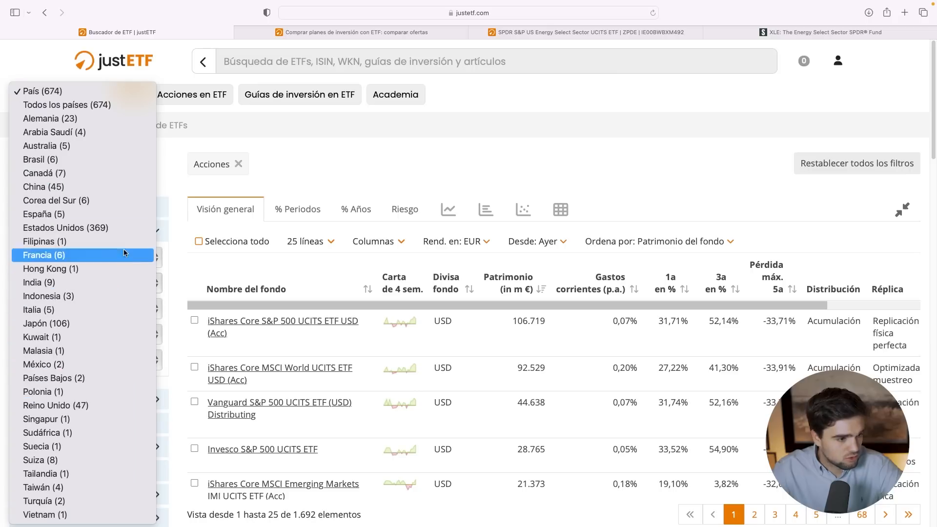
left_click(126, 228)
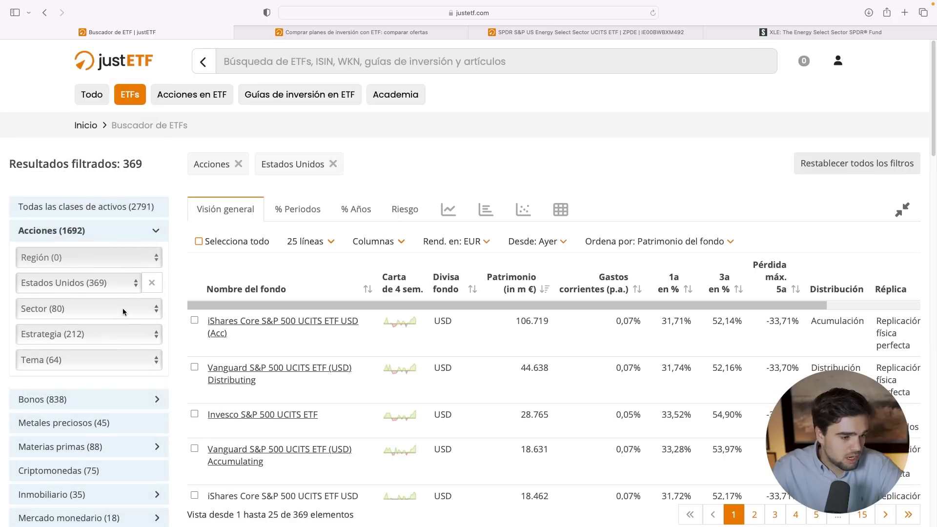
left_click(533, 291)
left_click(533, 291)
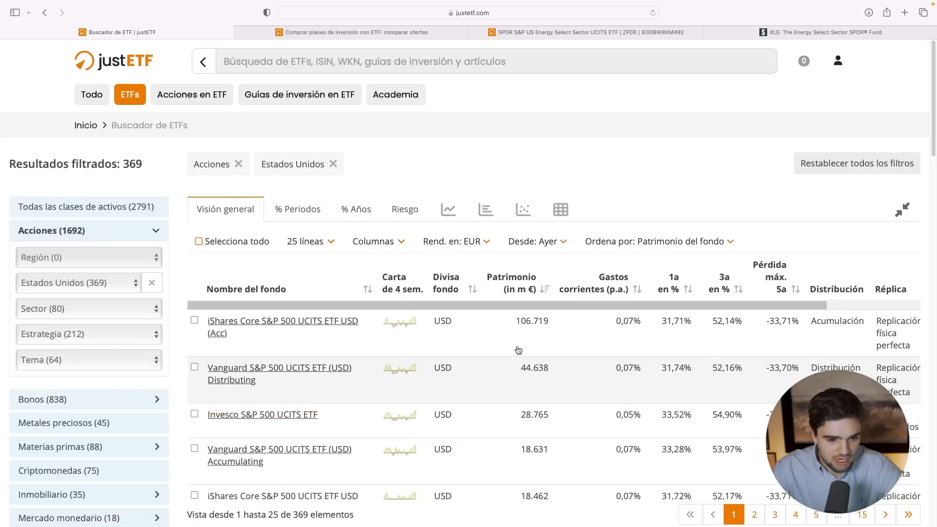
Step: Look through the tracked indices offered by the index filter for US equity ETFs, especially the S&P 500 sector, ESG and hedged variants
scroll(125, 268, "down", 6)
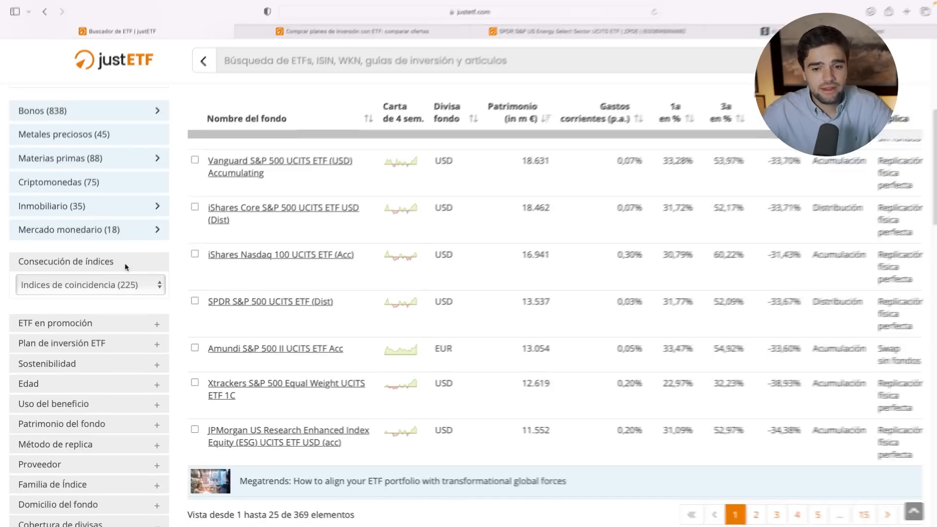
scroll(124, 263, "up", 3)
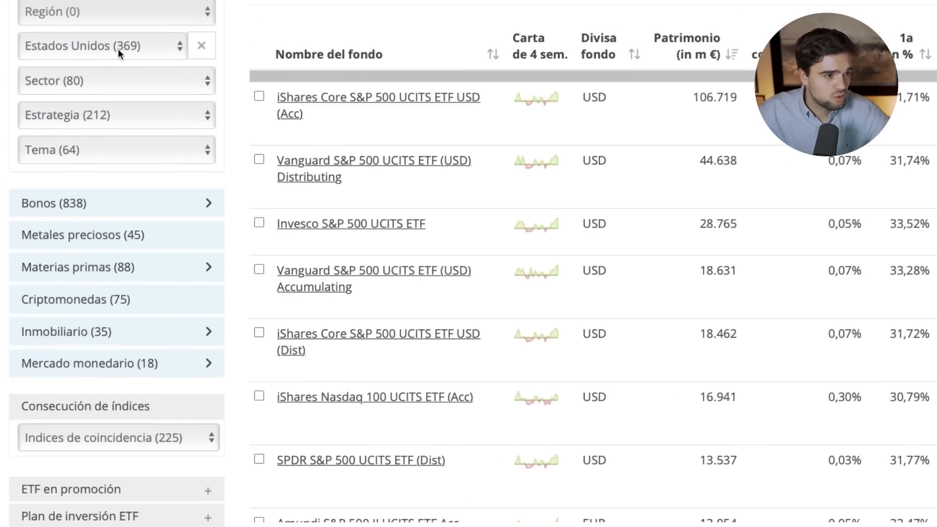
scroll(118, 49, "down", 1)
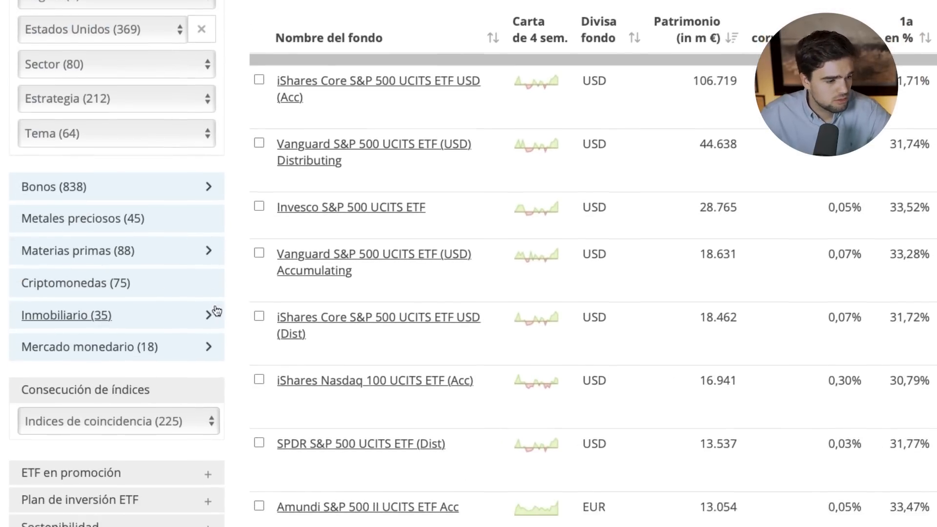
left_click_drag(37, 377, 154, 377)
left_click(150, 402)
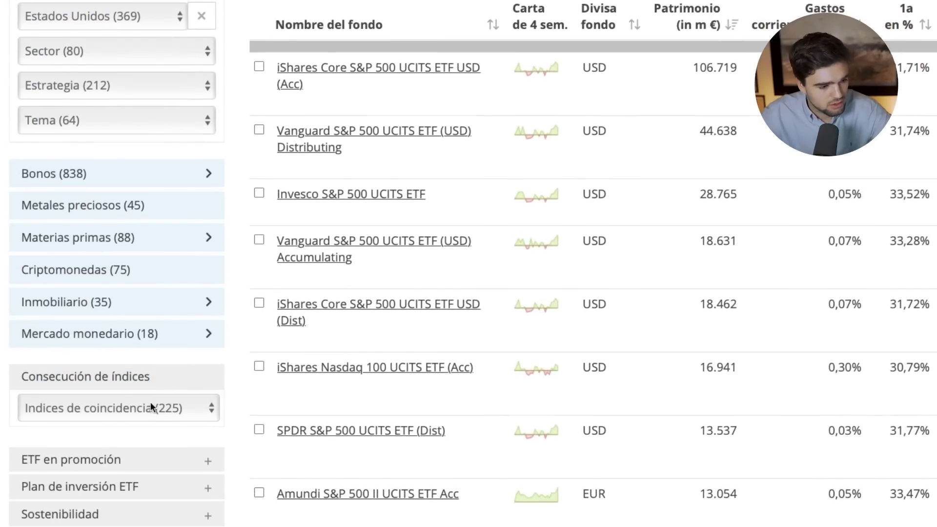
scroll(180, 419, "down", 15)
scroll(181, 418, "down", 15)
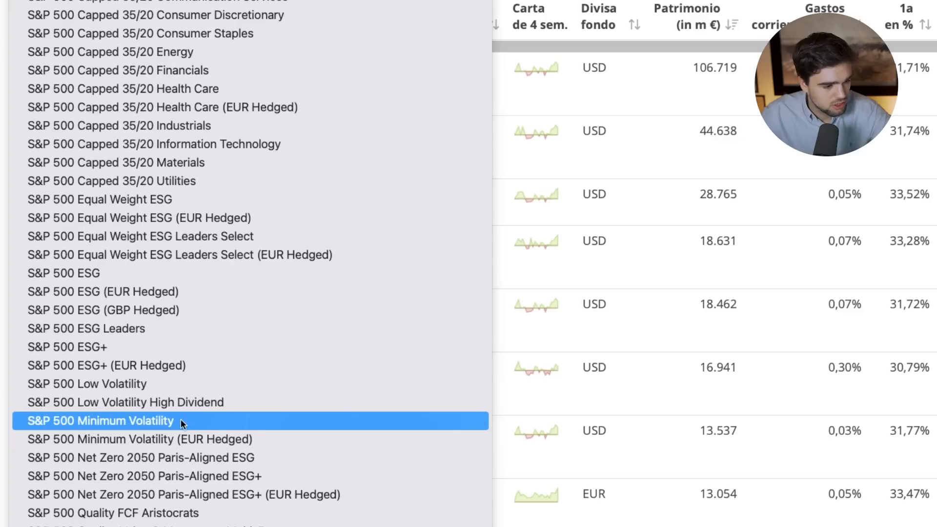
scroll(184, 412, "up", 8)
scroll(144, 283, "up", 15)
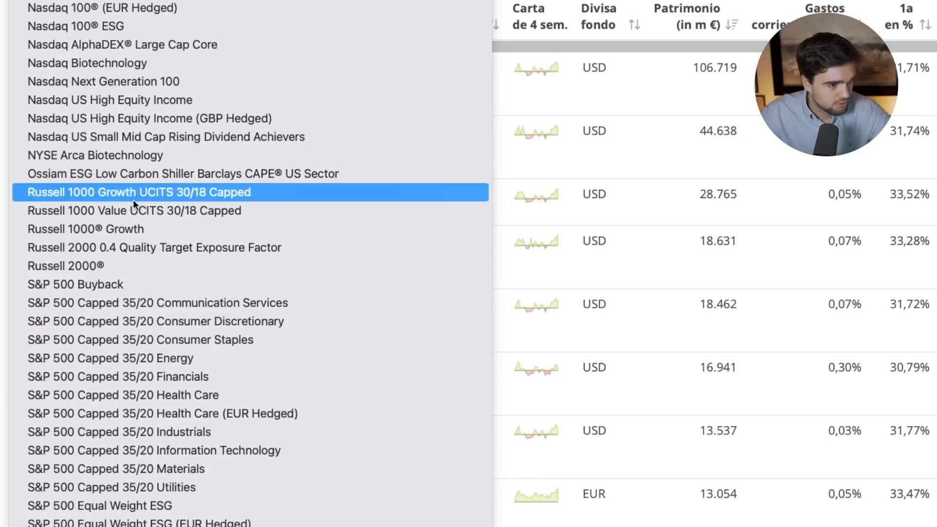
scroll(145, 300, "down", 4)
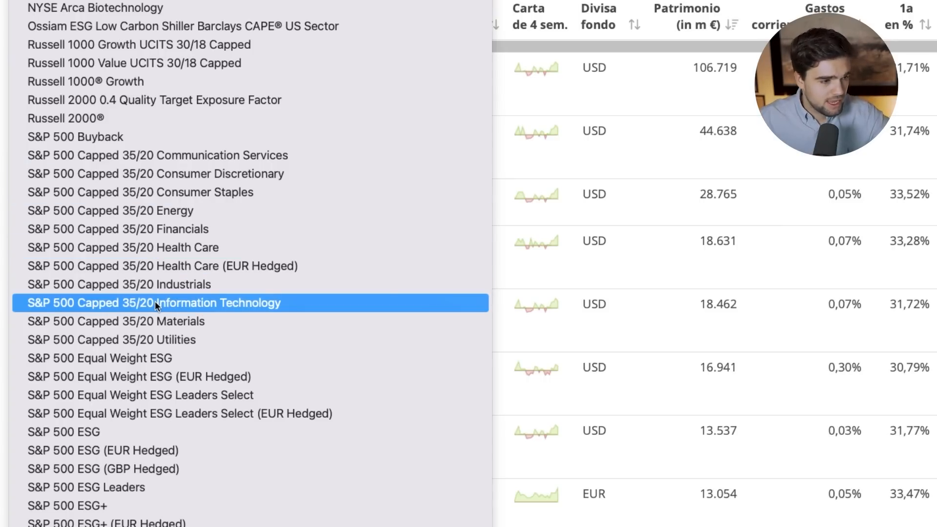
scroll(154, 300, "down", 3)
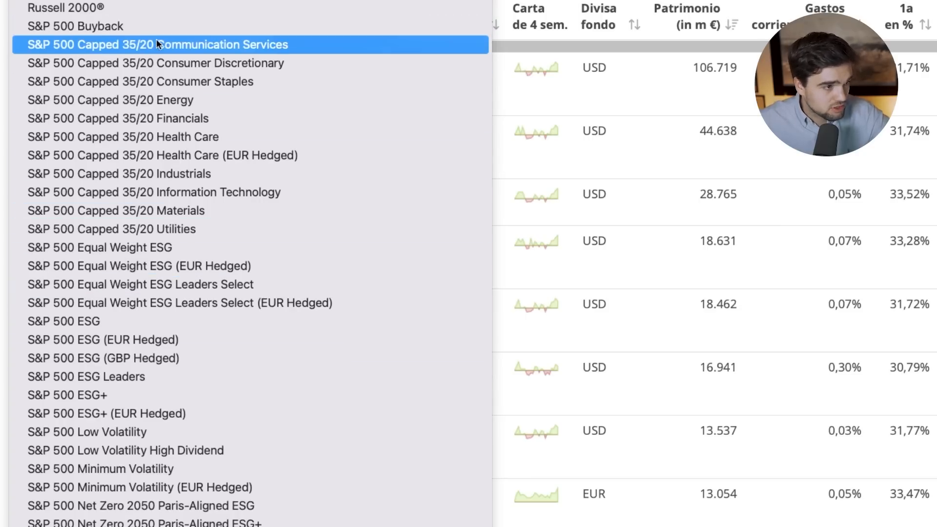
scroll(155, 38, "down", 10)
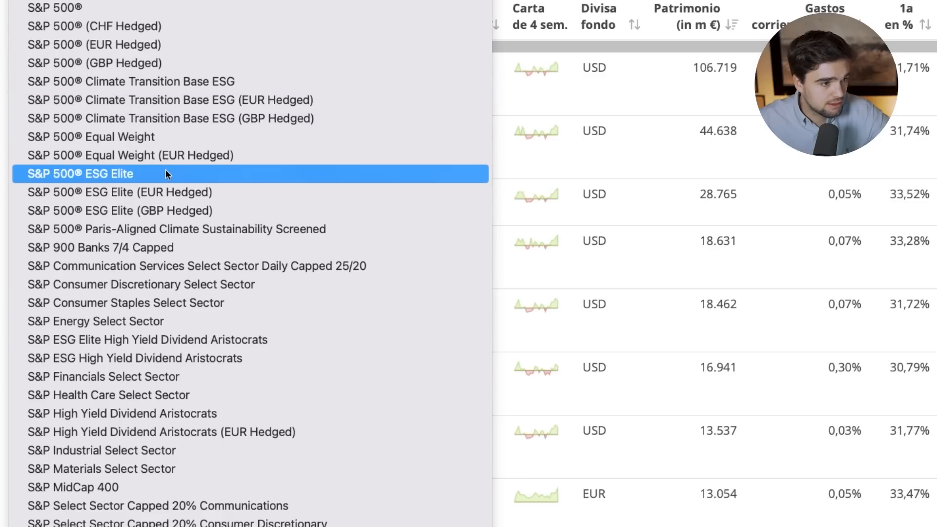
scroll(166, 169, "down", 3)
scroll(166, 174, "down", 1)
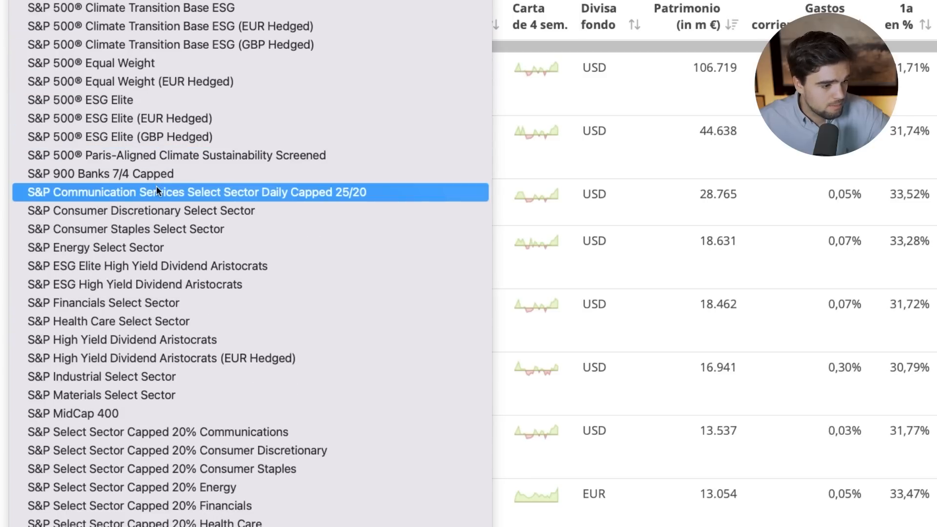
Step: Restrict the US equity ETFs to those tracking the plain S&P 500® index
scroll(139, 327, "up", 5)
scroll(114, 264, "up", 3)
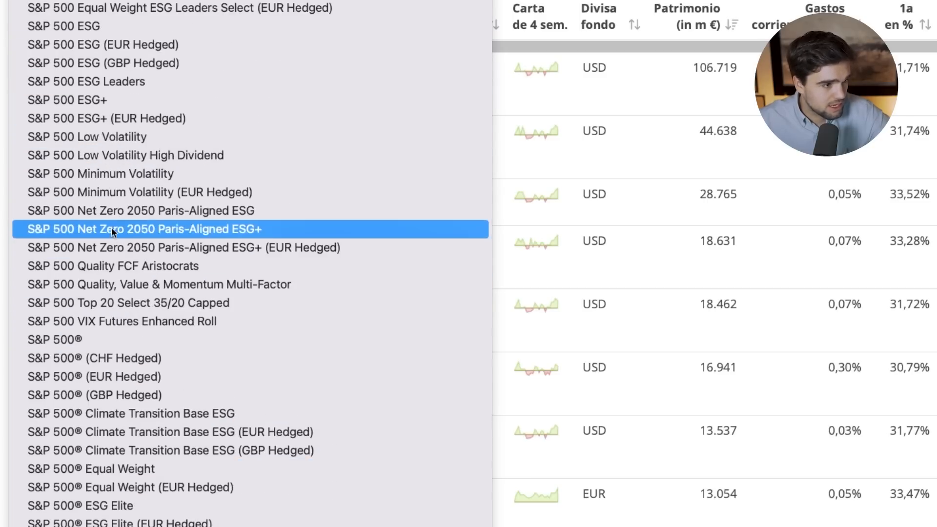
scroll(150, 231, "up", 8)
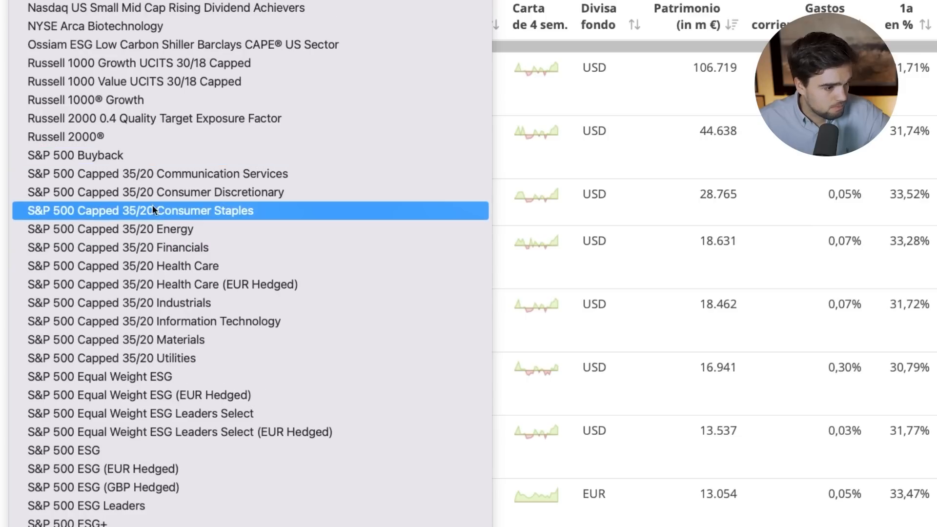
scroll(153, 205, "down", 3)
scroll(156, 215, "down", 8)
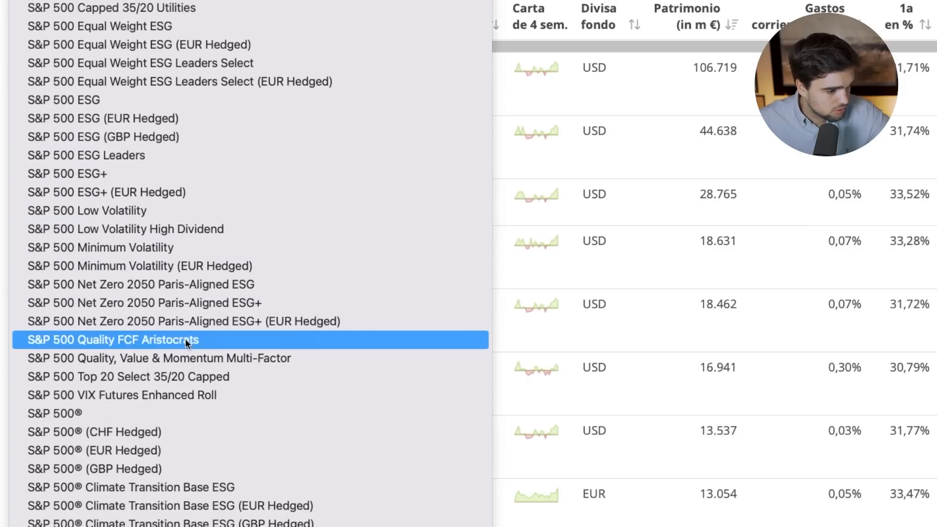
left_click(89, 414)
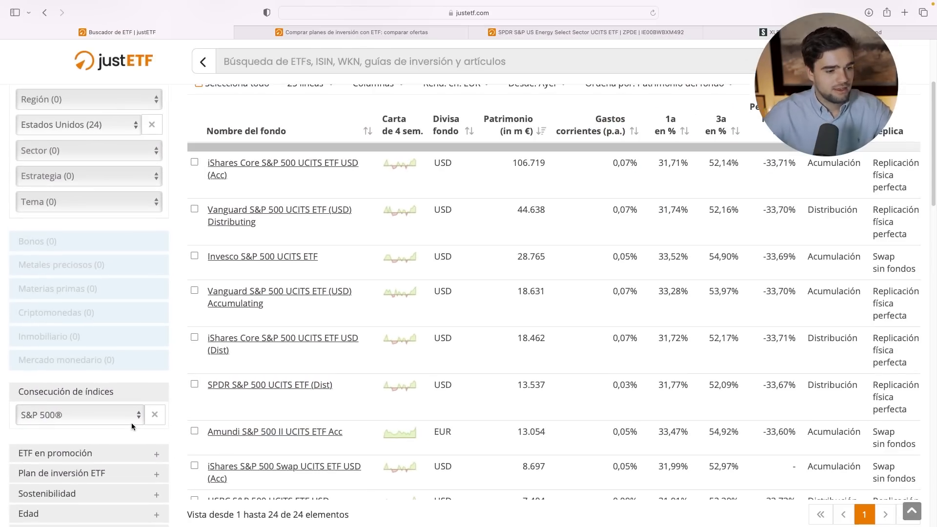
Step: Review the number of matches and the list of US ETFs that track the S&P 500®
scroll(142, 423, "up", 5)
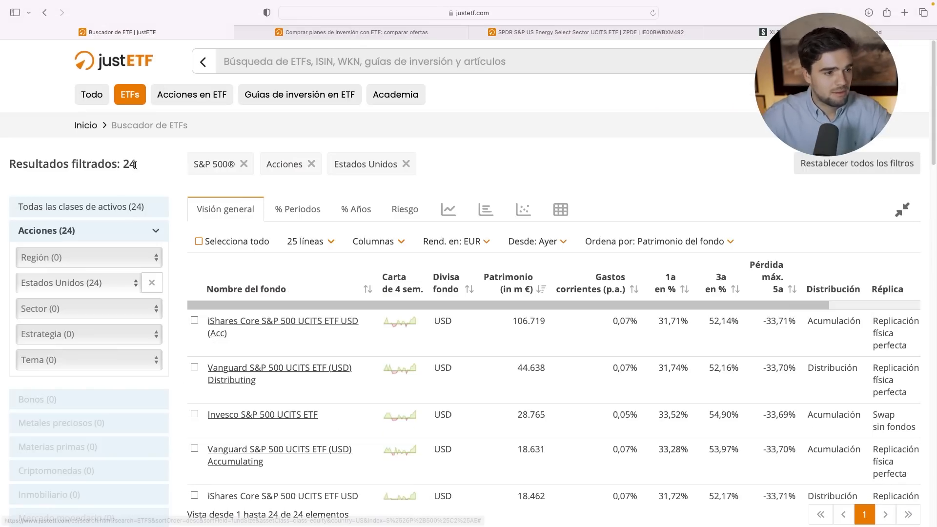
left_click_drag(148, 140, 120, 141)
scroll(314, 151, "down", 4)
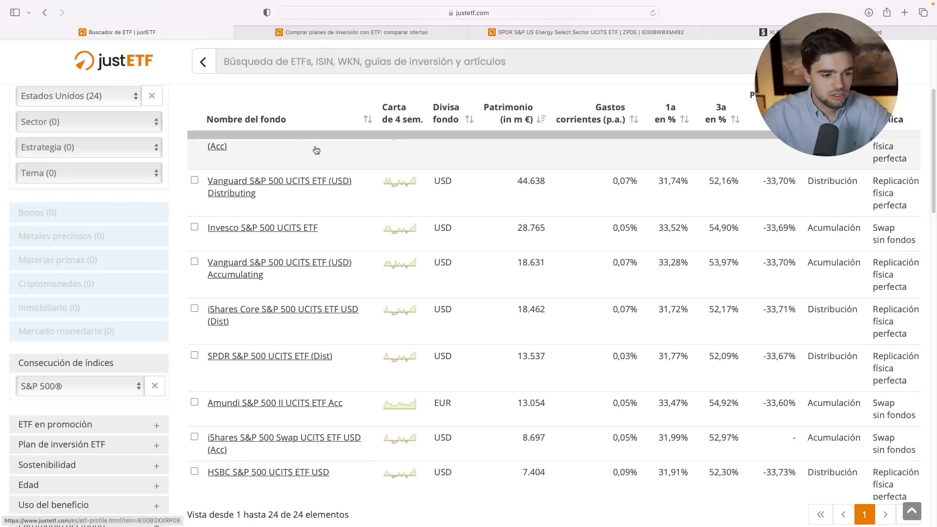
scroll(352, 337, "down", 9)
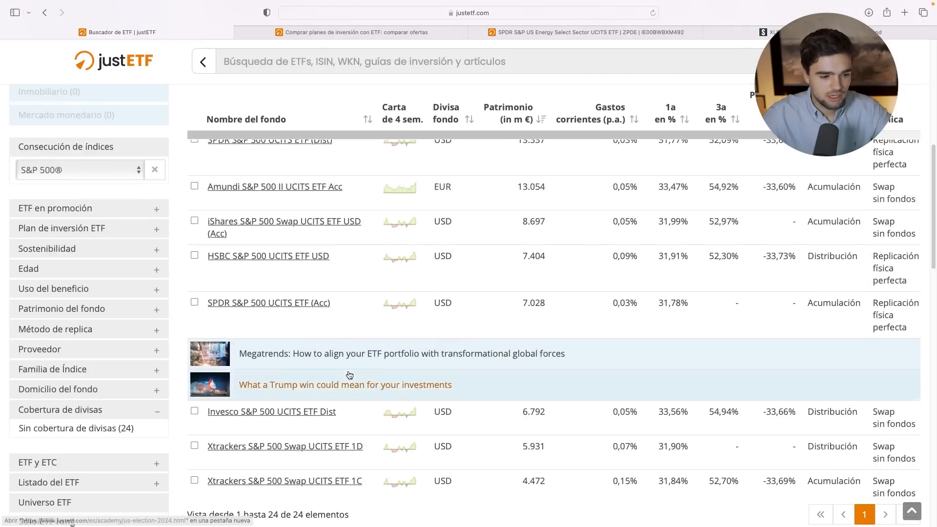
scroll(349, 367, "down", 5)
scroll(342, 361, "up", 13)
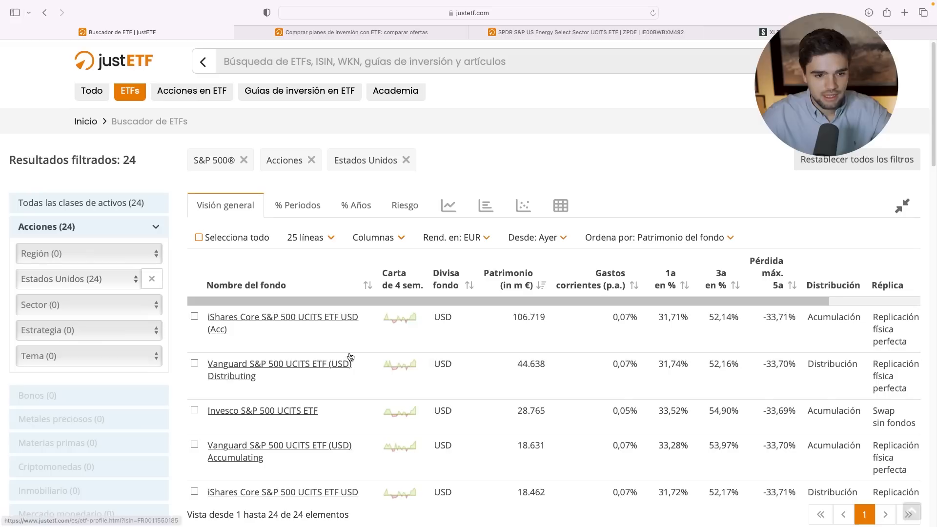
Step: Sort the S&P 500® ETFs by ongoing charges, cheapest first, and return to sorting by fund size, largest first
left_click(523, 281)
left_click(524, 281)
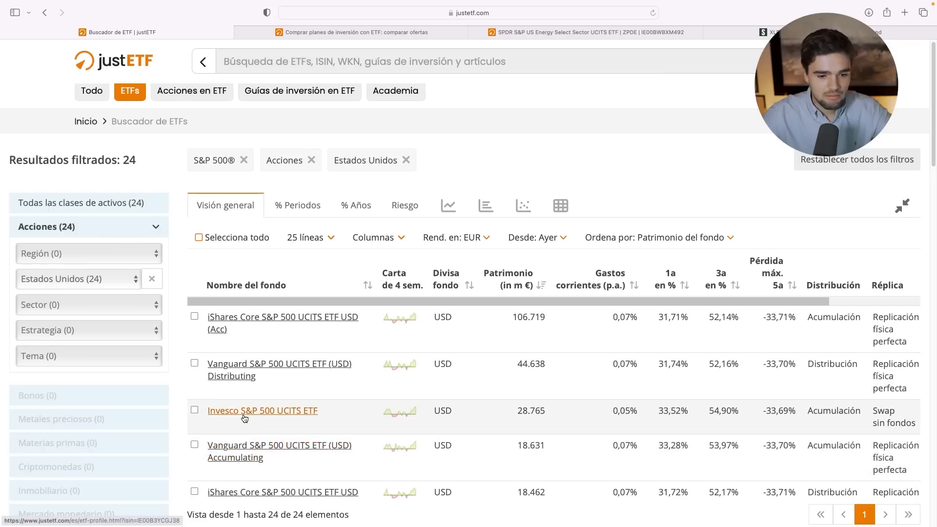
left_click(615, 284)
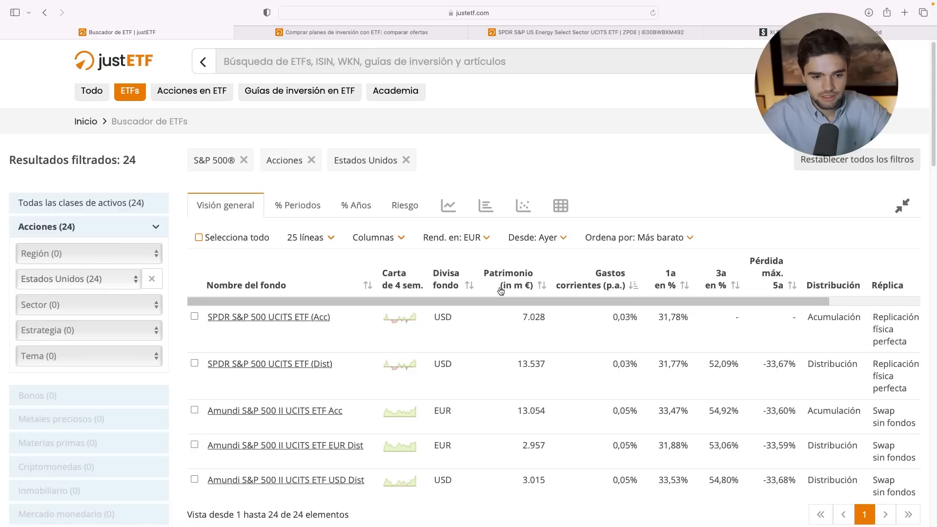
left_click(540, 284)
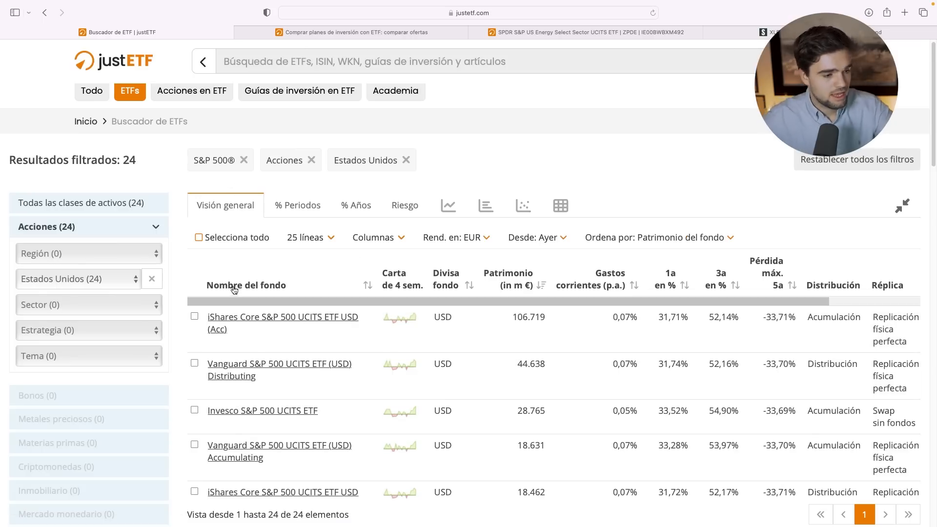
Step: Restrict the S&P 500® ETFs to Sin cobertura de divisas in the currency hedging filter
scroll(415, 259, "down", 1)
scroll(415, 260, "down", 5)
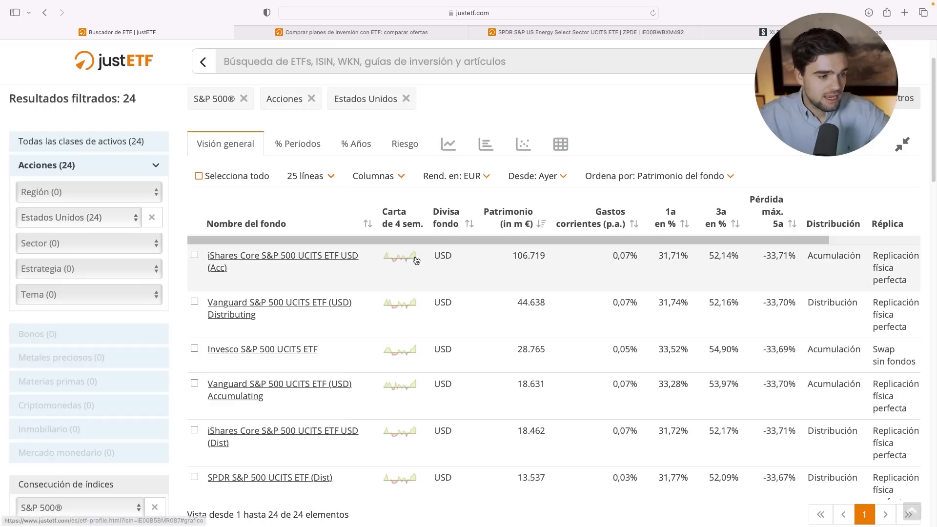
scroll(41, 430, "down", 4)
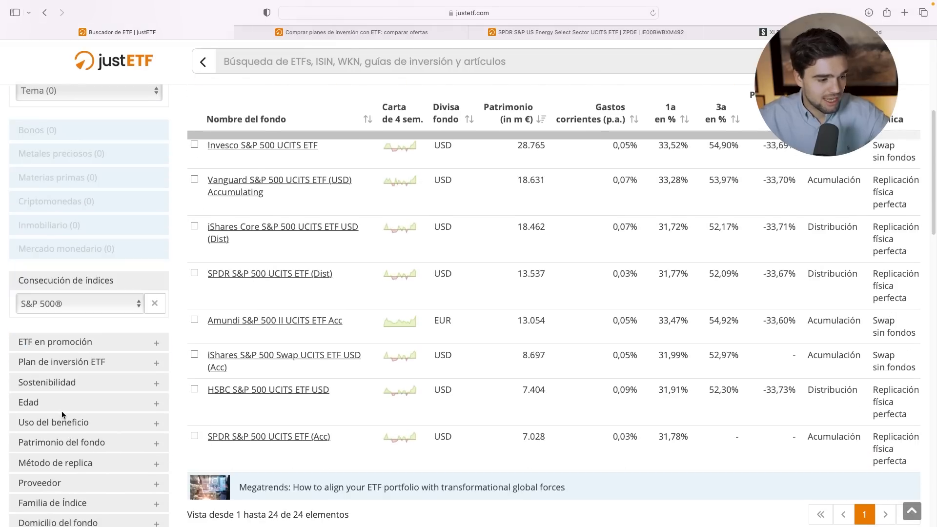
scroll(68, 424, "down", 1)
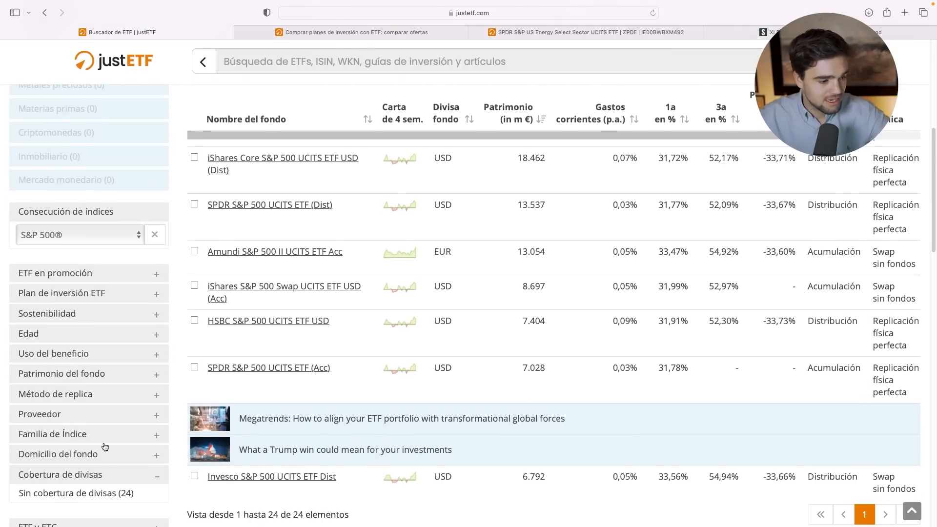
scroll(88, 471, "down", 2)
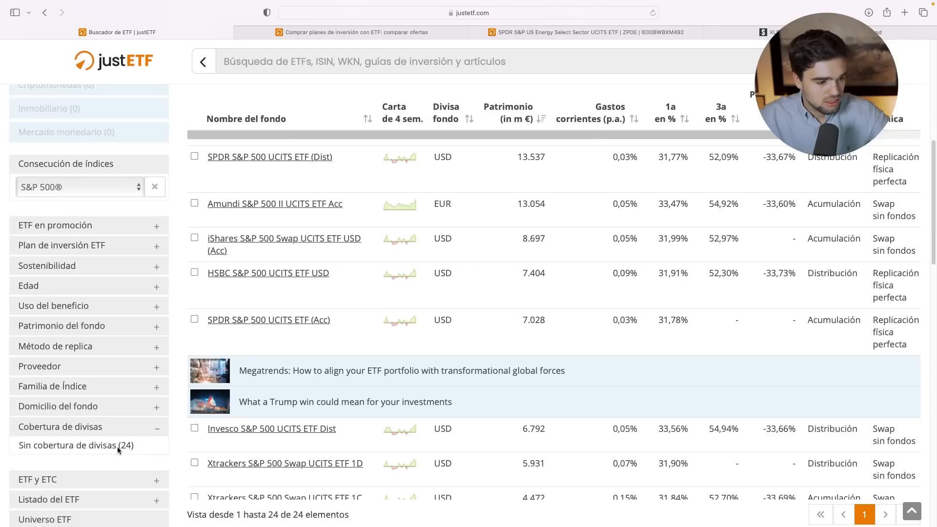
Step: Clear the S&P 500® index filter so the US equity ETFs of all indices are listed again
left_click(113, 194)
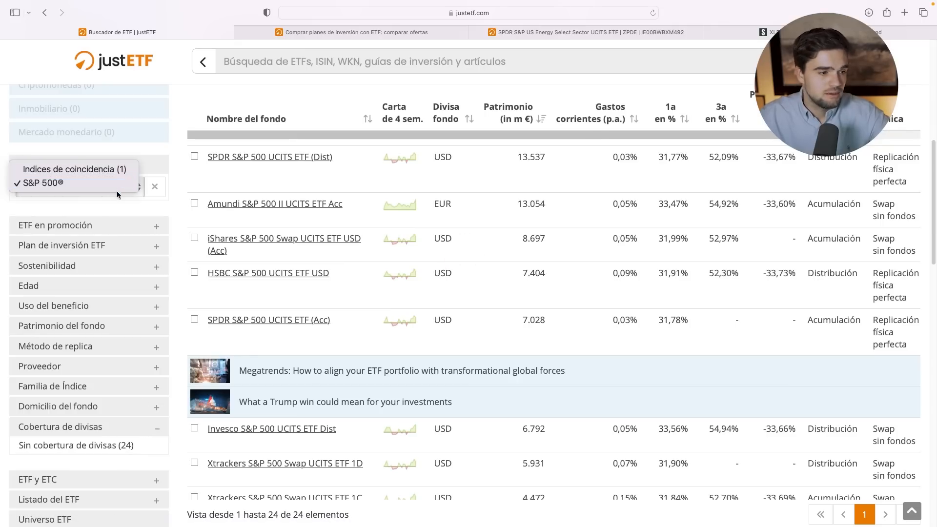
left_click(110, 171)
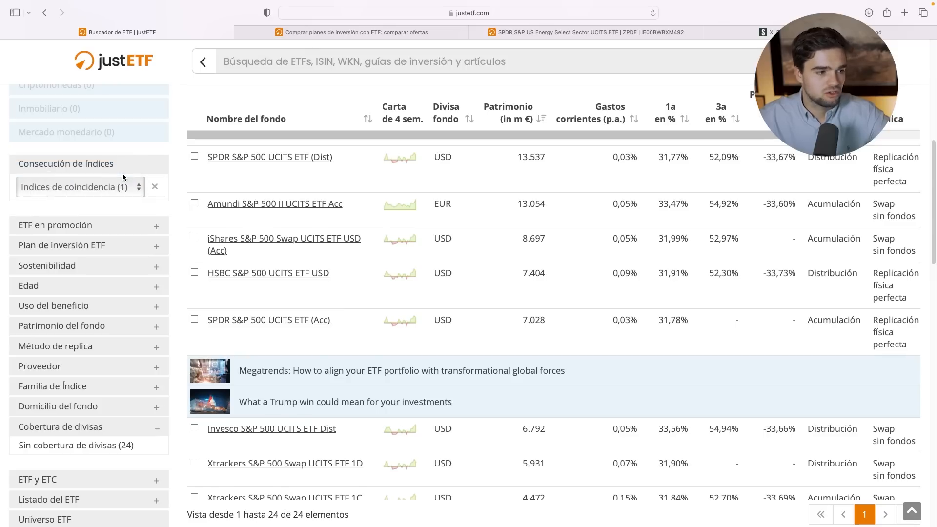
left_click(122, 183)
left_click(122, 183)
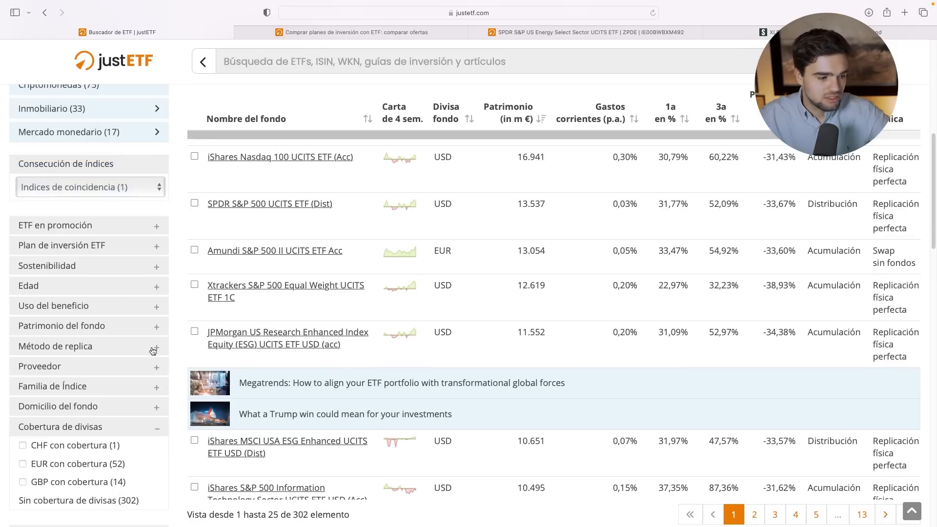
Step: Set the currency hedging filter for the US equity ETFs to EUR con cobertura
scroll(166, 354, "up", 8)
scroll(184, 359, "down", 5)
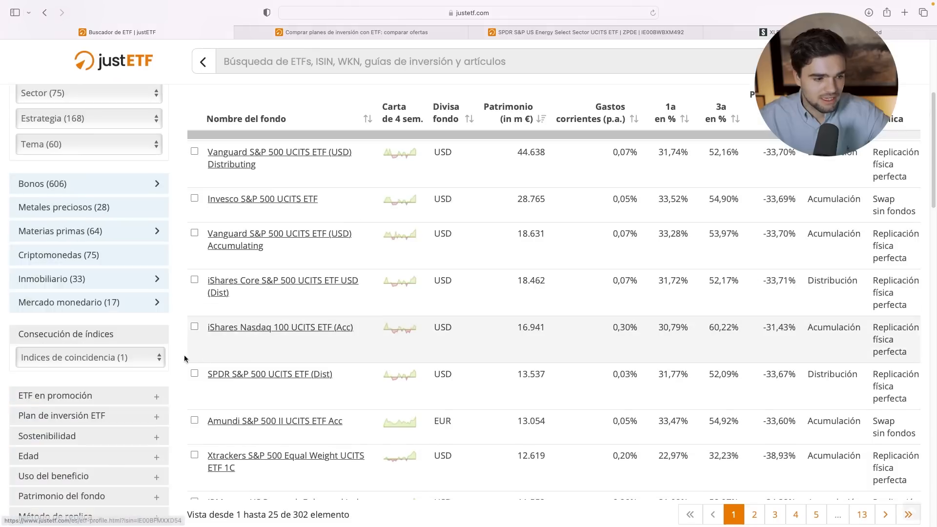
scroll(184, 359, "down", 5)
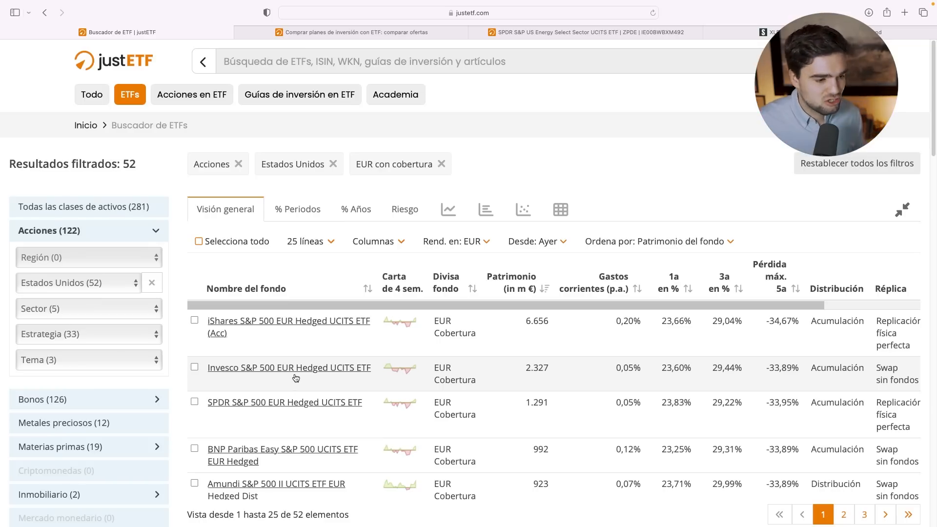
Step: Filter the ETFs by the S&P 500® (EUR Hedged) index and remove the EUR con cobertura filter
scroll(296, 379, "down", 6)
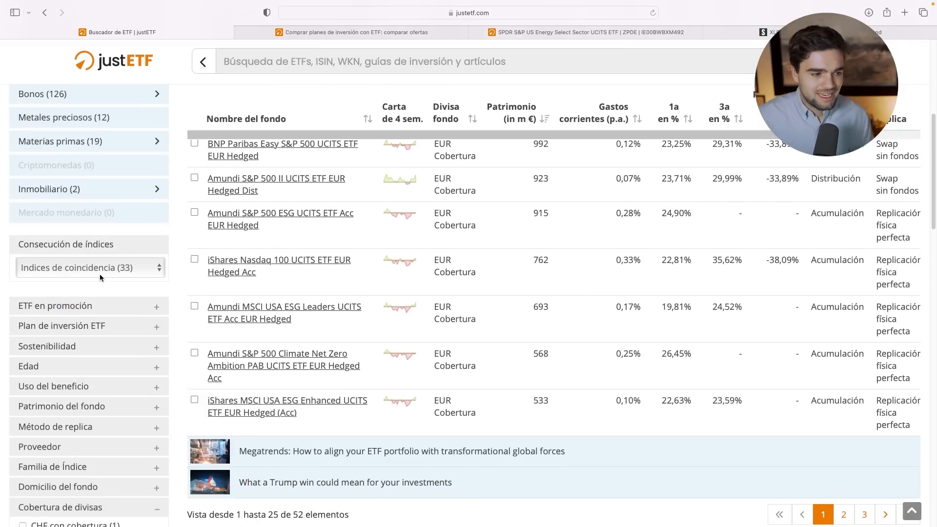
left_click(103, 268)
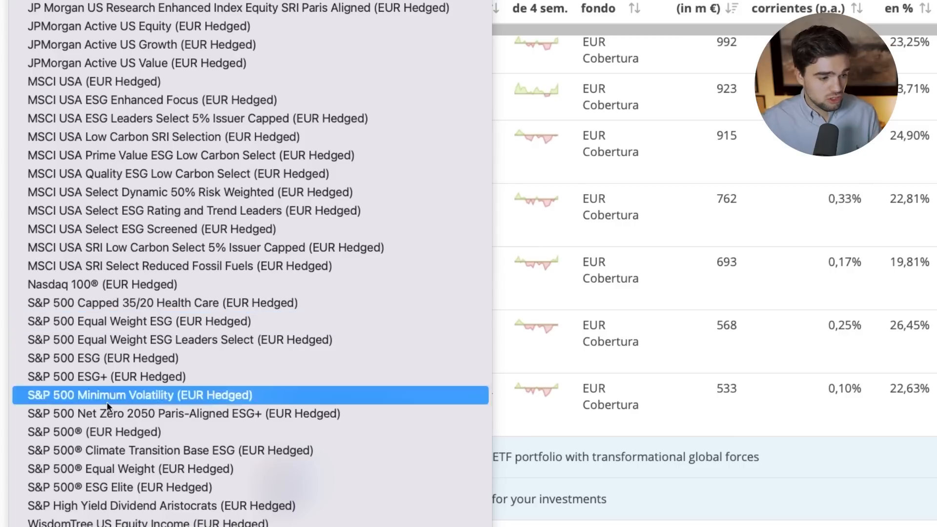
left_click(69, 437)
scroll(70, 454, "down", 3)
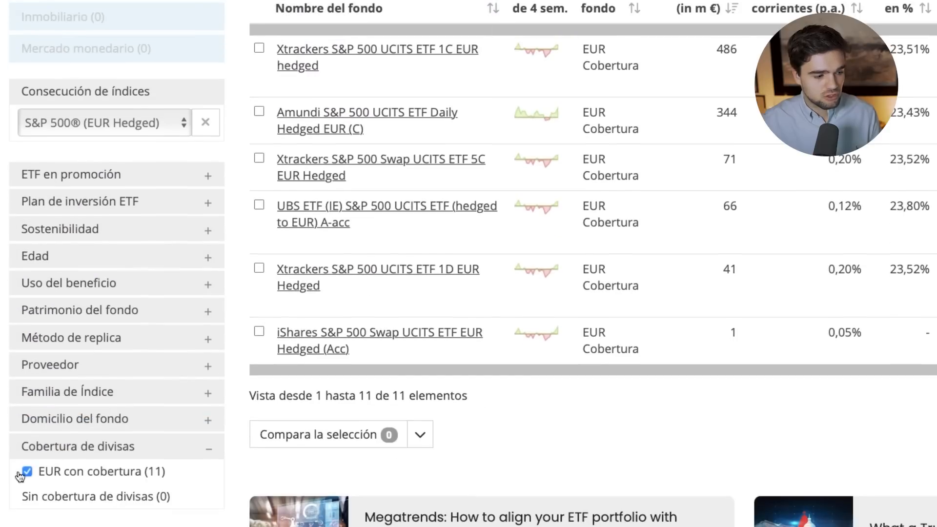
scroll(162, 138, "up", 10)
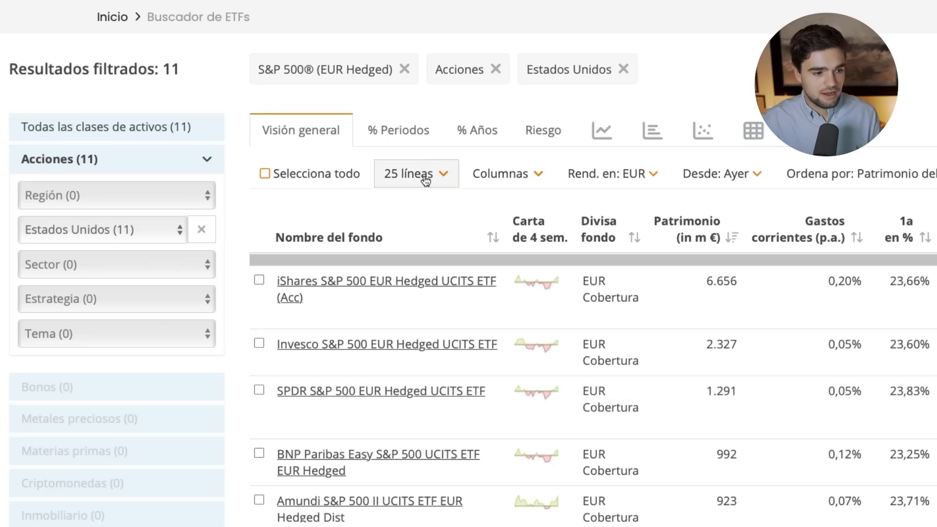
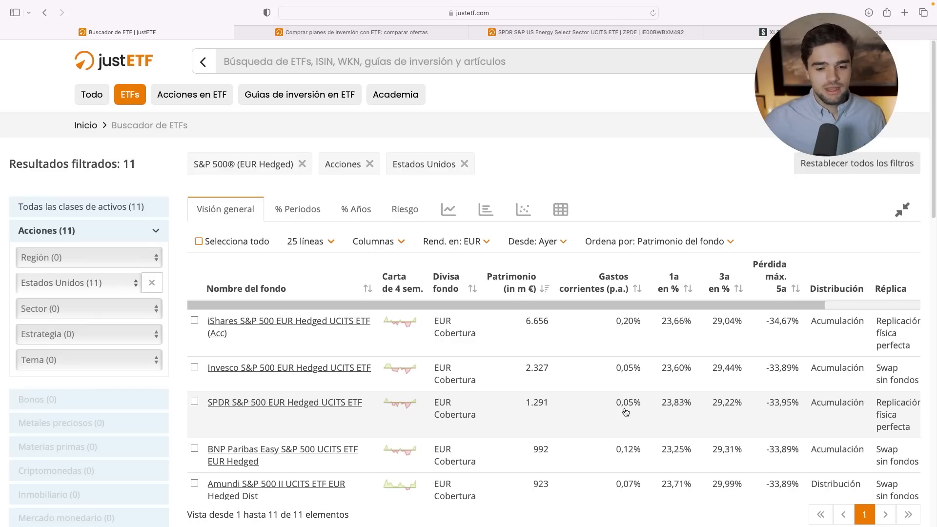
Step: Clear the Estados Unidos country filter and the S&P 500® (EUR Hedged) index filter so all equity ETFs are listed
scroll(626, 413, "down", 3)
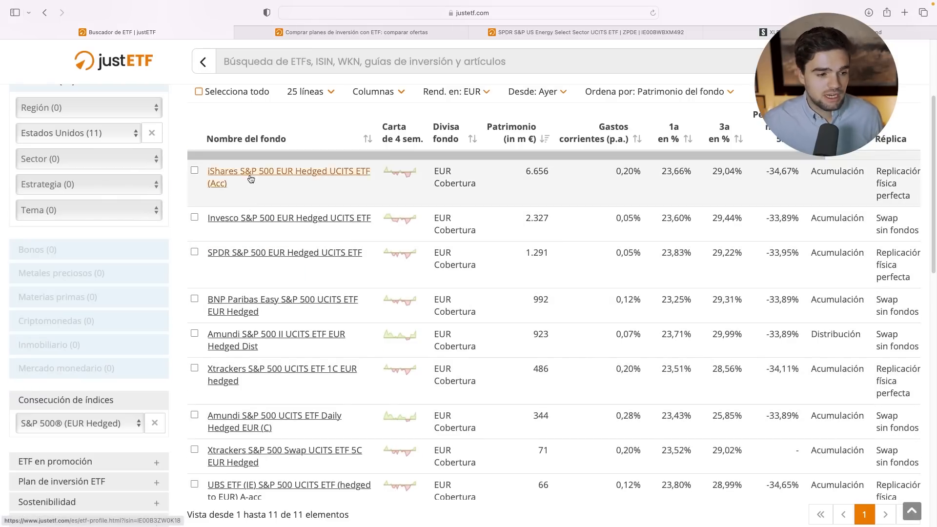
scroll(557, 188, "up", 3)
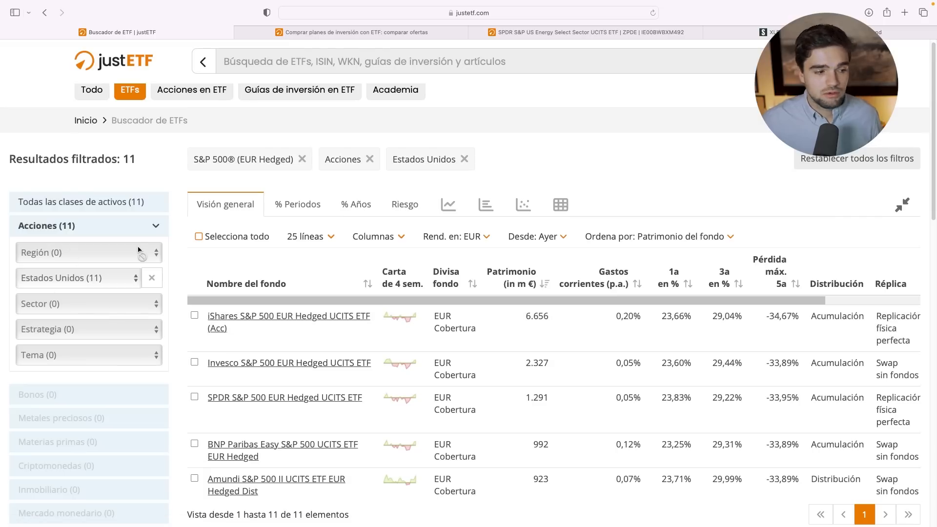
left_click(152, 280)
scroll(145, 375, "down", 4)
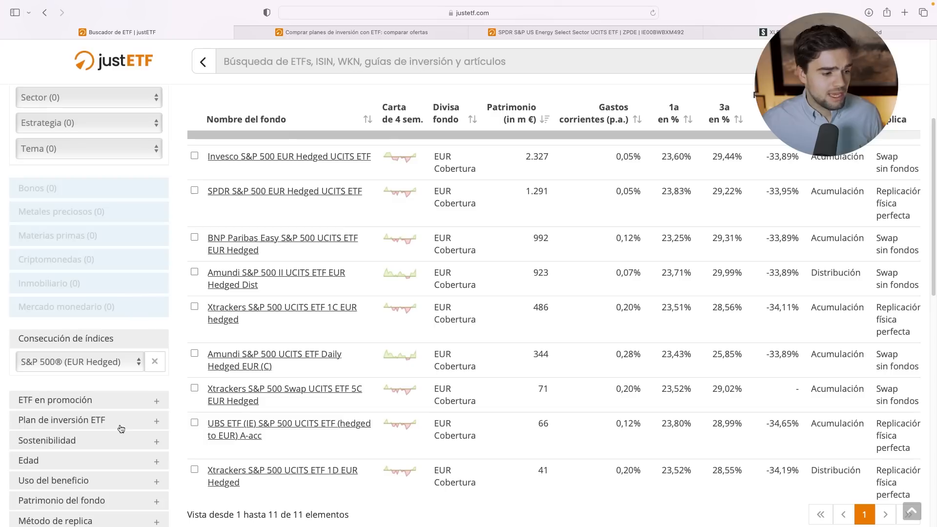
left_click(154, 361)
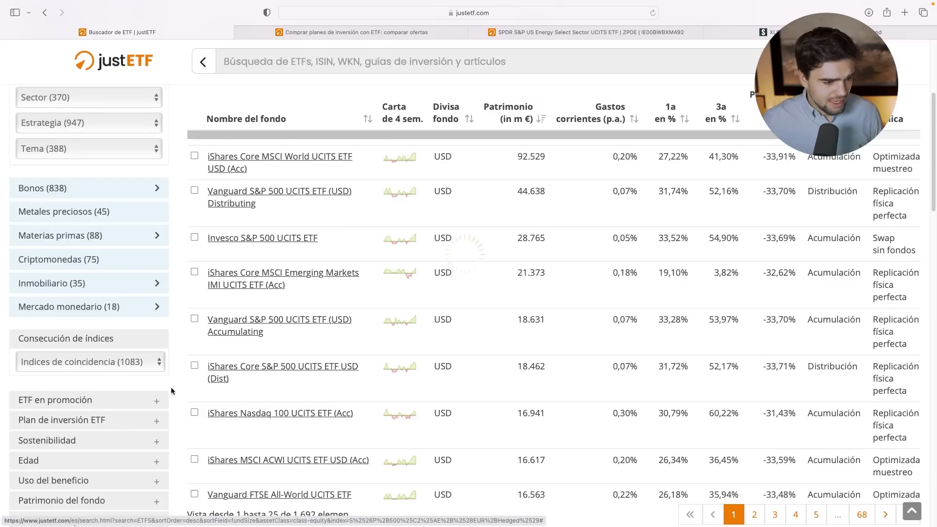
Step: Look over the index list and the Cobertura de divisas filter options available for all equity ETFs
left_click(121, 362)
left_click(134, 347)
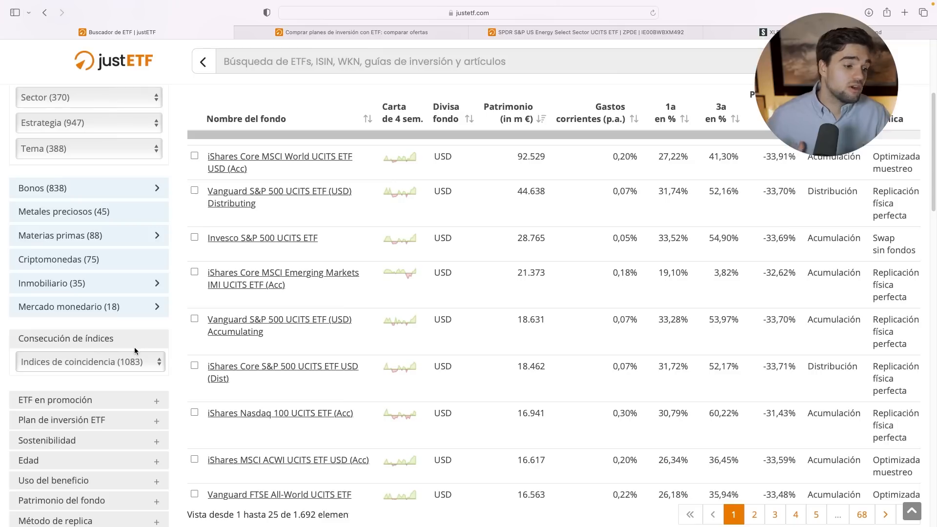
scroll(91, 474, "down", 3)
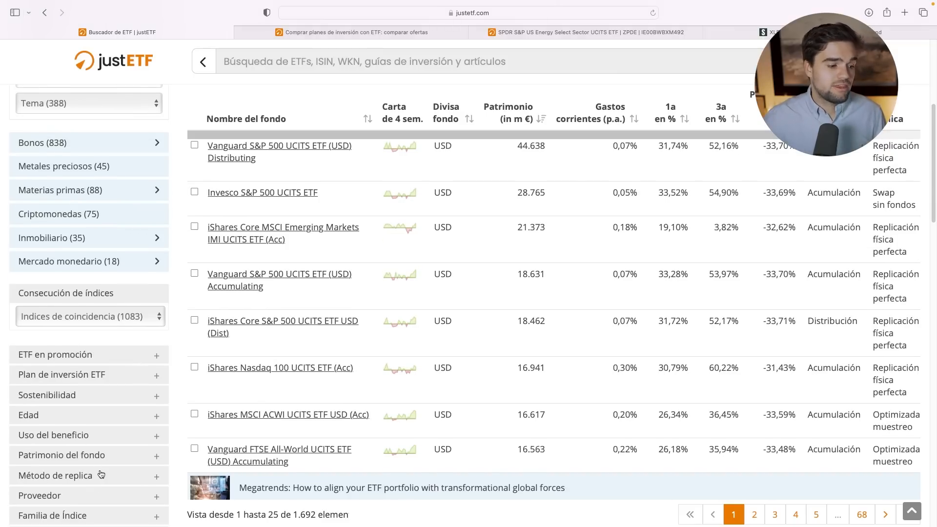
scroll(91, 490, "down", 5)
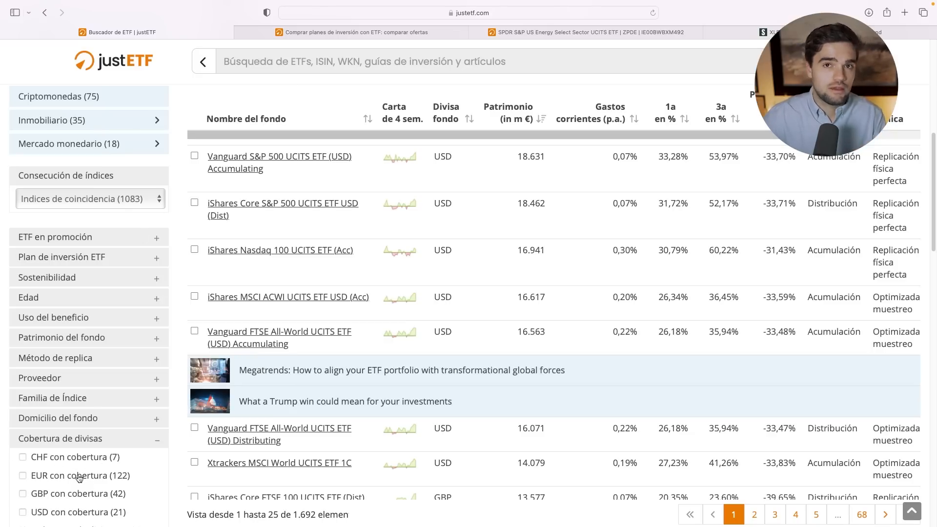
left_click(83, 429)
Step: Return to the equity ETFs filtered by Estados Unidos and Energía and look through the listed funds
scroll(168, 184, "up", 10)
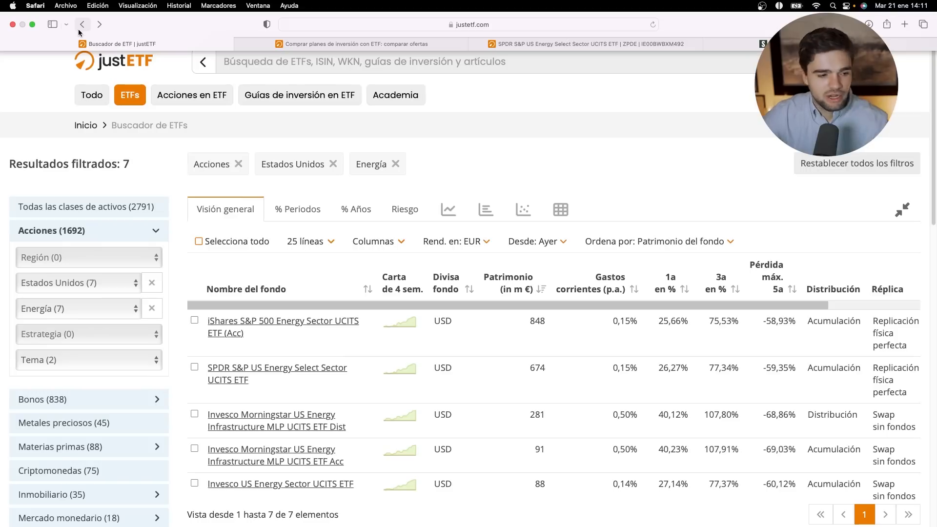
left_click_drag(10, 165, 97, 164)
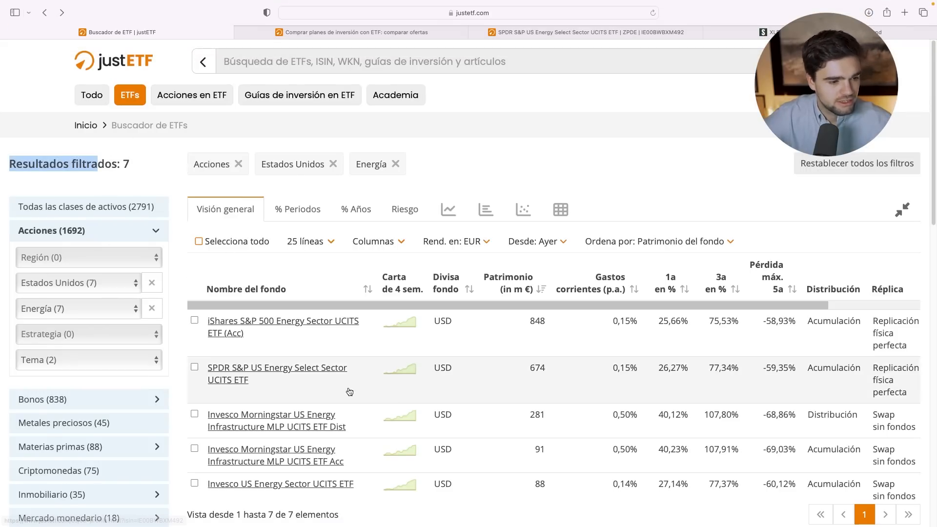
scroll(350, 385, "down", 2)
scroll(350, 323, "down", 2)
scroll(332, 314, "up", 4)
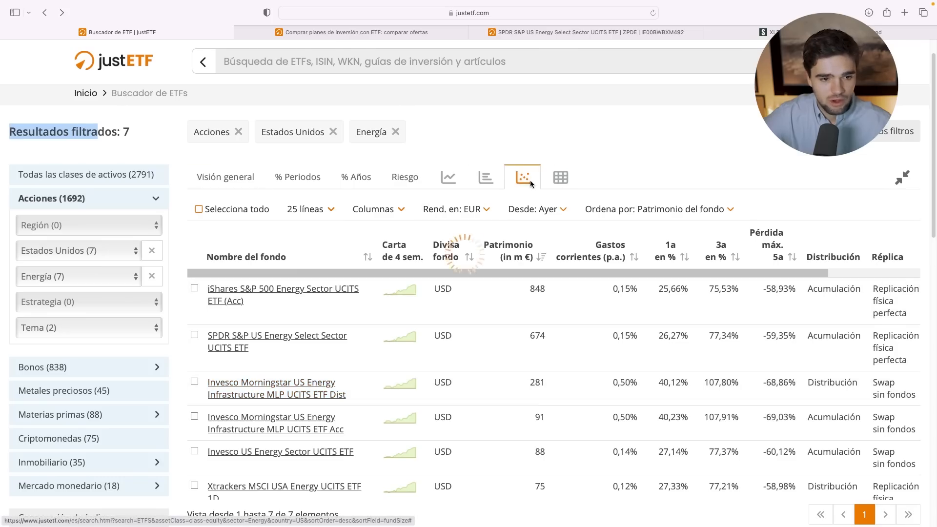
Step: Show the US energy ETFs in the risk-return scatter chart, try the 3-year period and go back to 1 year
left_click(528, 180)
scroll(517, 168, "down", 1)
scroll(498, 185, "down", 1)
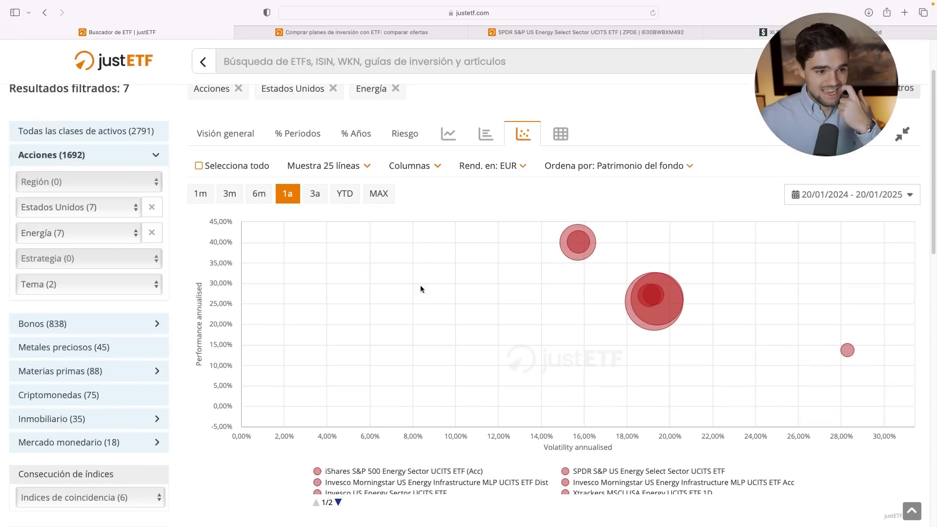
left_click(317, 204)
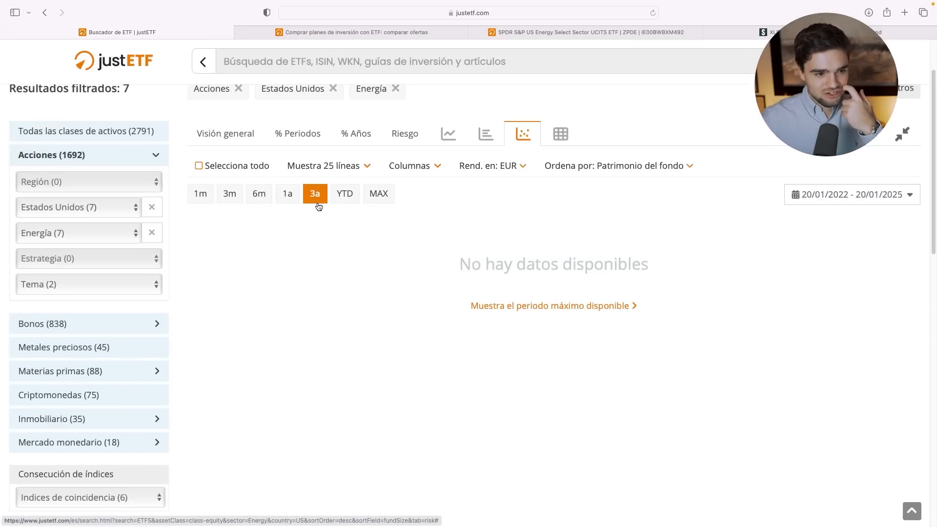
left_click(287, 195)
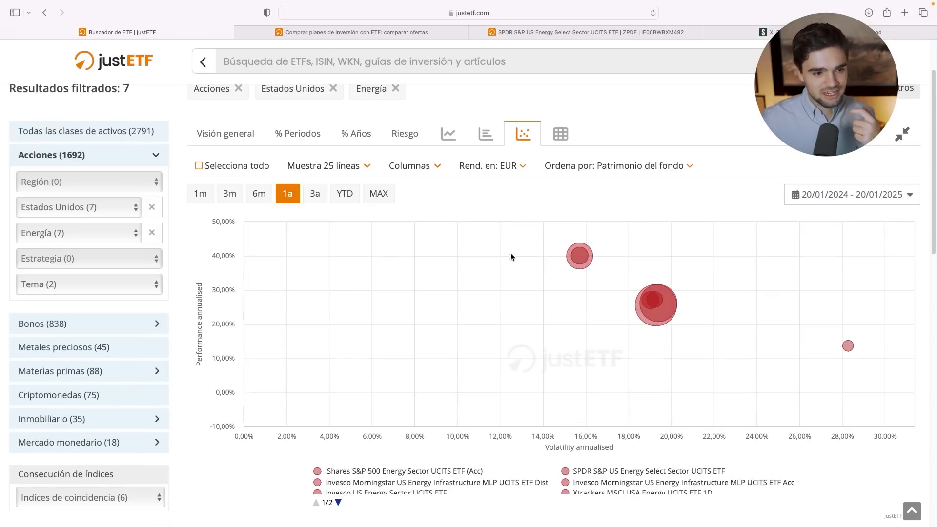
mouse_move(581, 252)
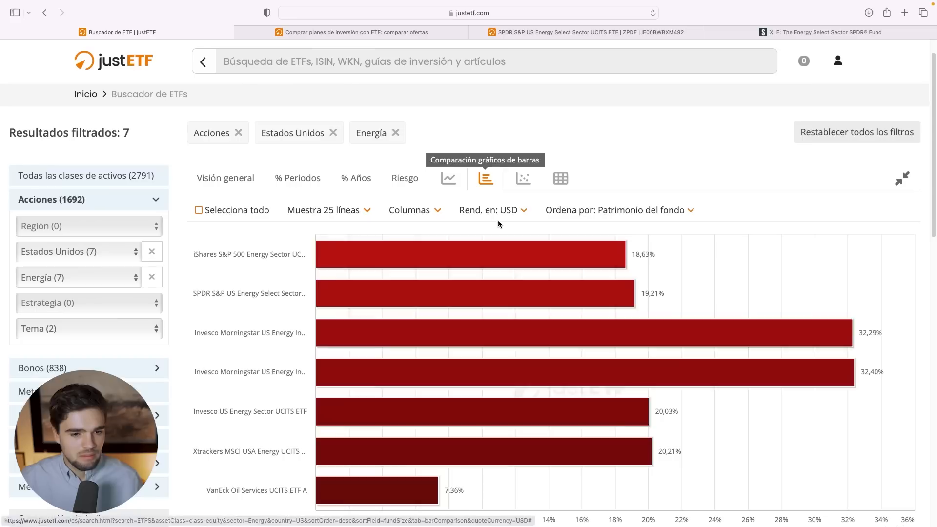
Step: Compare the US energy ETFs' returns in the bar chart over several periods, including 6 months, ending on 1 year
scroll(702, 221, "down", 1)
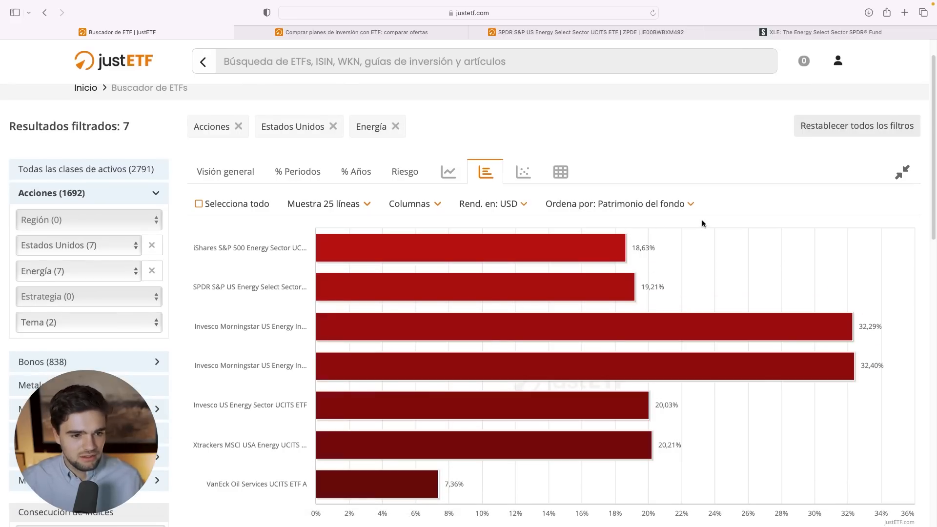
scroll(702, 219, "down", 1)
scroll(708, 236, "down", 3)
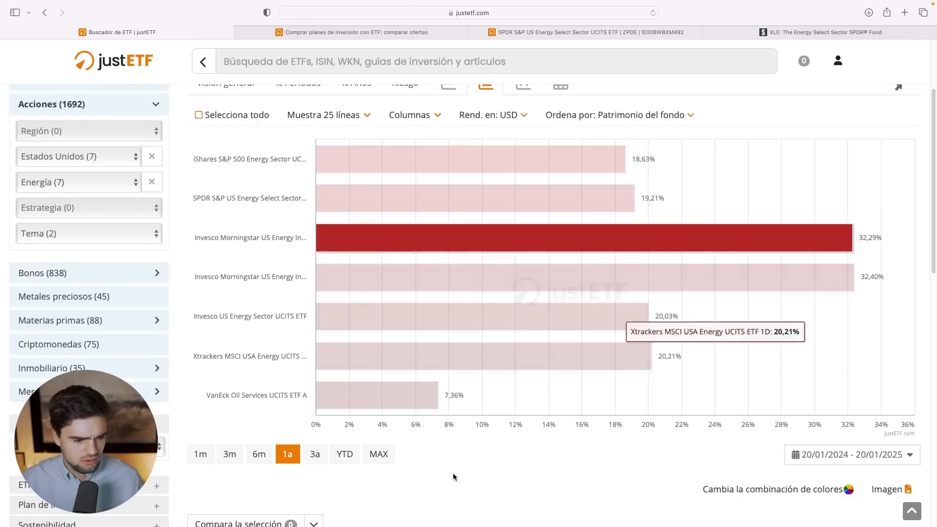
left_click(315, 455)
left_click(288, 455)
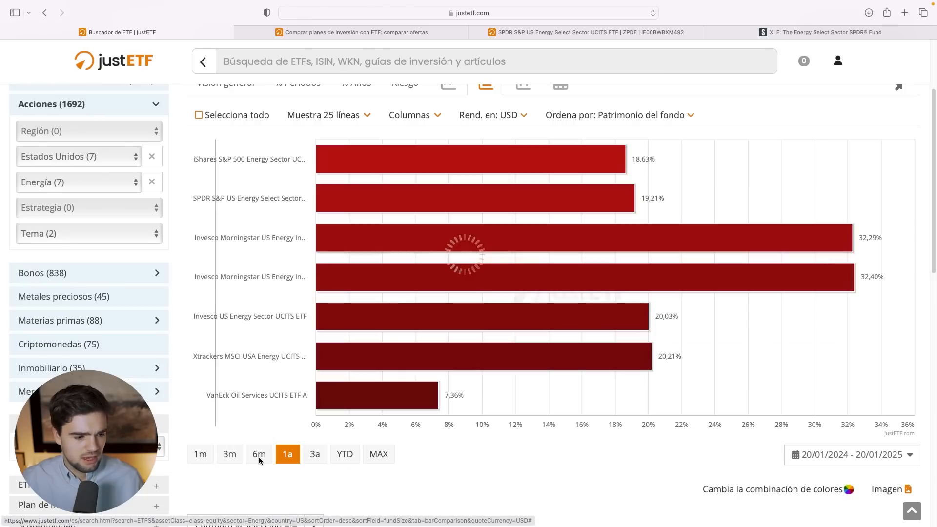
left_click(258, 458)
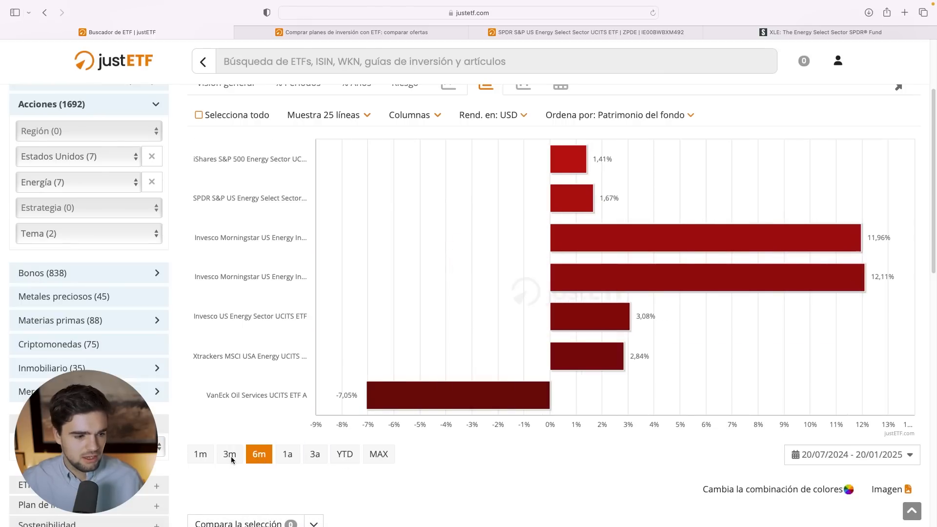
left_click(230, 456)
left_click(256, 459)
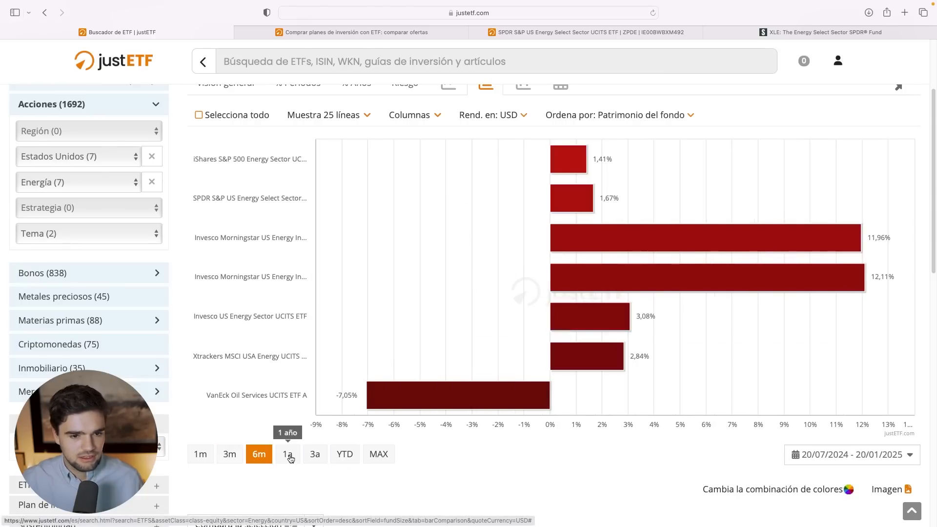
left_click(288, 455)
scroll(732, 256, "up", 2)
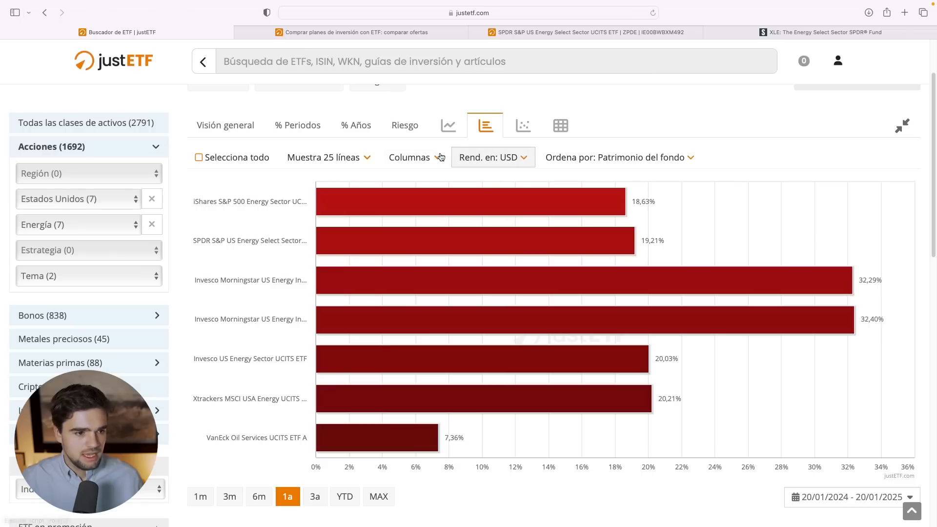
Step: Display the US energy ETFs' monthly returns table and examine the month-by-month performance of each fund
left_click(523, 125)
left_click(566, 124)
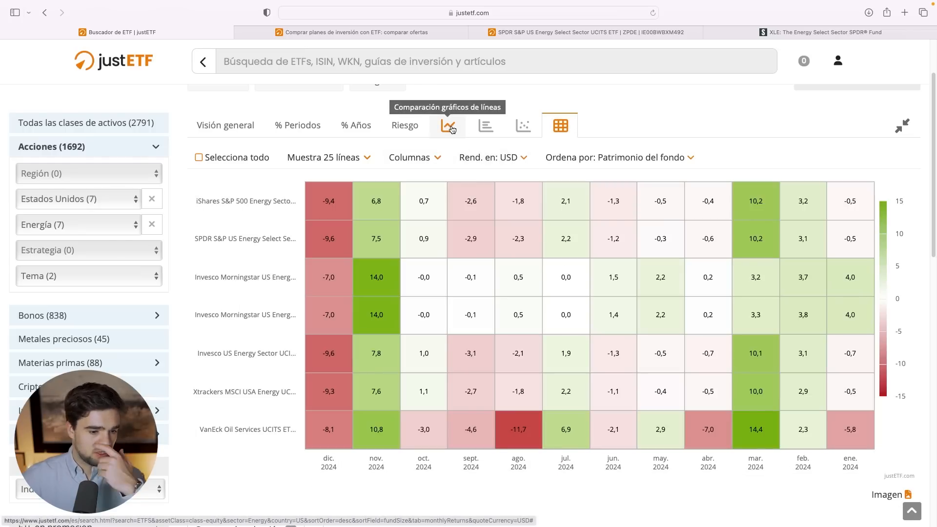
scroll(600, 312, "down", 5)
scroll(650, 293, "up", 8)
scroll(747, 286, "down", 6)
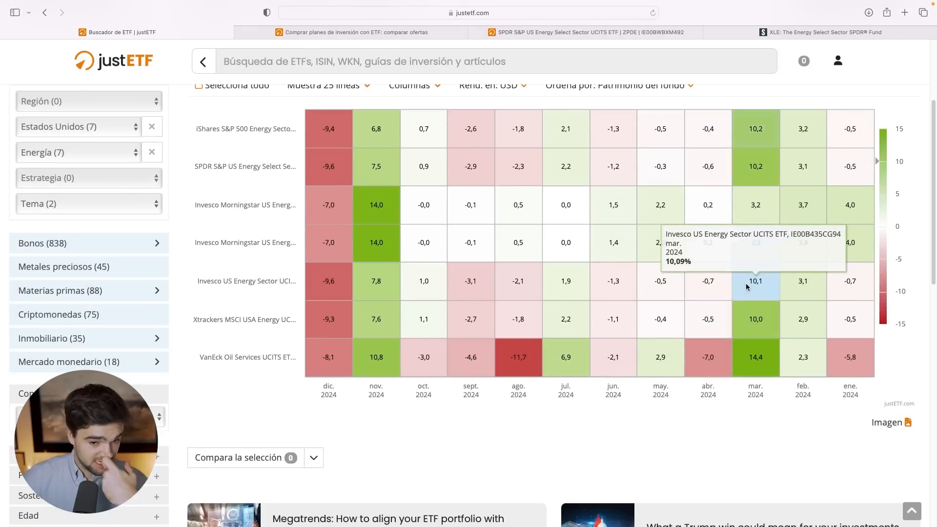
scroll(732, 283, "up", 4)
Step: Display the US energy ETFs in the line comparison chart and examine how their performance evolves over the year
left_click(449, 209)
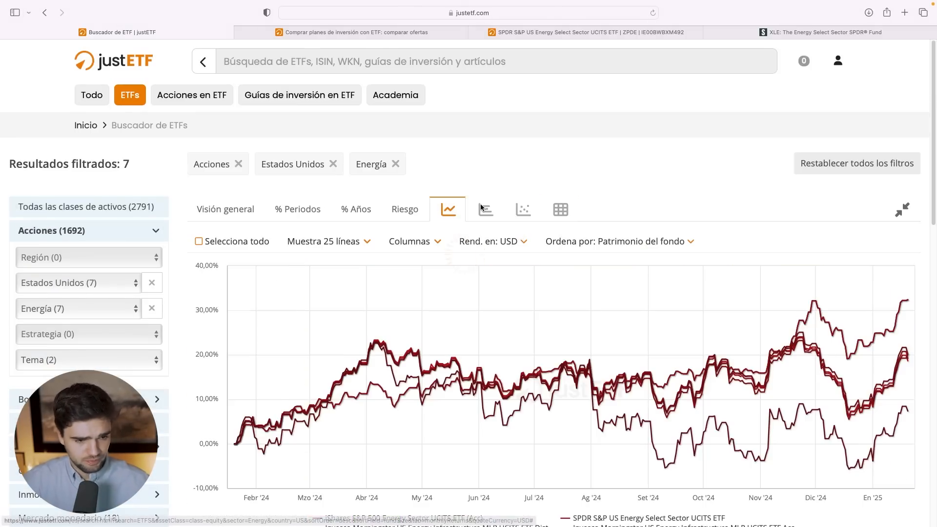
scroll(476, 225, "down", 1)
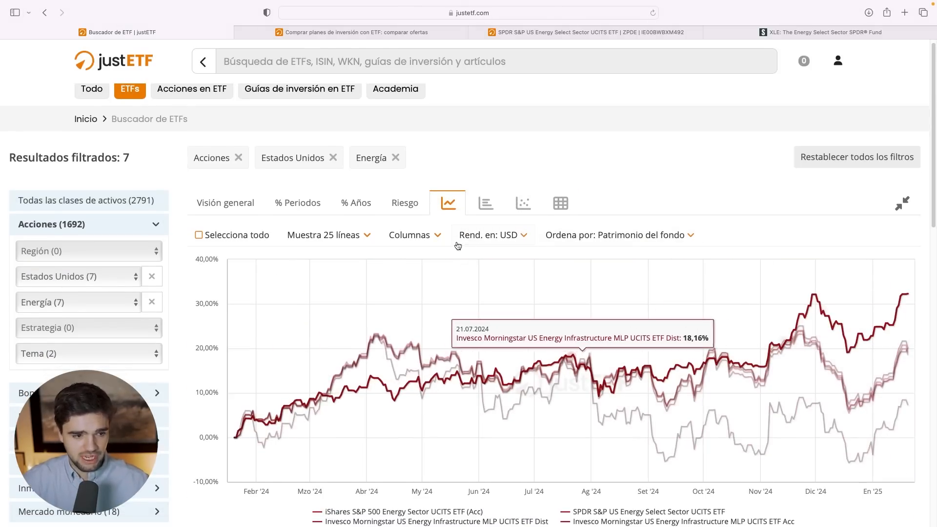
scroll(368, 328, "down", 10)
scroll(368, 96, "up", 8)
scroll(477, 201, "down", 1)
Step: Check the US energy ETFs' risk figures, then return to the Visión general table and review the funds and comparison option
left_click(474, 123)
left_click(408, 124)
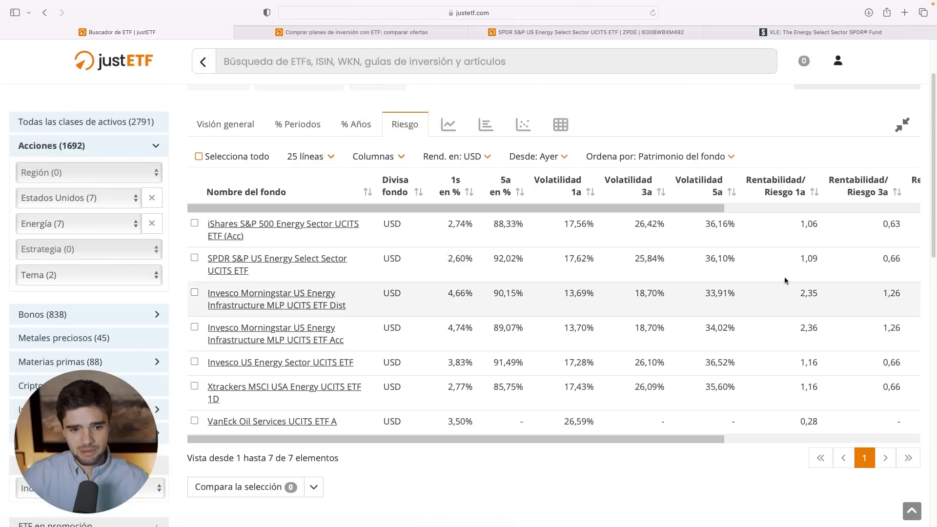
left_click(227, 126)
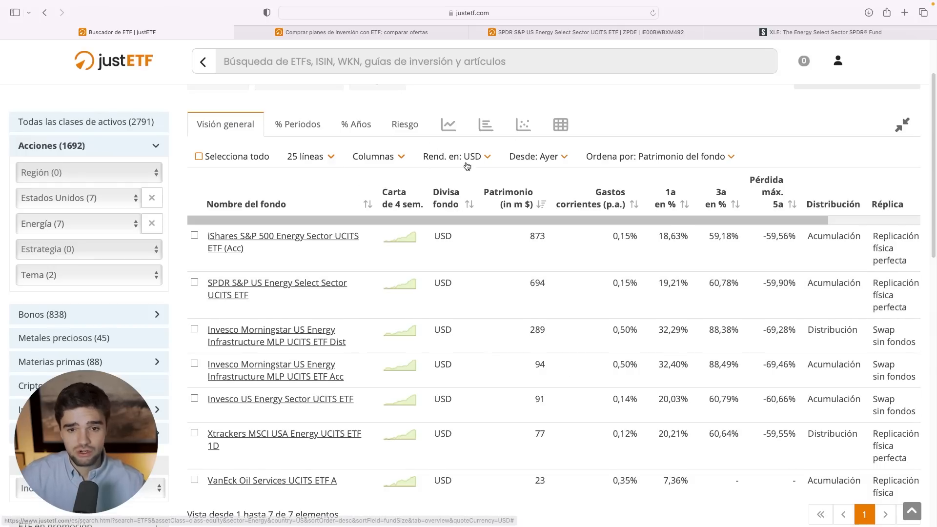
scroll(432, 147, "up", 3)
scroll(472, 194, "down", 5)
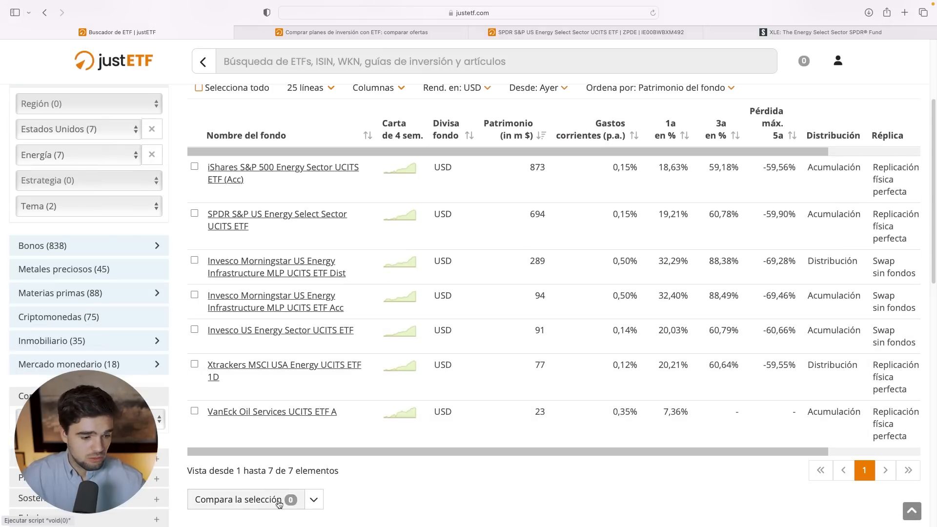
scroll(330, 491, "down", 2)
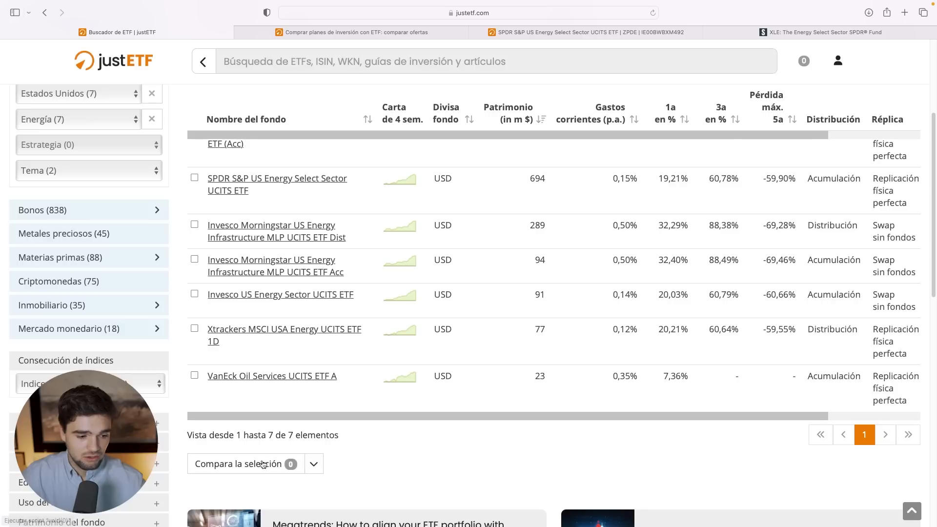
scroll(371, 329, "up", 8)
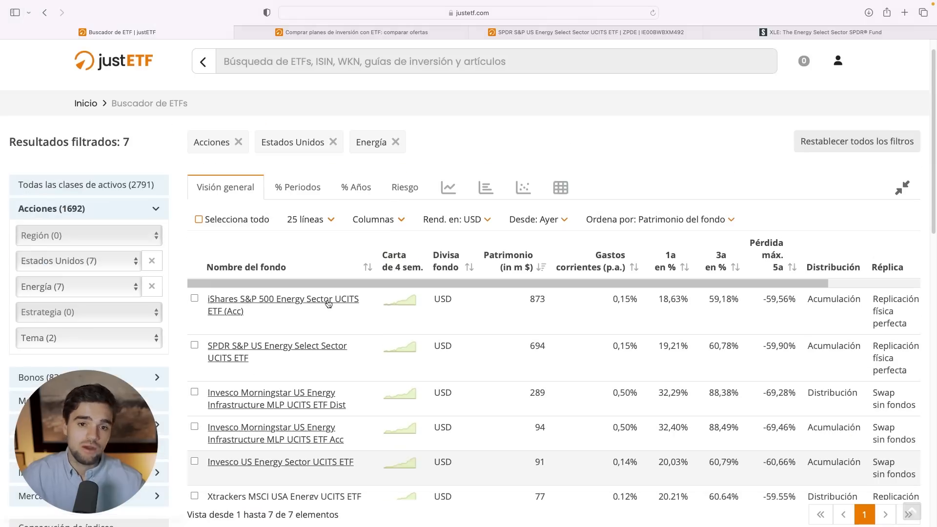
scroll(372, 328, "down", 3)
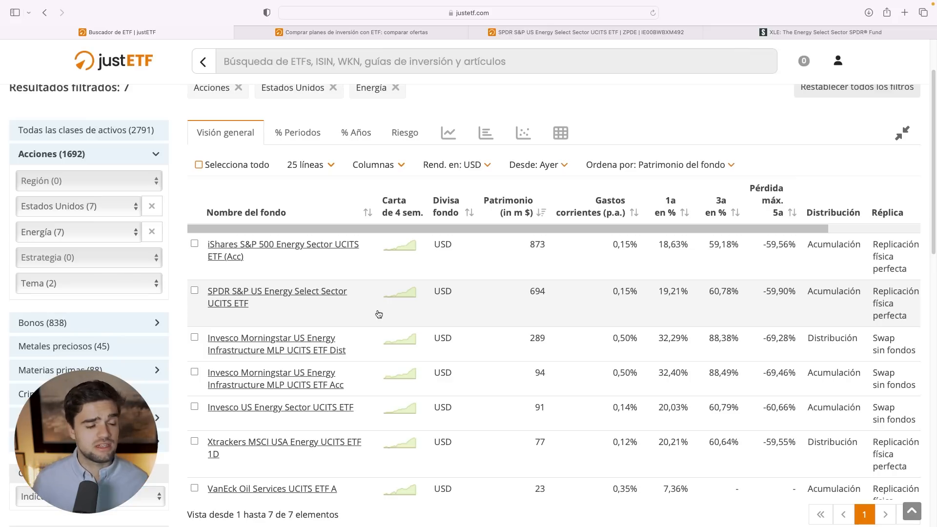
scroll(379, 313, "up", 3)
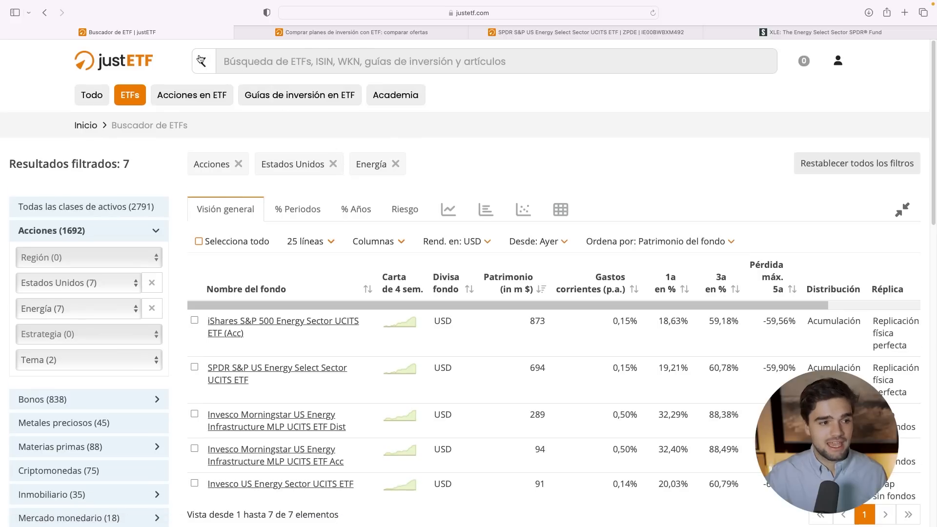
Step: From the justETF homepage, search for XLF and open the profile of the SPDR S&P US Financials Select Sector UCITS ETF
left_click(128, 61)
left_click(610, 61)
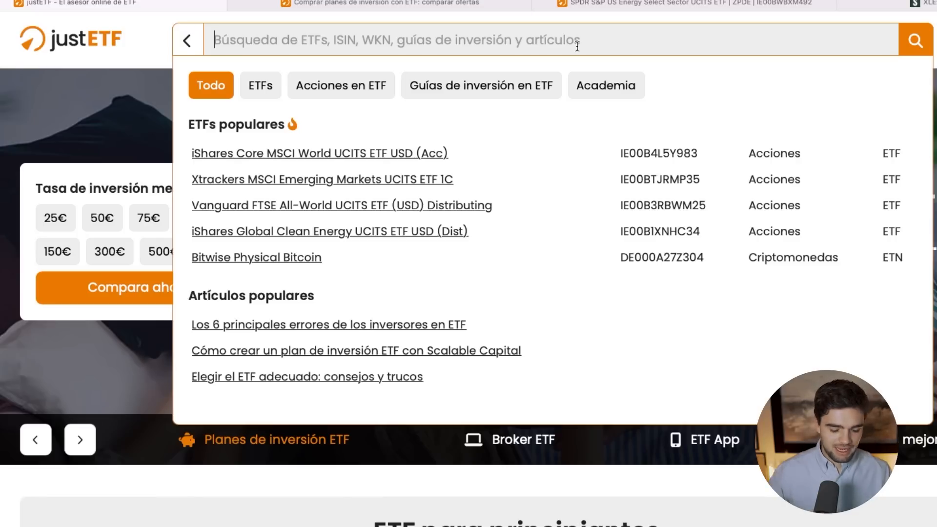
type("XLF")
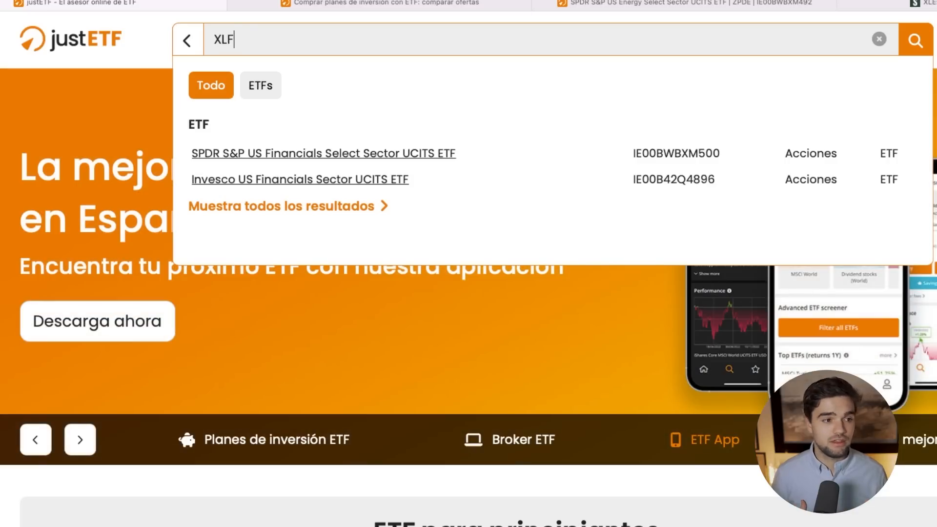
key("BackSpace")
key("BackSpace")
key("BackSpace")
type("XLF")
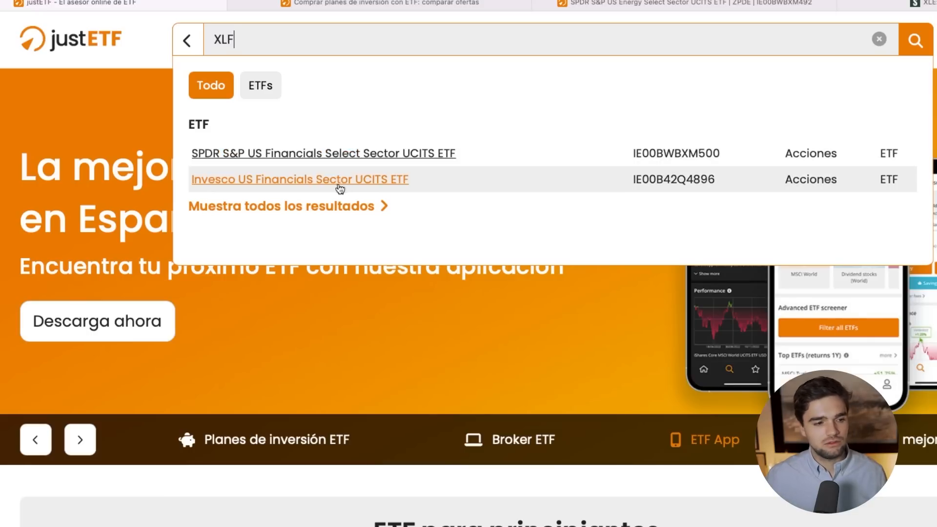
left_click(245, 156)
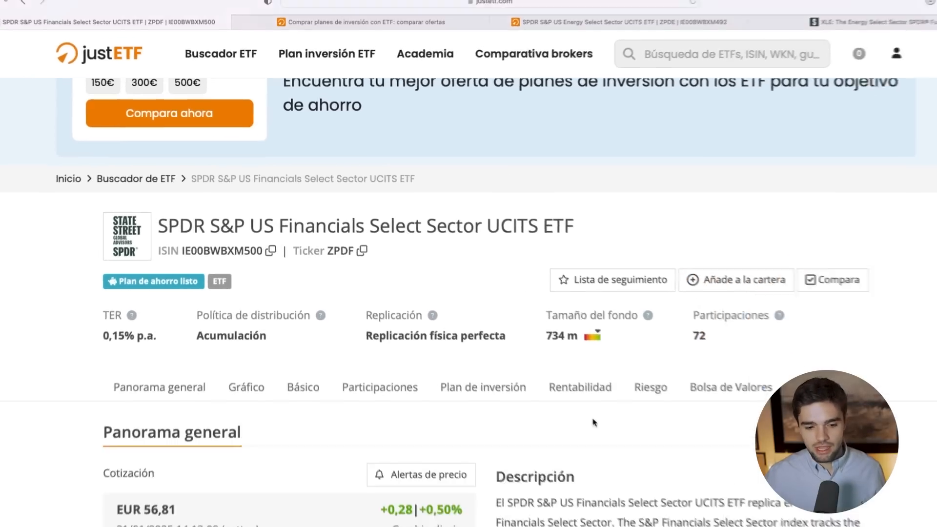
Step: Read the description of the SPDR S&P US Financials Select Sector UCITS ETF, noting the index it replicates
scroll(594, 422, "down", 4)
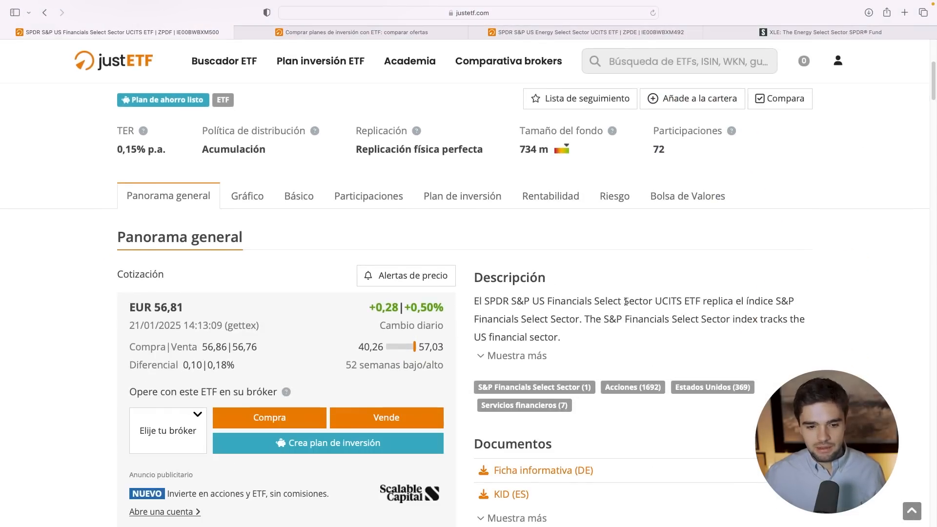
left_click_drag(627, 301, 786, 320)
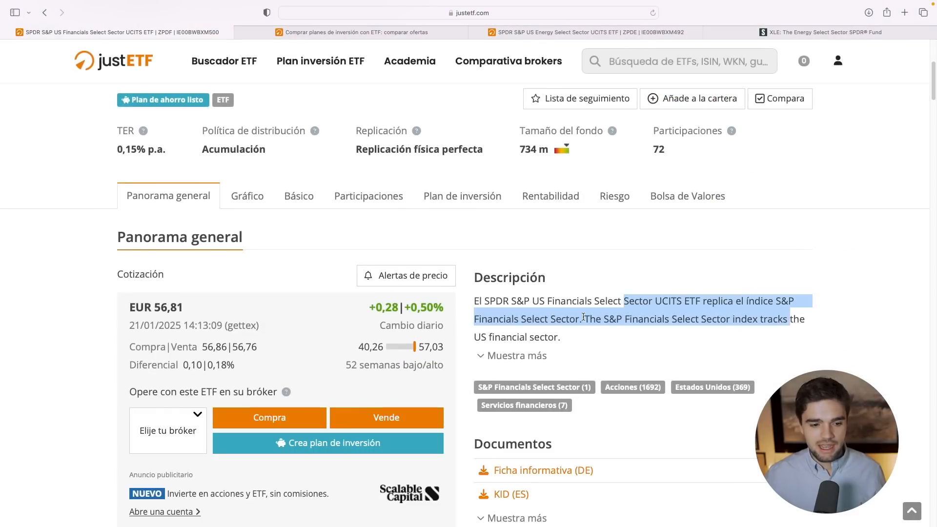
left_click(609, 320)
left_click_drag(596, 320, 773, 301)
scroll(701, 334, "up", 3)
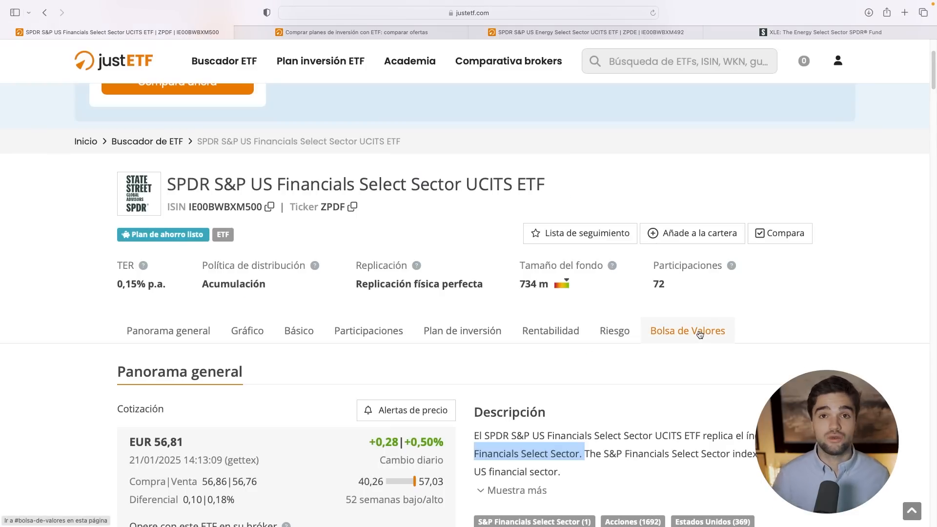
Step: Check the financials ETF's stock exchange listings with their currencies and tickers, then look back over its returns and basic data
left_click(701, 334)
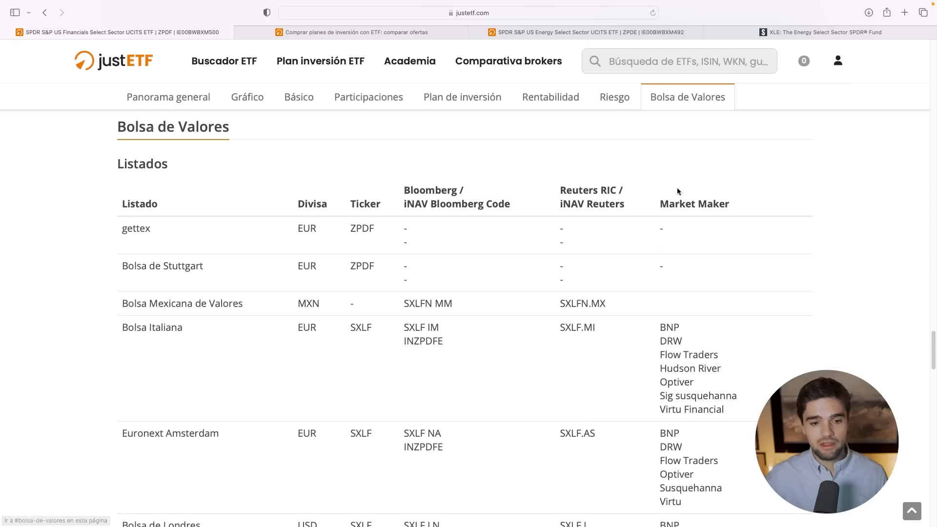
scroll(362, 313, "down", 3)
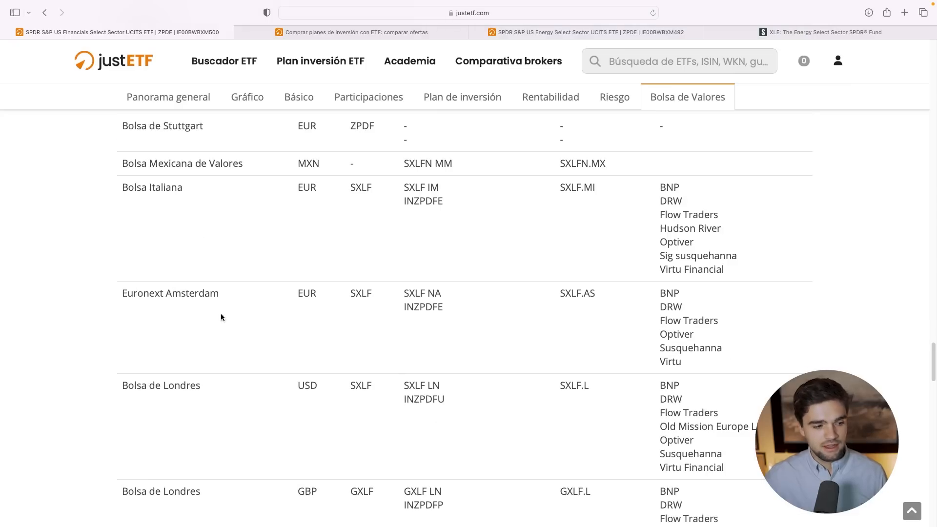
left_click_drag(349, 292, 330, 279)
scroll(329, 276, "up", 15)
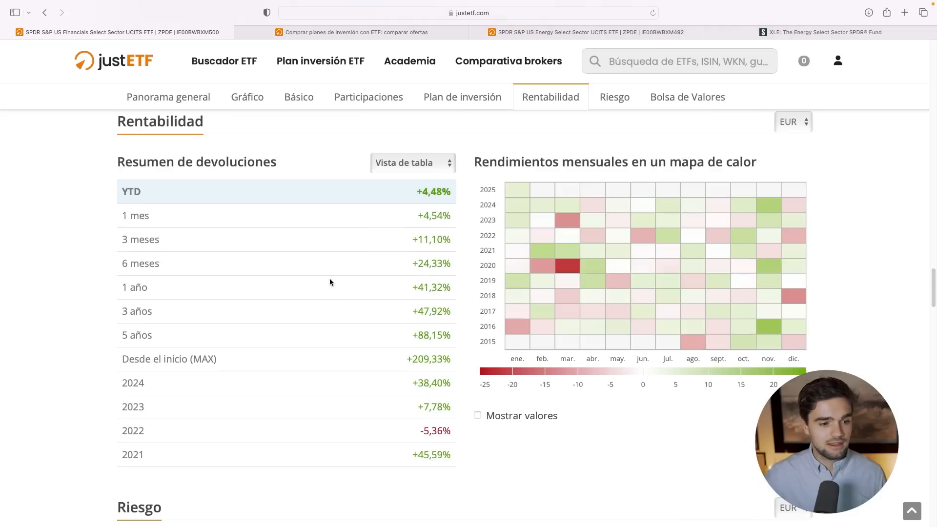
scroll(330, 278, "up", 15)
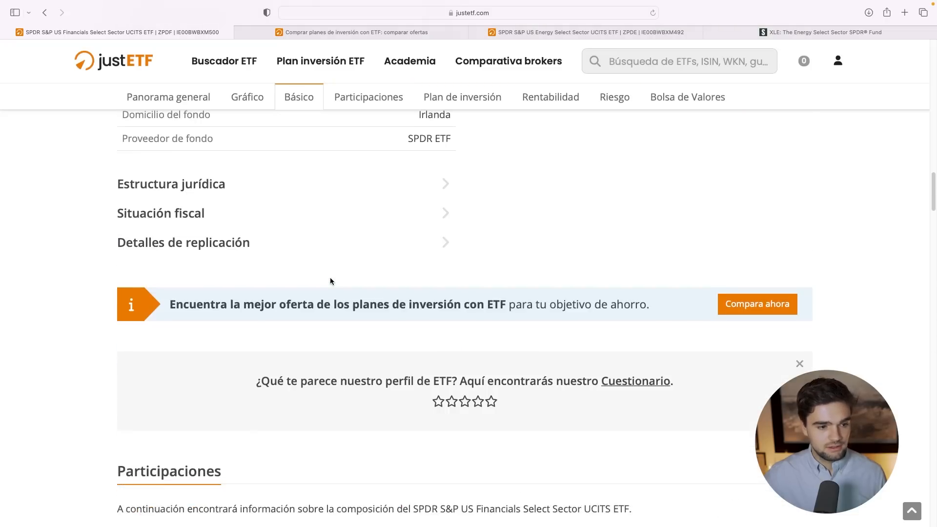
mouse_move(461, 232)
left_mouse_down()
mouse_move(442, 216)
mouse_move(470, 240)
left_mouse_up()
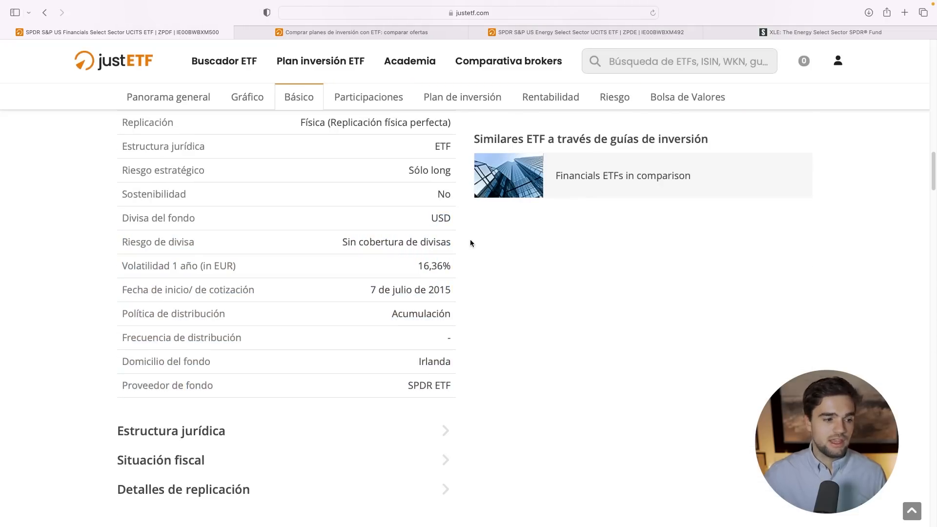
scroll(455, 252, "up", 15)
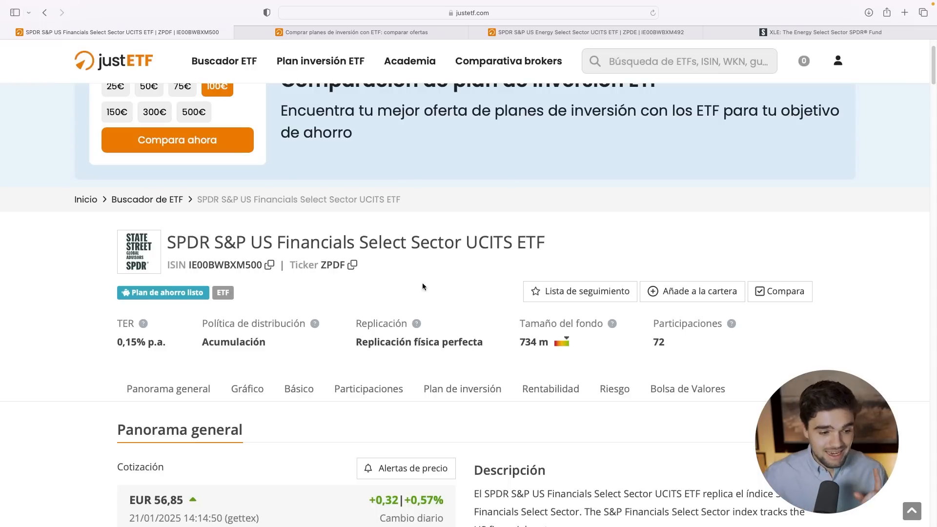
Step: Search for SPY and open the profile of the SPDR S&P 500 UCITS ETF (Dist)
scroll(358, 147, "up", 2)
left_click(620, 61)
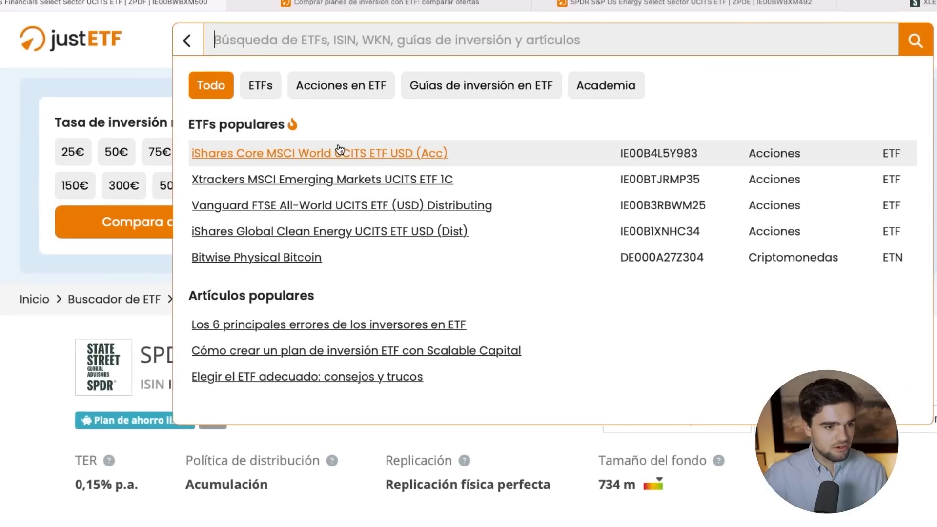
type("SPY")
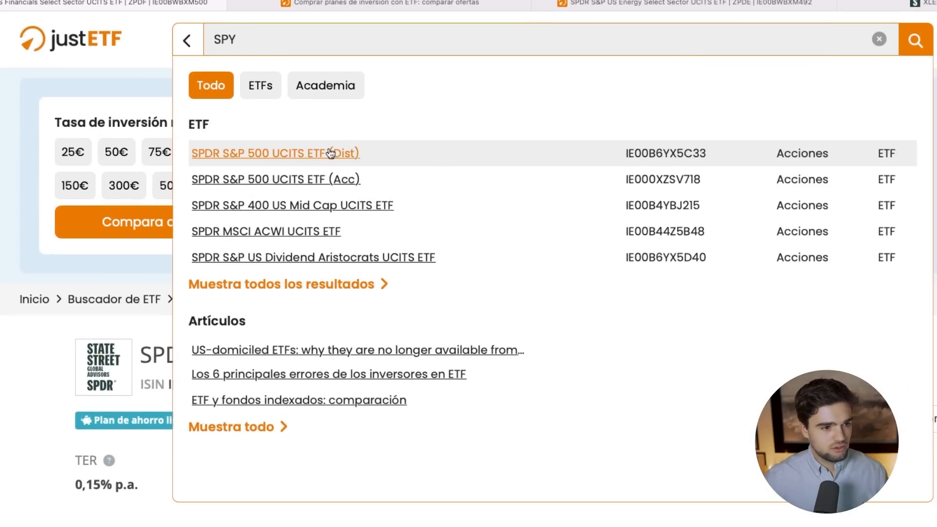
left_click(312, 156)
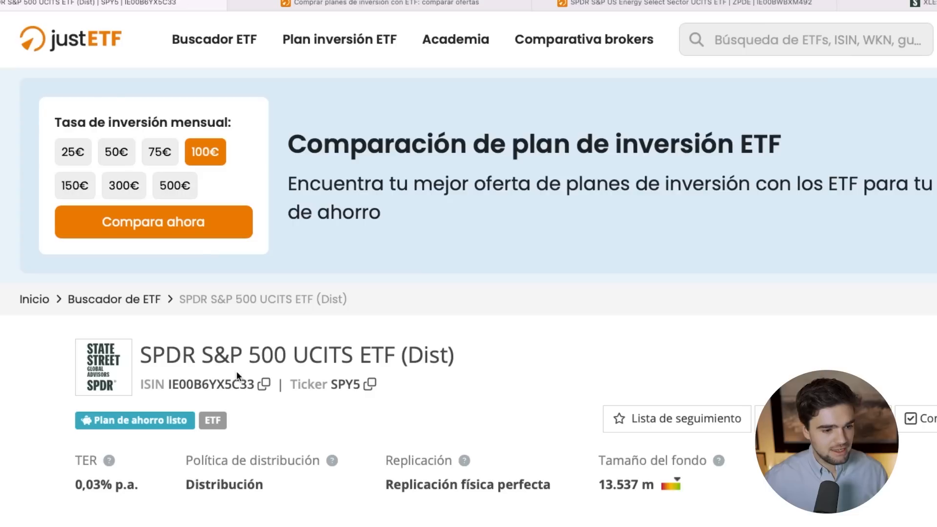
Step: Examine the S&P 500 ETF's name, distribution policy and general overview
left_click_drag(372, 356, 228, 359)
scroll(409, 365, "down", 2)
left_click_drag(409, 277, 429, 277)
left_click_drag(273, 405, 199, 406)
scroll(314, 392, "down", 2)
scroll(314, 387, "down", 10)
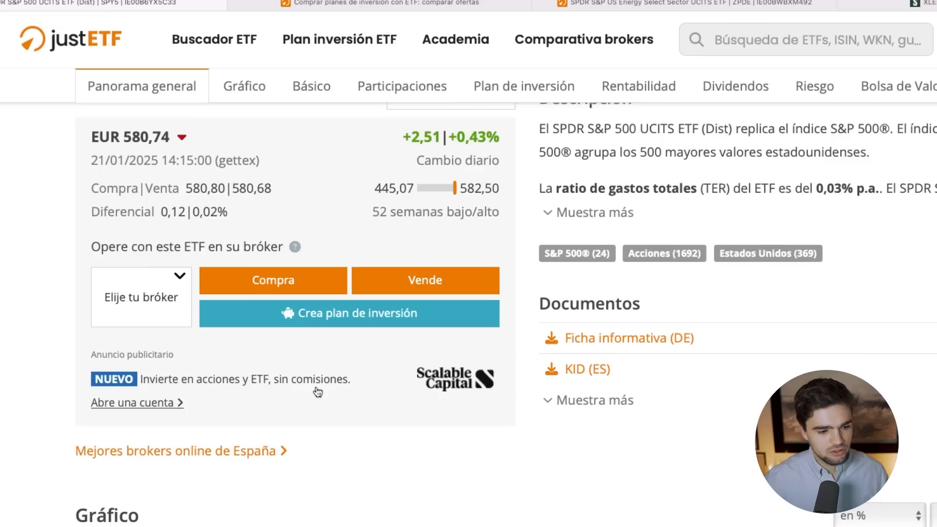
scroll(468, 201, "up", 9)
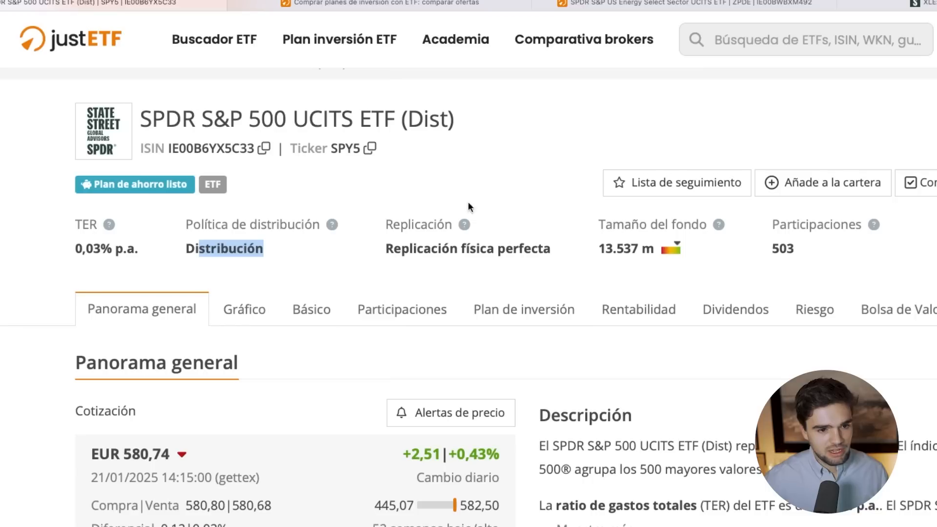
Step: Display the S&P 500 ETF's dividend section and examine its current yield, last-12-month dividends and historical yield
left_click(721, 317)
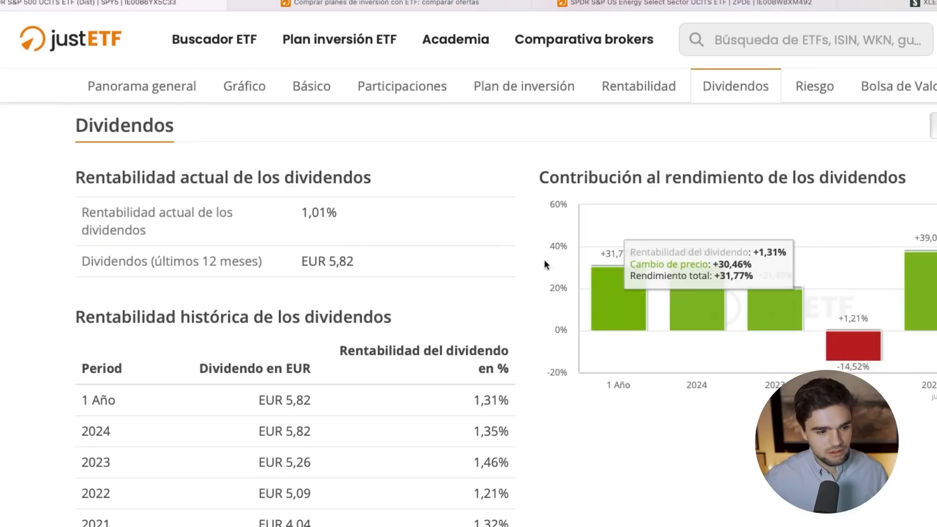
mouse_move(249, 185)
left_click_drag(337, 209, 302, 210)
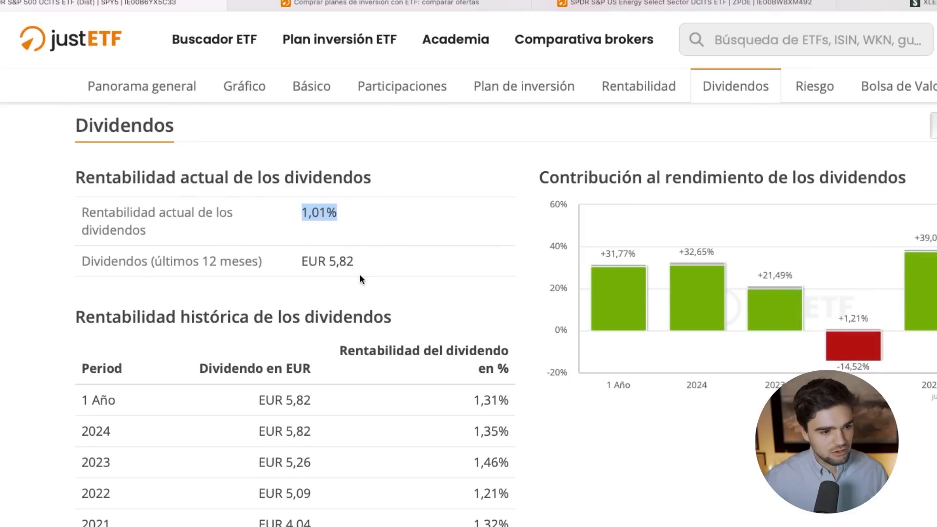
scroll(360, 274, "down", 3)
left_click_drag(356, 174, 306, 176)
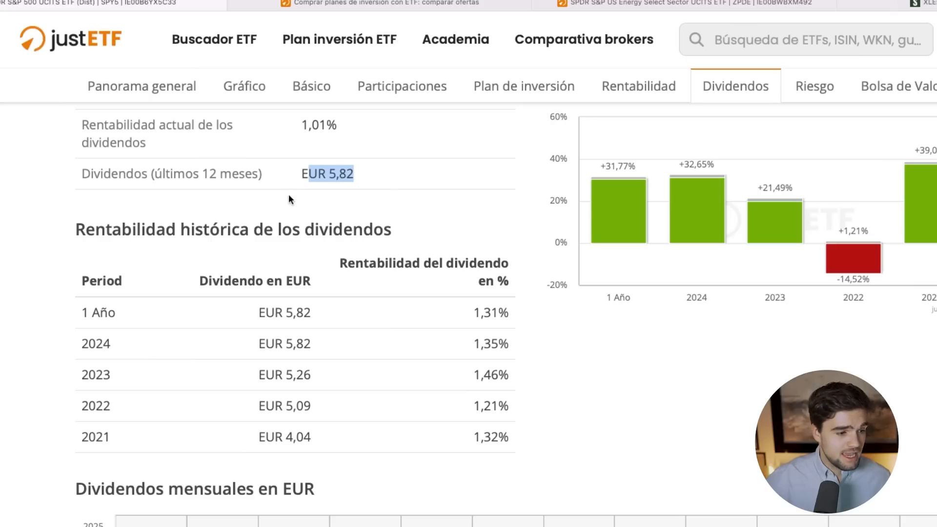
triple_click(288, 308)
left_click_drag(444, 321, 504, 333)
left_click(476, 315)
Step: Look up the S&P 500 ETF's distribution frequency in its basic data
scroll(475, 309, "up", 9)
scroll(433, 320, "up", 15)
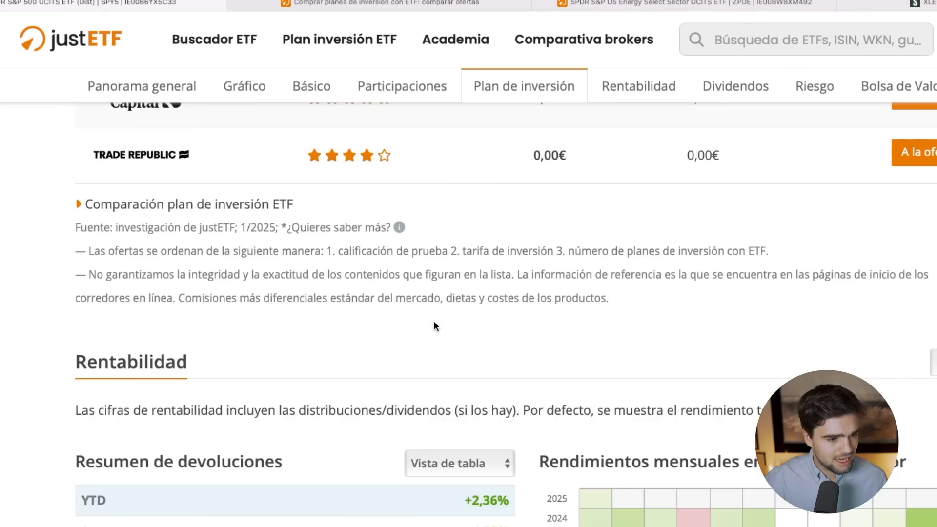
scroll(433, 320, "up", 5)
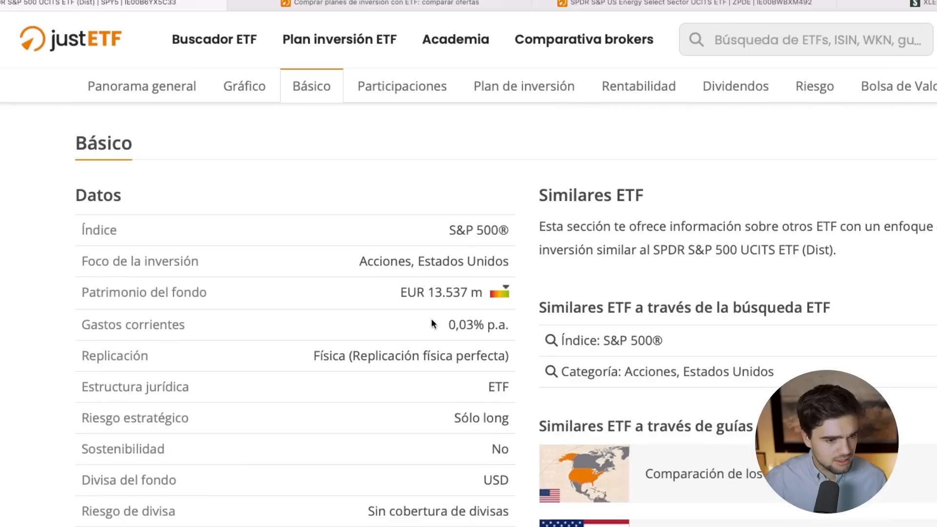
scroll(432, 320, "down", 3)
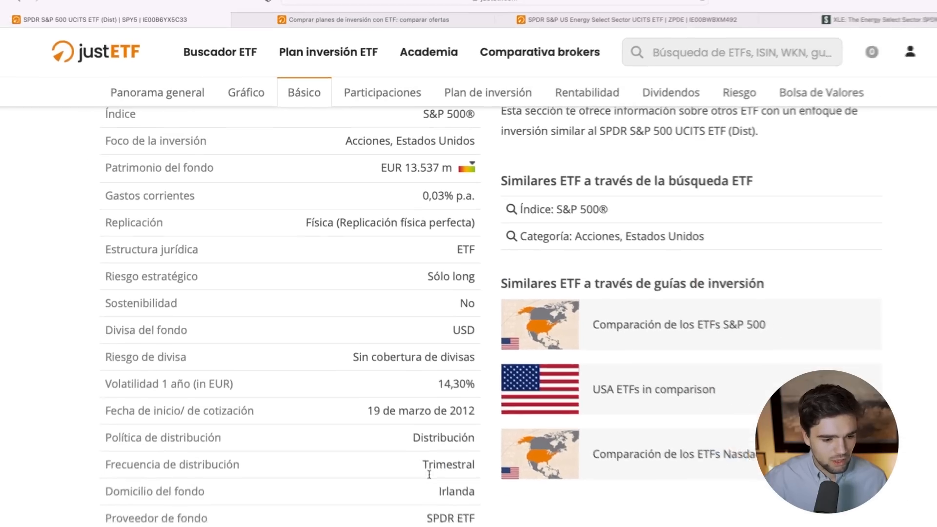
double_click(467, 515)
left_click(450, 517)
left_click_drag(406, 429, 456, 421)
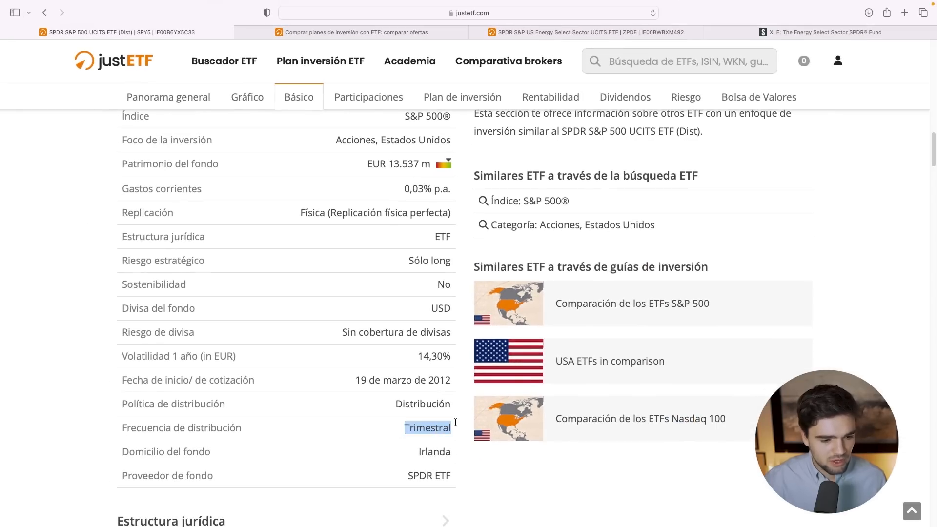
Step: Examine the S&P 500 ETF's historical and monthly dividends and their contribution to returns, and check the section's currency selector
scroll(459, 410, "down", 20)
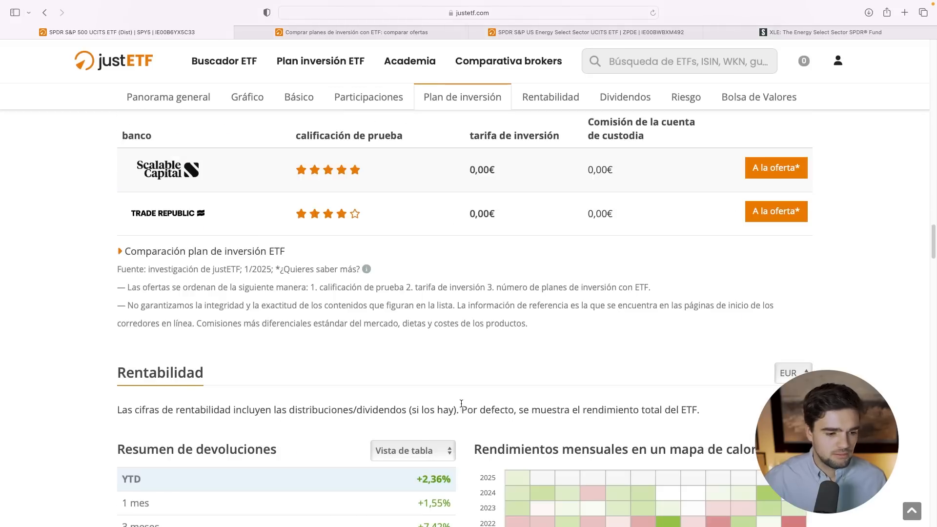
scroll(461, 403, "down", 8)
scroll(472, 325, "up", 1)
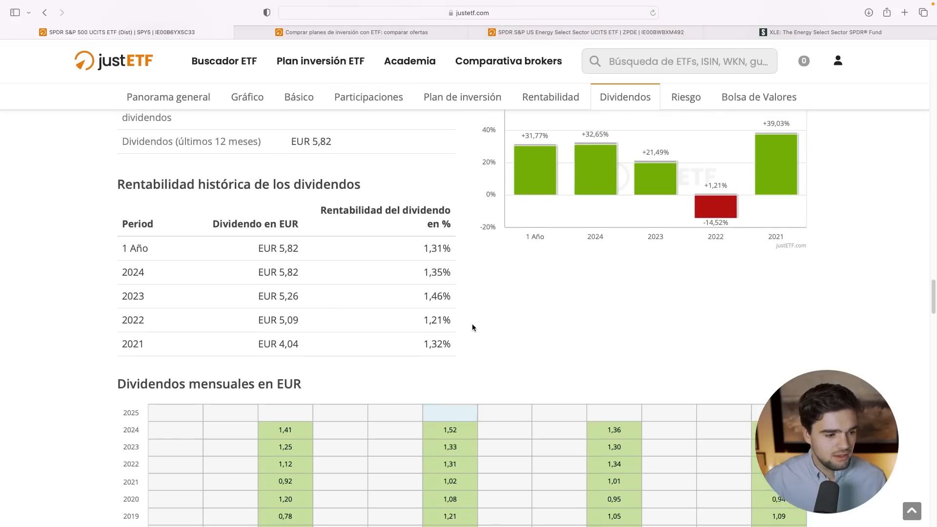
scroll(471, 327, "up", 2)
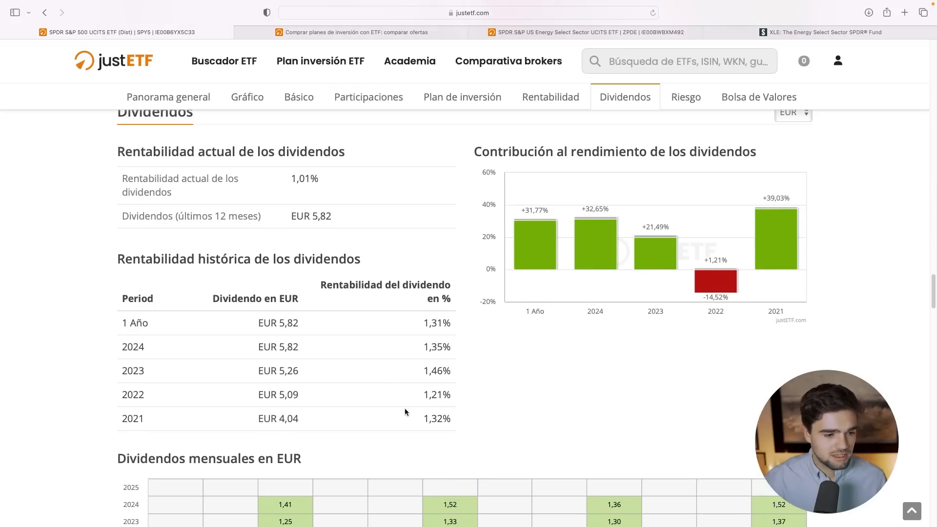
scroll(293, 322, "down", 6)
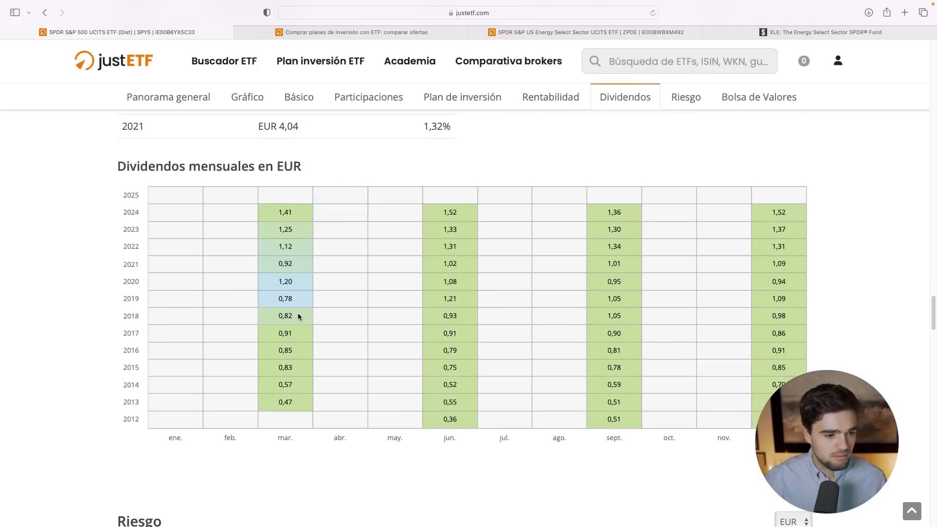
scroll(562, 161, "up", 1)
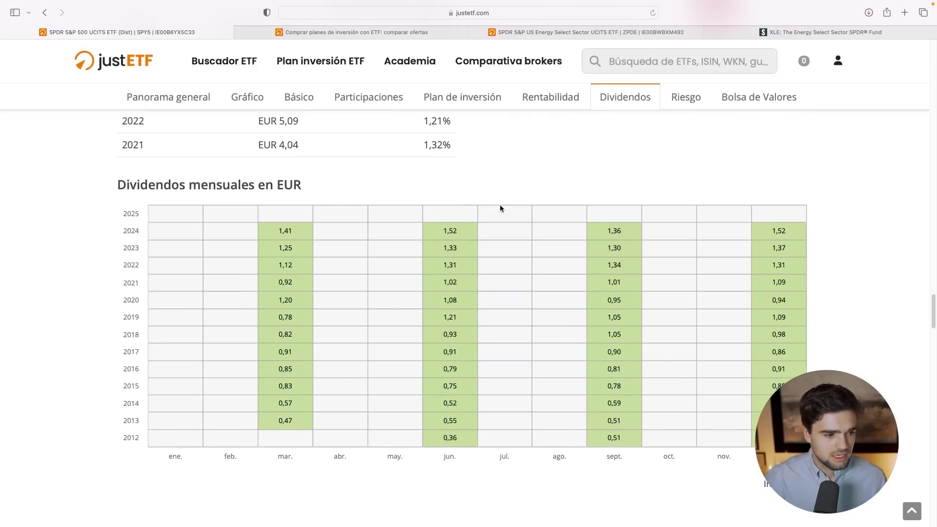
scroll(594, 194, "up", 6)
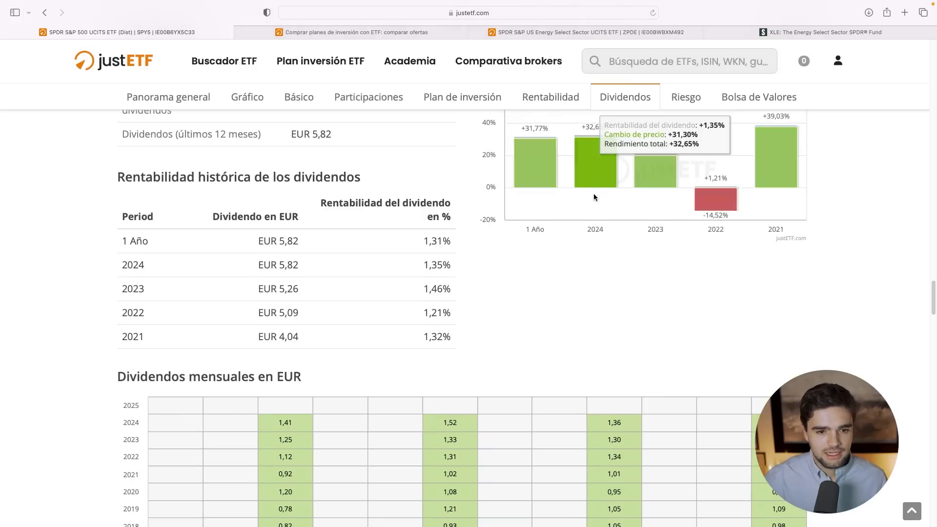
scroll(812, 217, "up", 2)
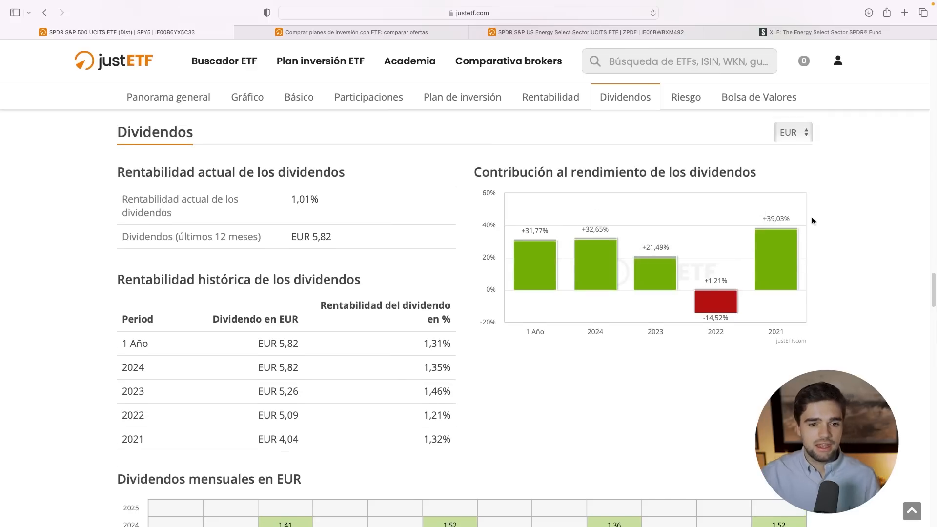
scroll(818, 220, "up", 3)
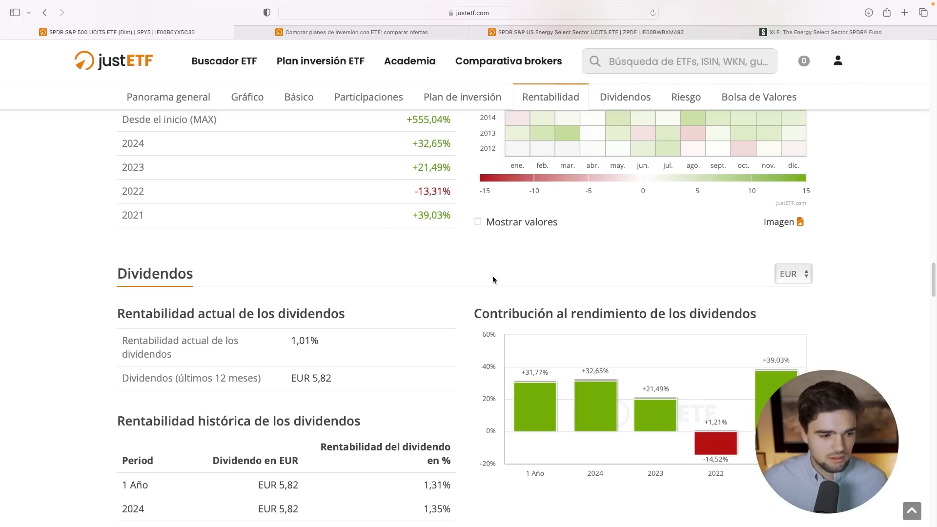
left_click(793, 273)
left_click(790, 269)
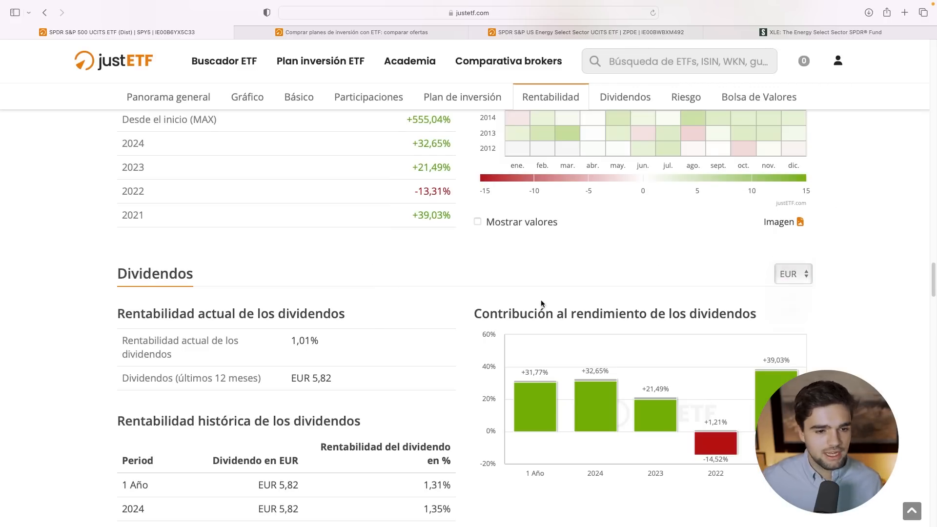
Step: Return to the S&P 500 ETF's general overview and examine the bid-ask spread in its quote
scroll(724, 345, "up", 6)
scroll(360, 341, "up", 15)
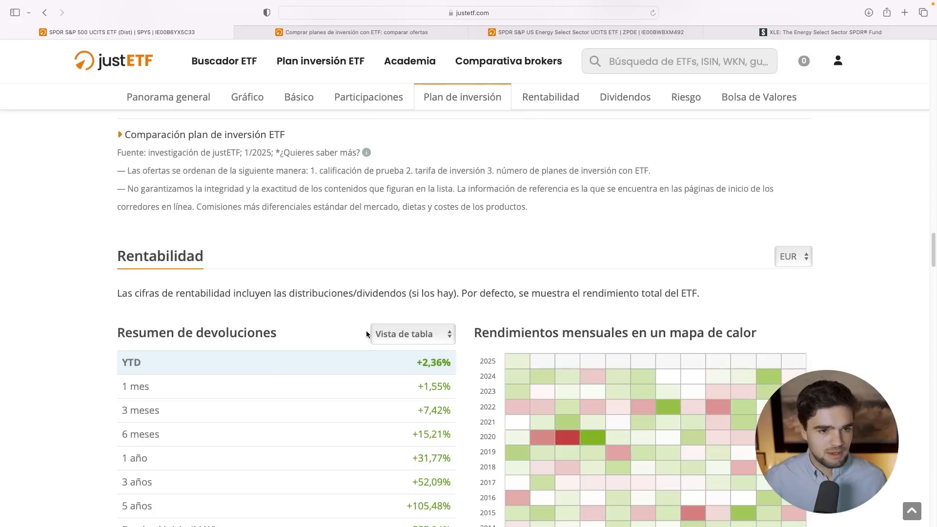
scroll(362, 339, "up", 15)
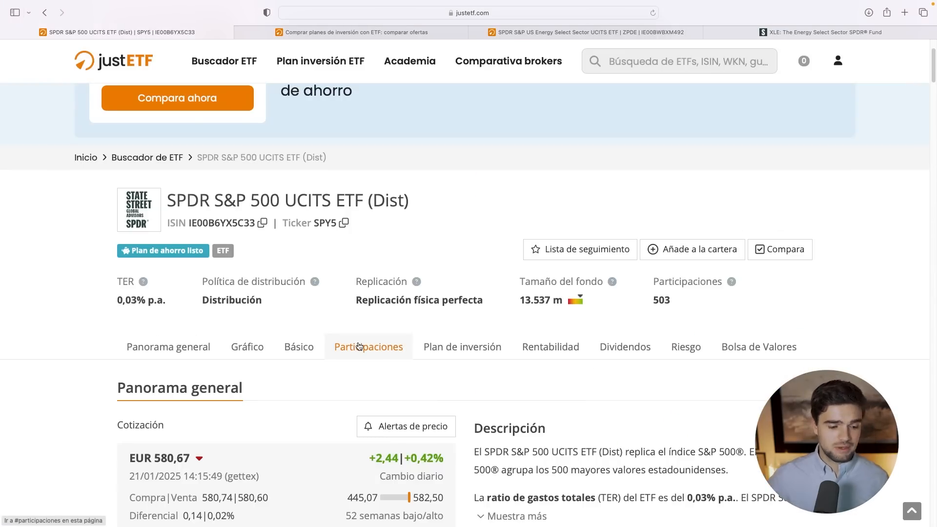
scroll(359, 346, "down", 4)
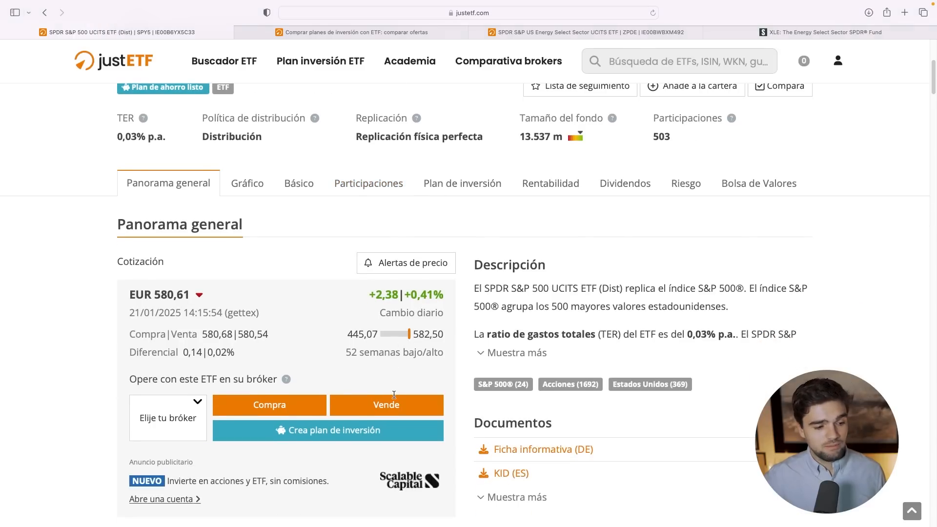
scroll(396, 399, "down", 1)
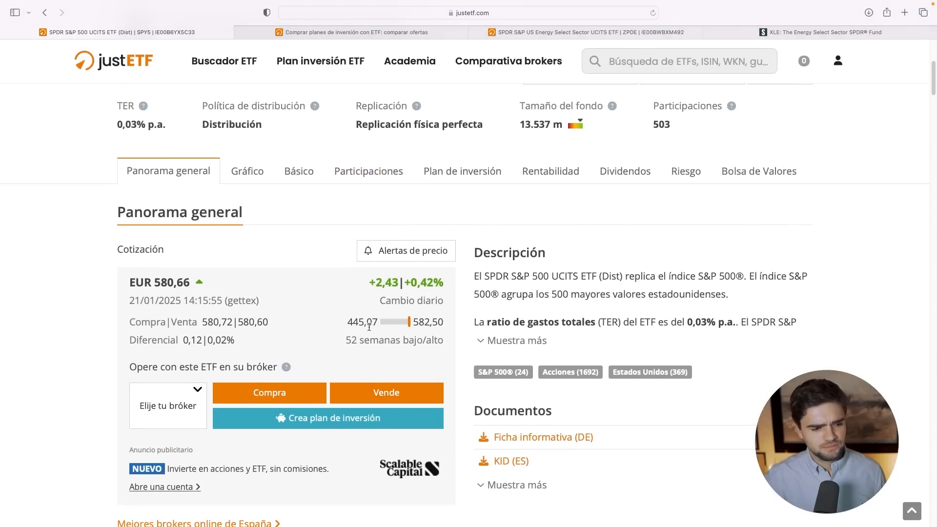
double_click(195, 340)
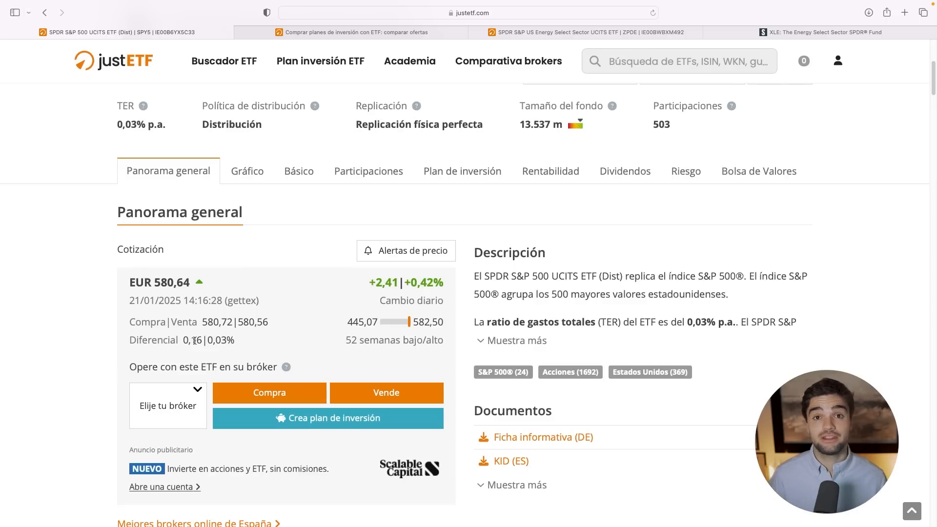
mouse_move(195, 341)
left_mouse_down()
mouse_move(188, 344)
mouse_move(207, 341)
left_mouse_up()
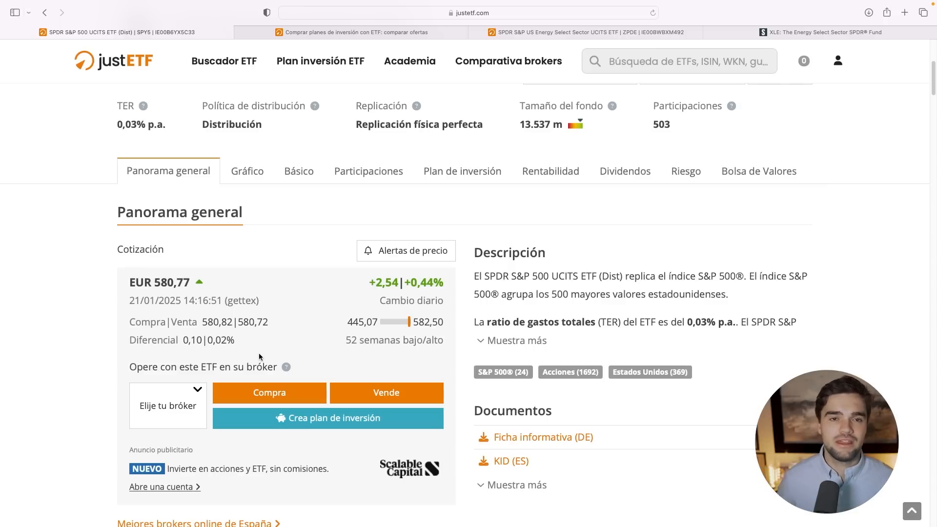
scroll(260, 357, "up", 2)
scroll(263, 360, "up", 1)
scroll(262, 361, "up", 6)
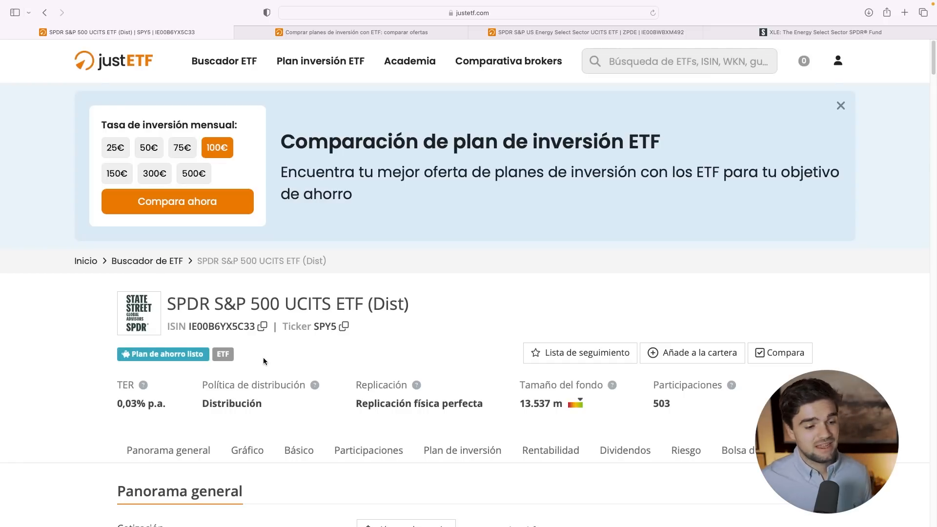
scroll(263, 357, "down", 3)
scroll(359, 297, "down", 4)
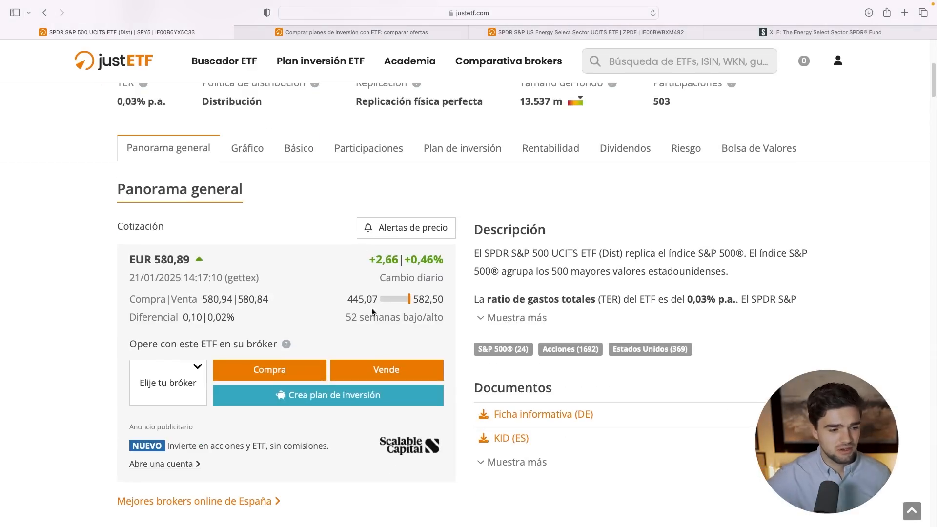
scroll(376, 313, "up", 7)
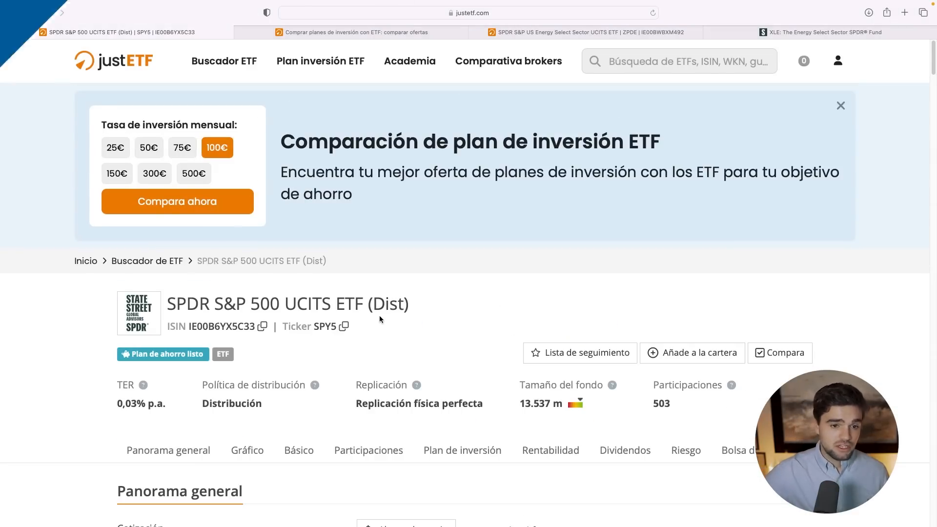